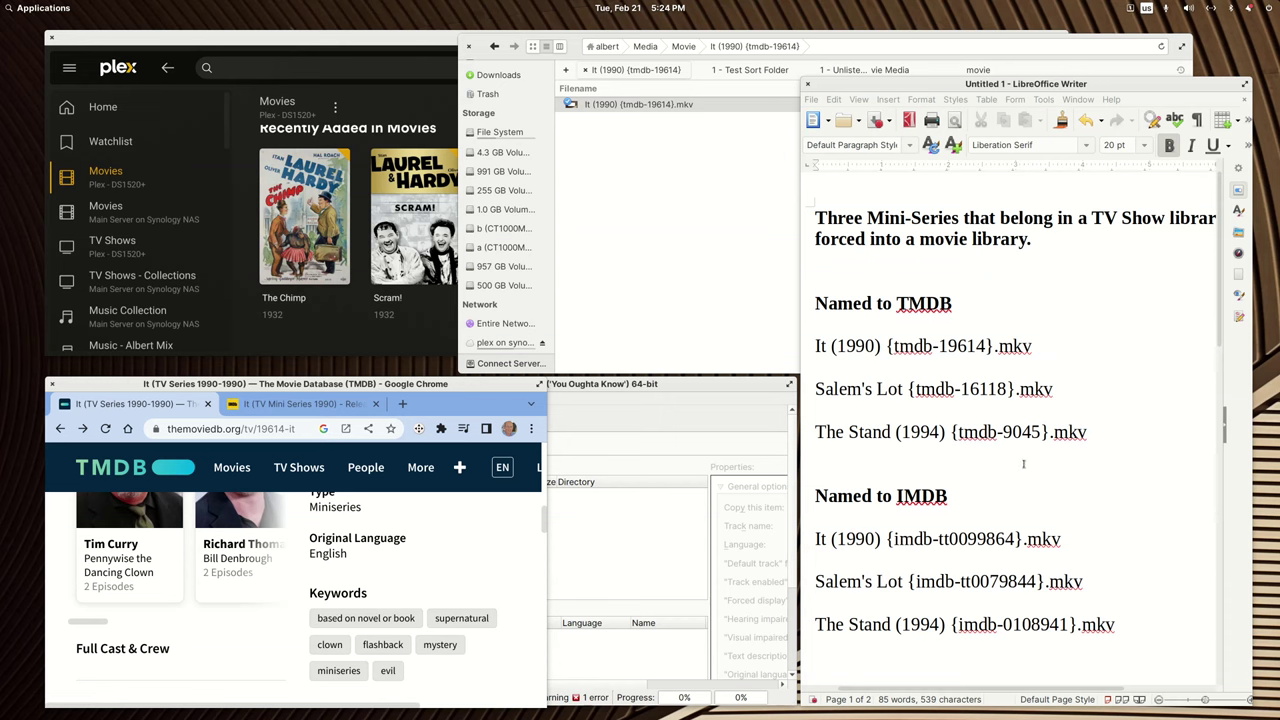
# Switch to MKVToolNix, load It (1990) {tmdb-19614}.mkv as a source file and maximize the window.
pyautogui.click(723, 389)
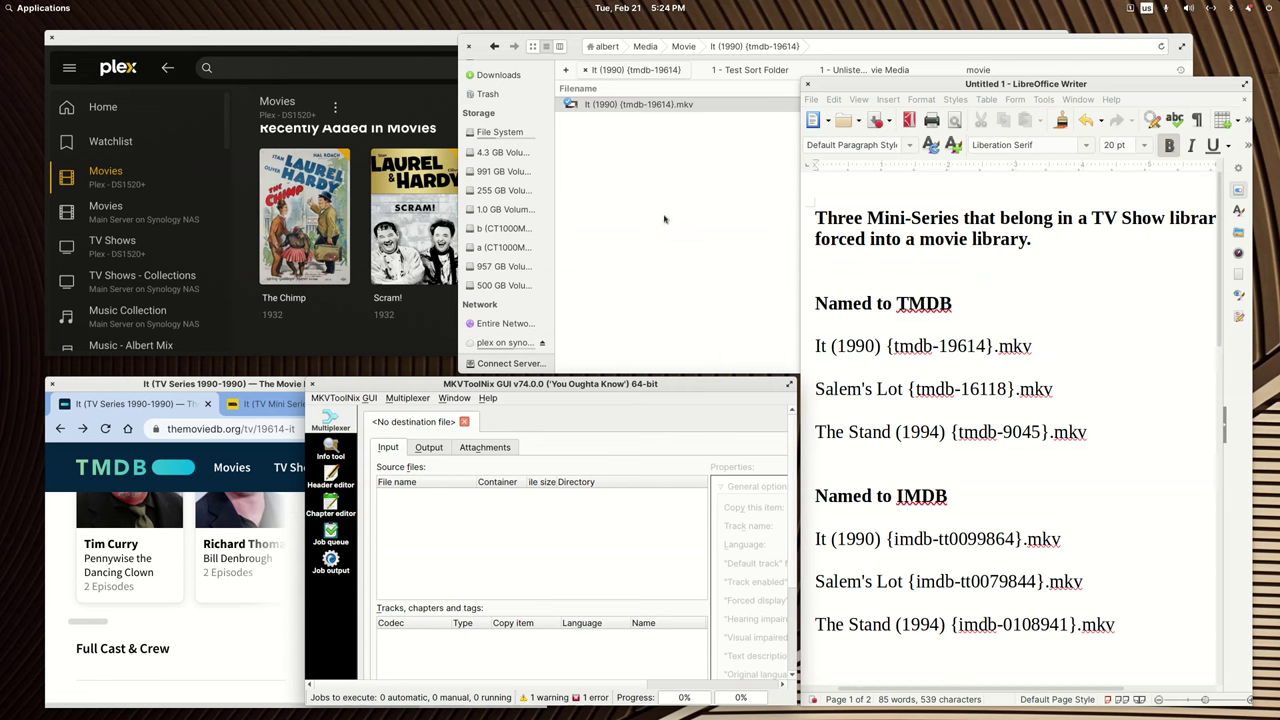
pyautogui.moveTo(657, 106); pyautogui.dragTo(537, 567)
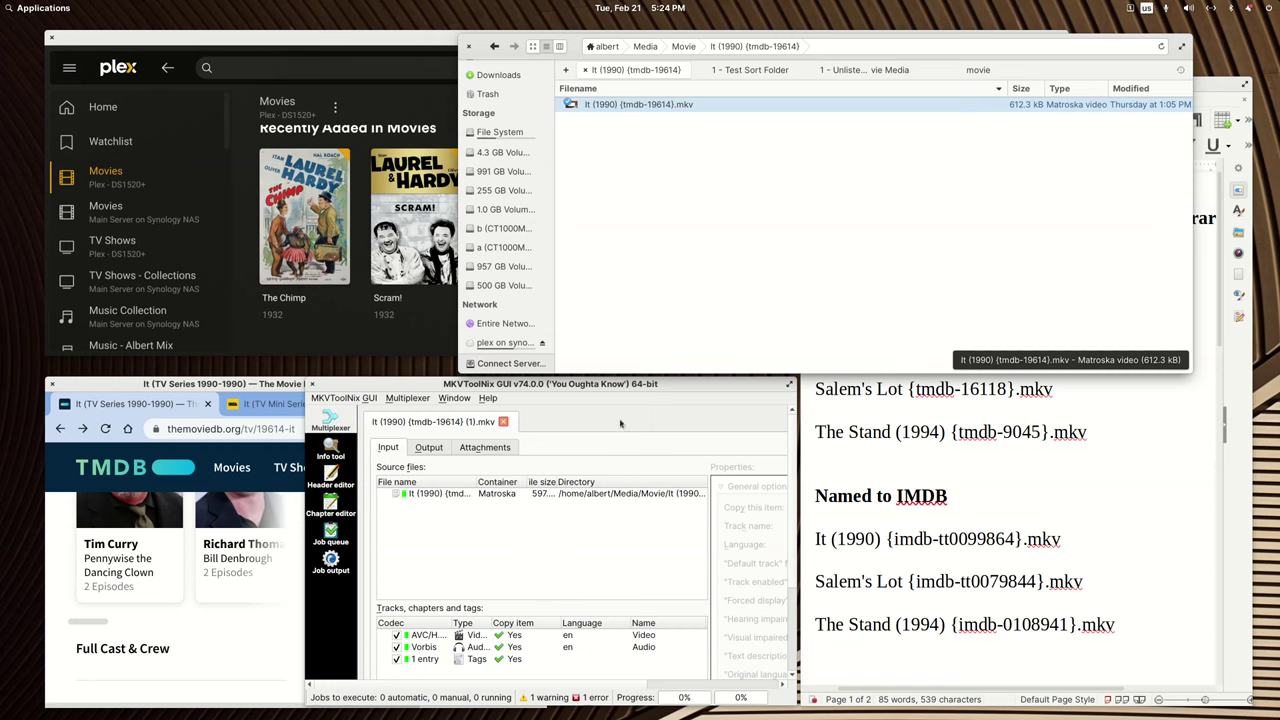
pyautogui.click(652, 390)
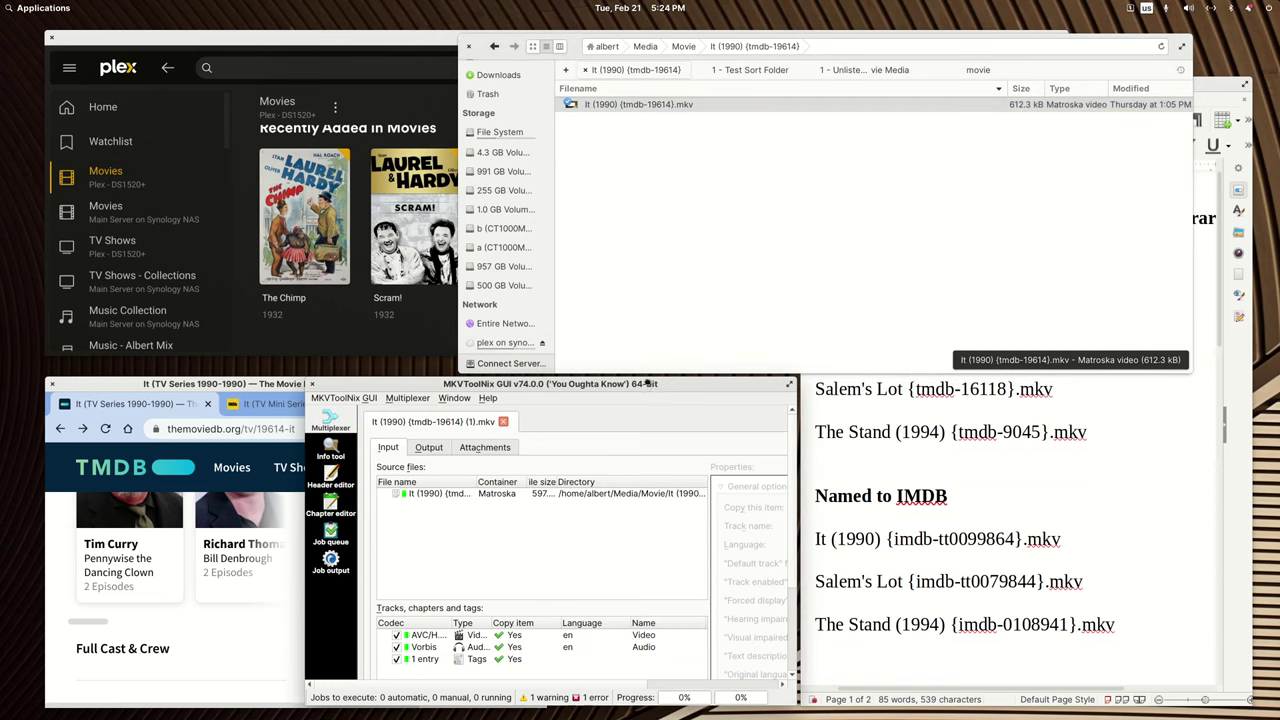
pyautogui.doubleClick(650, 385)
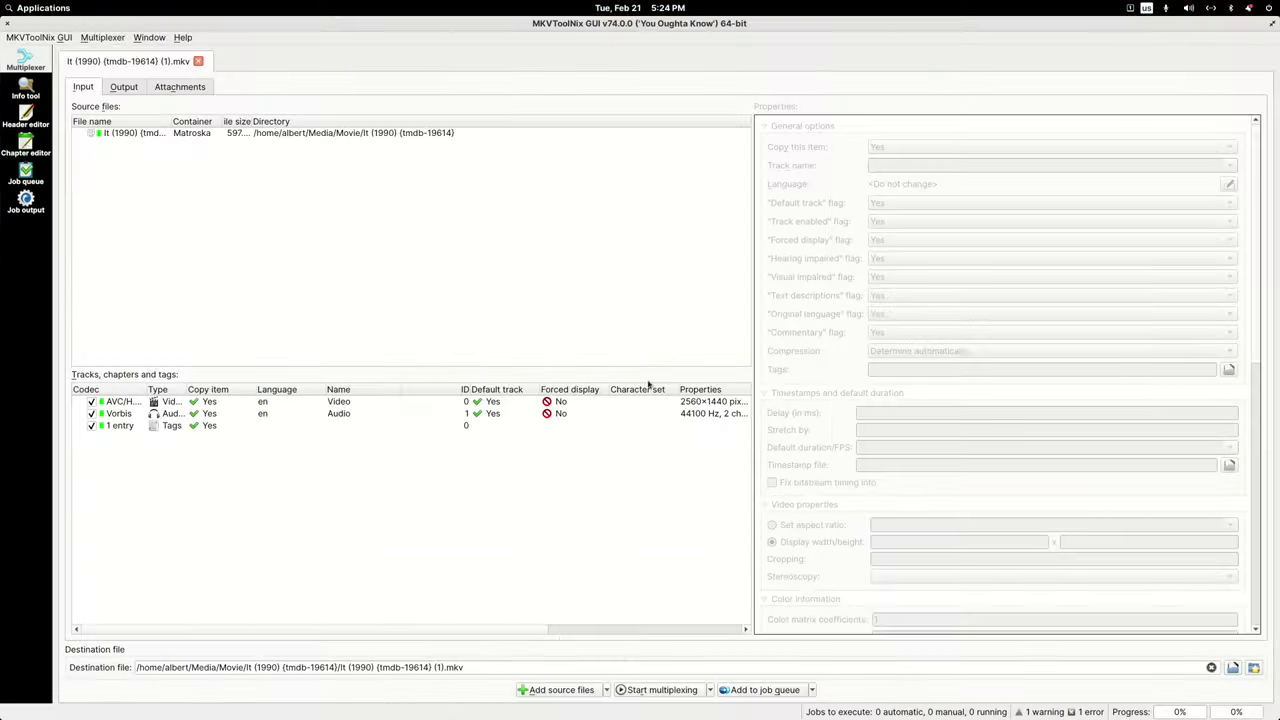
# Clear the track name of the video track.
pyautogui.click(166, 405)
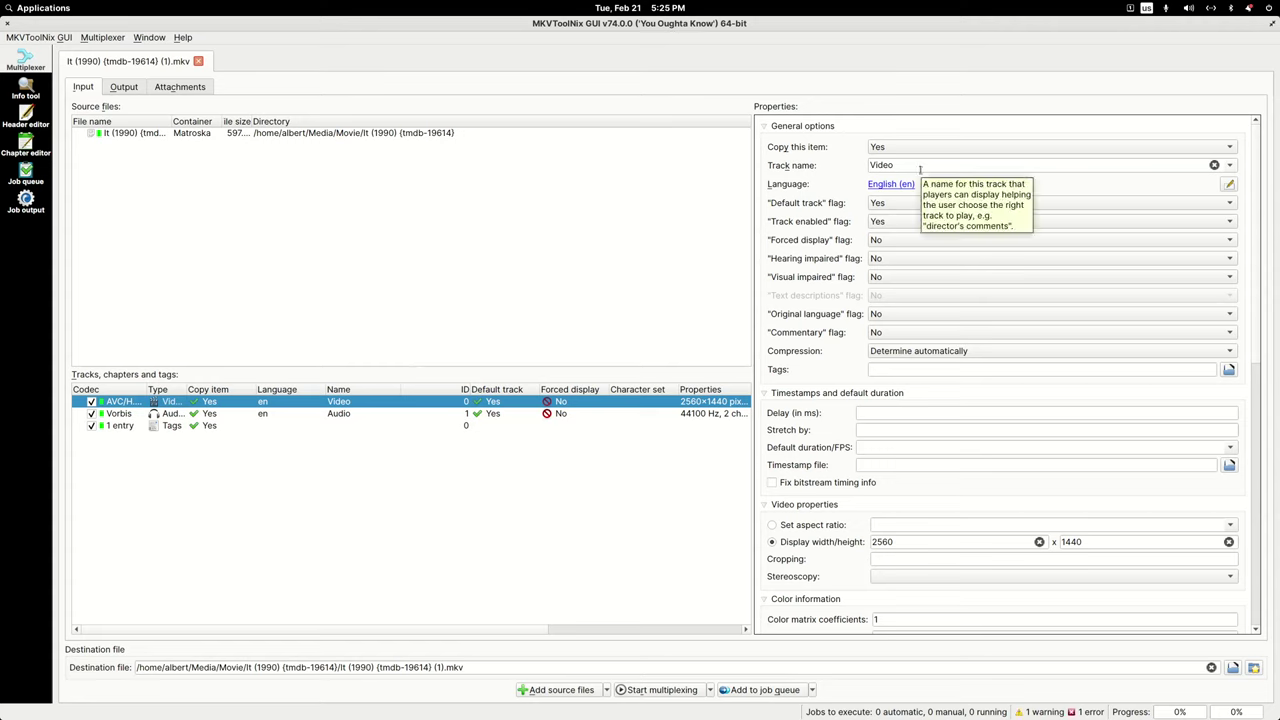
pyautogui.moveTo(916, 166); pyautogui.dragTo(866, 165)
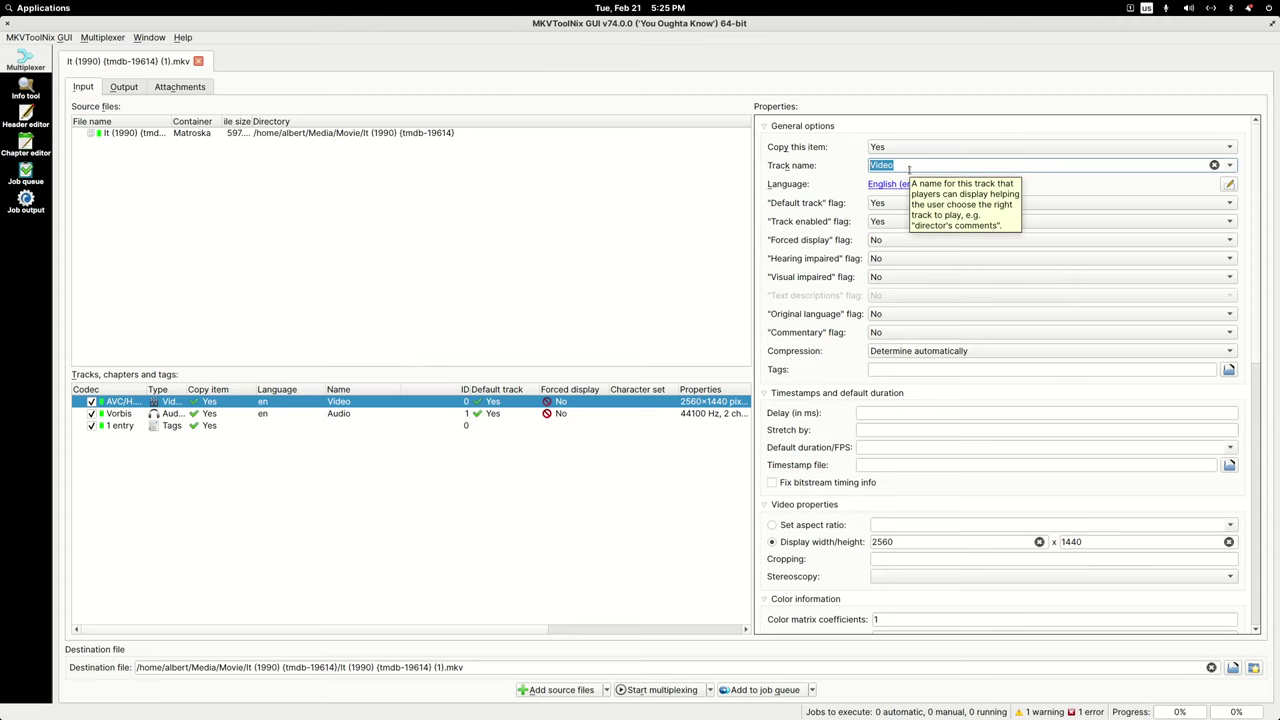
pyautogui.click(909, 167)
pyautogui.moveTo(909, 167); pyautogui.dragTo(868, 165)
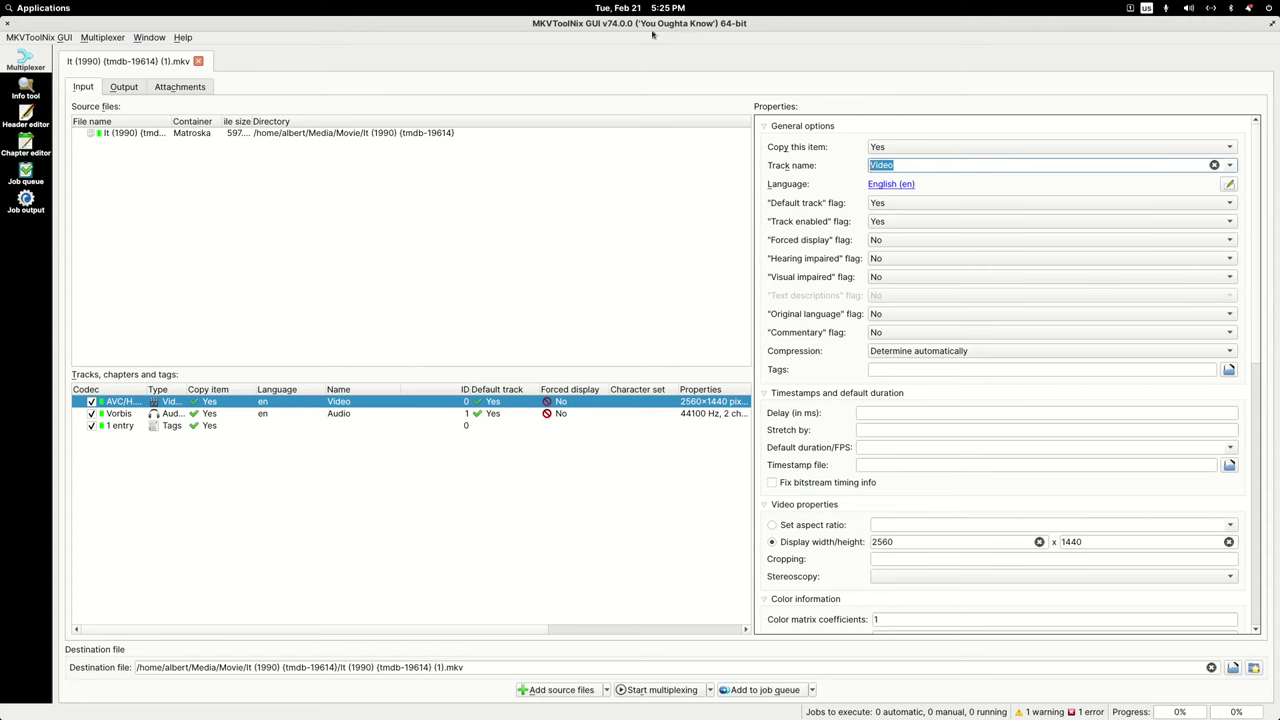
pyautogui.moveTo(906, 166); pyautogui.dragTo(846, 168)
pyautogui.press('BackSpace')
# Exclude the tags entry from the output and set the Vorbis audio track's forced display flag to No.
pyautogui.click(177, 417)
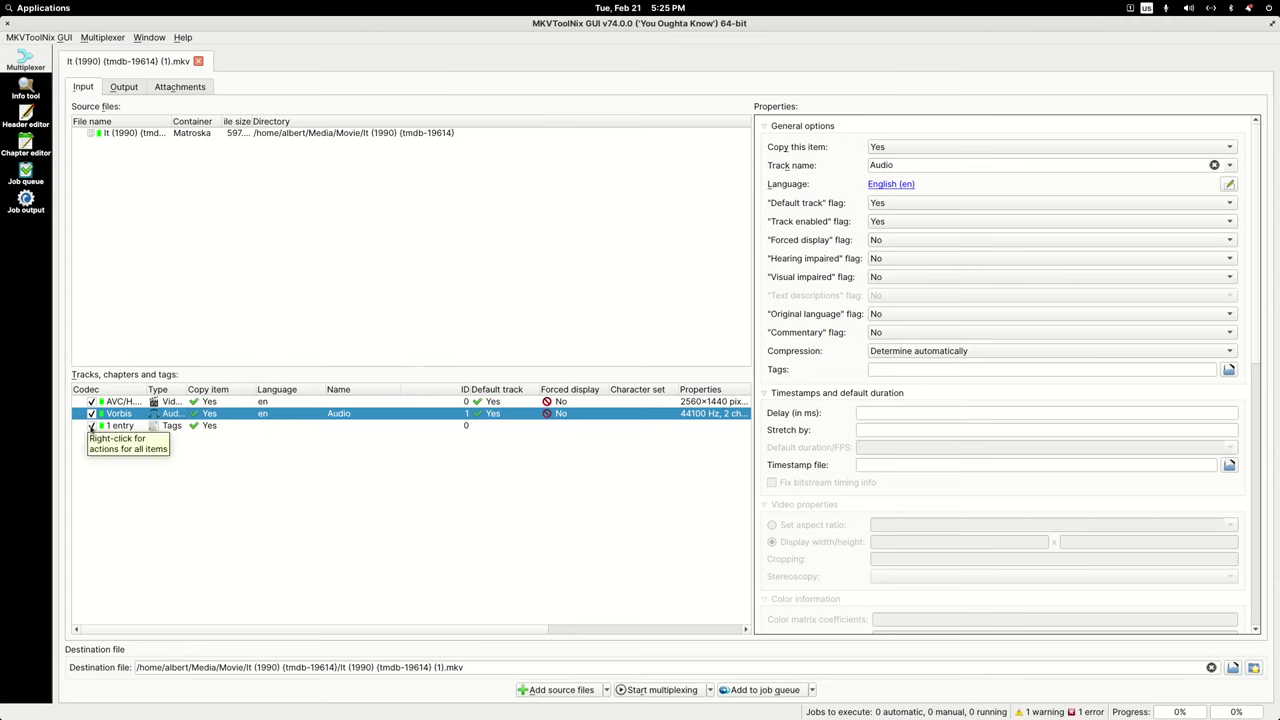
pyautogui.click(91, 426)
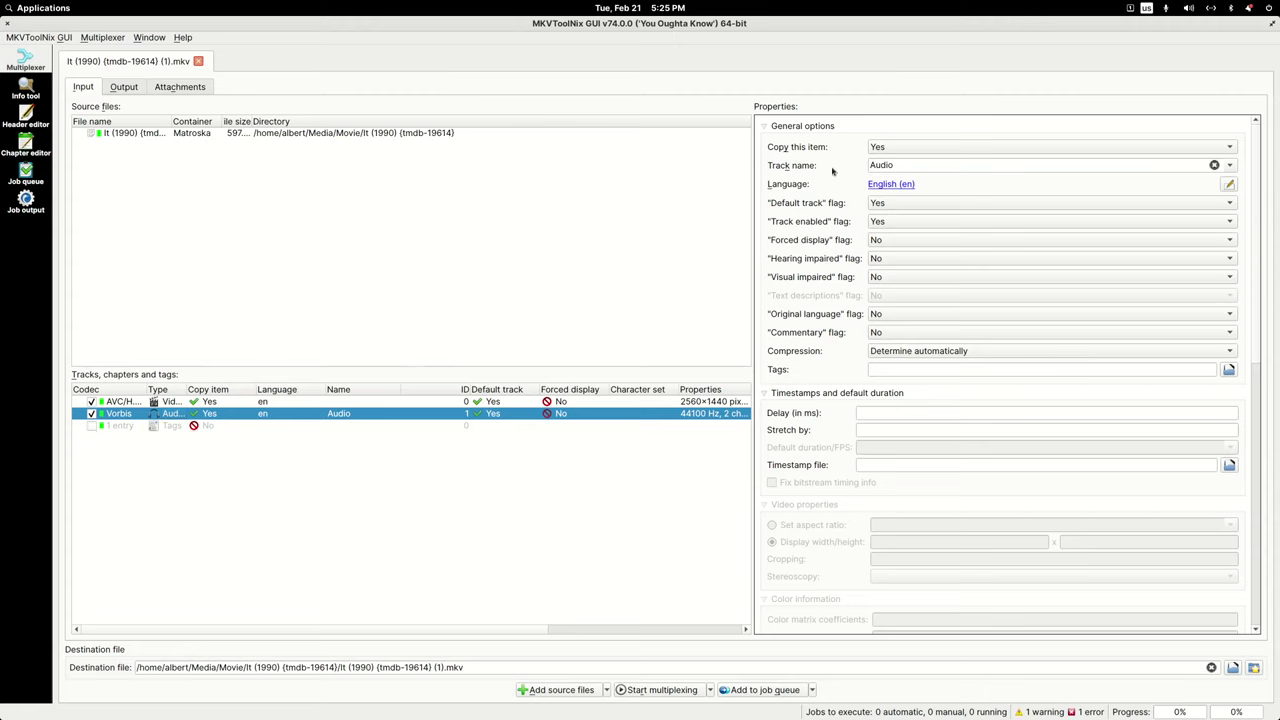
pyautogui.click(147, 426)
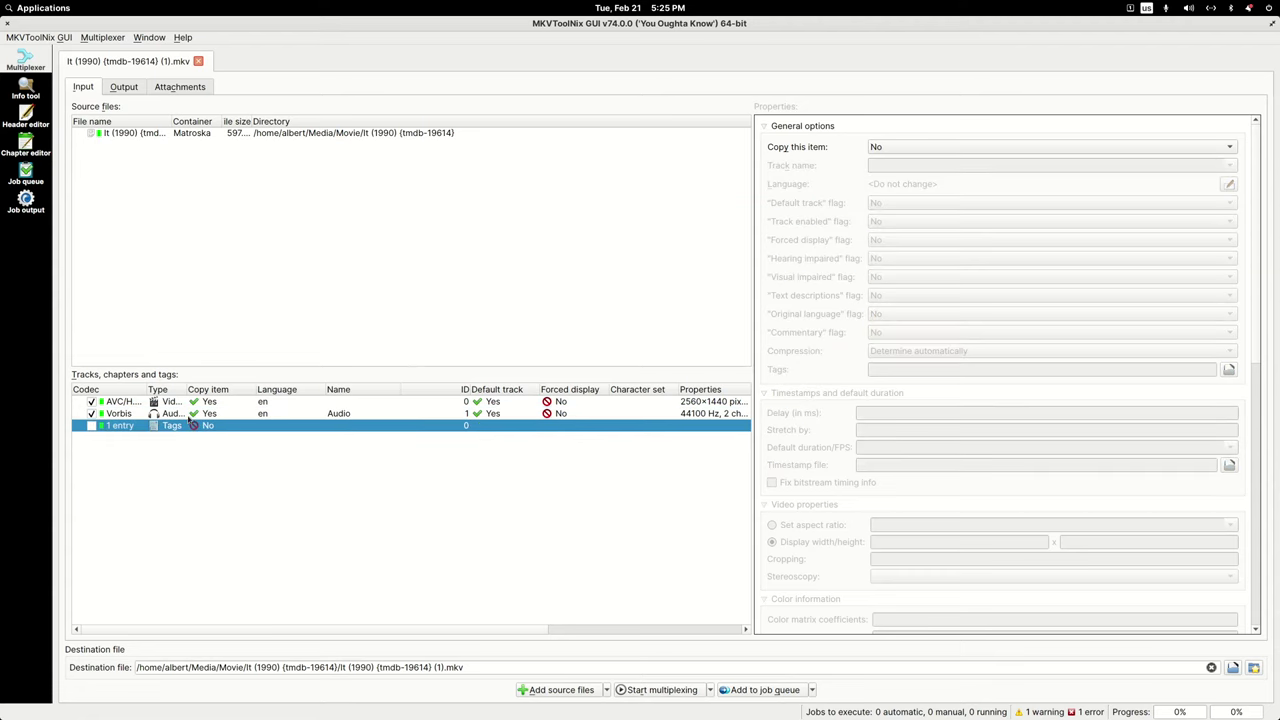
pyautogui.click(188, 416)
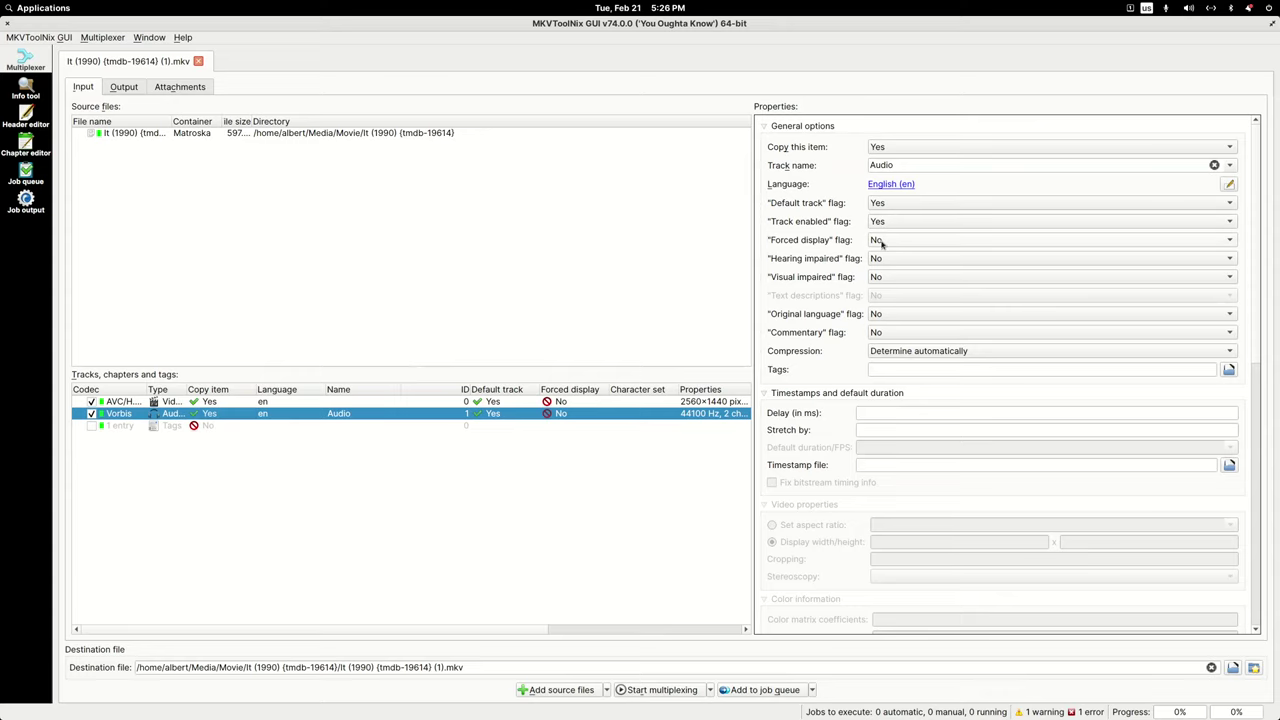
pyautogui.click(882, 242)
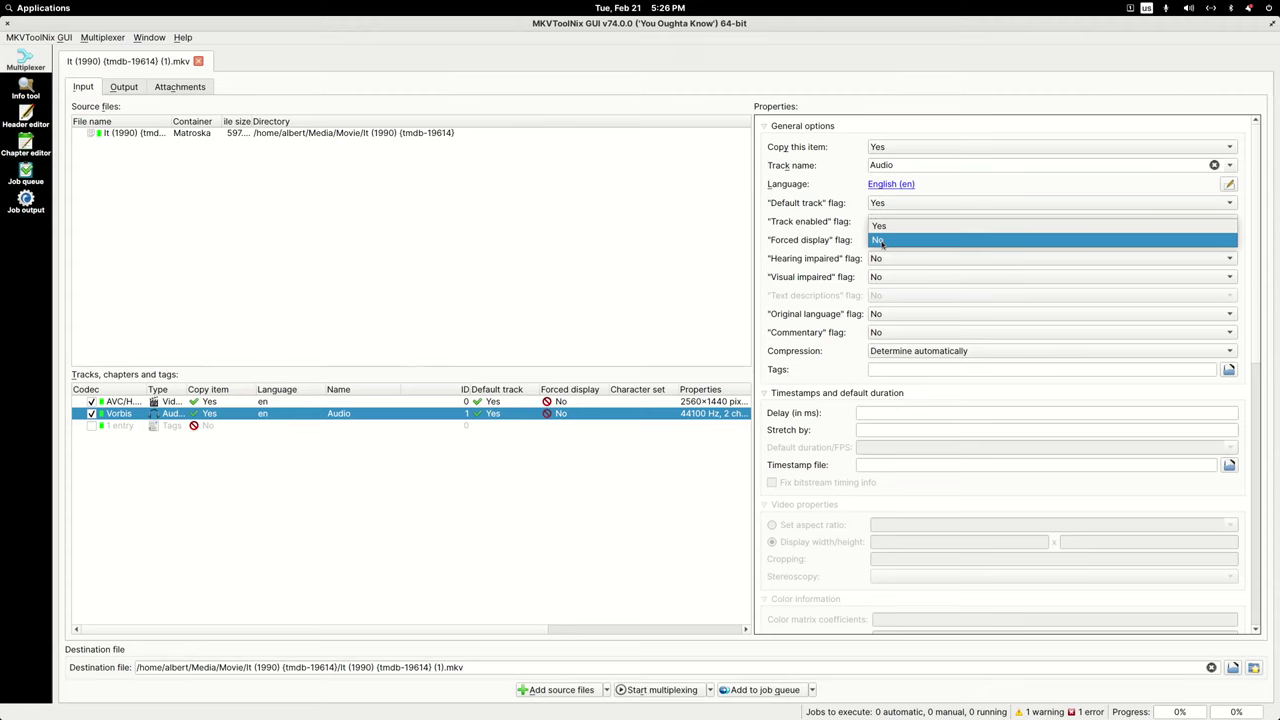
pyautogui.click(880, 241)
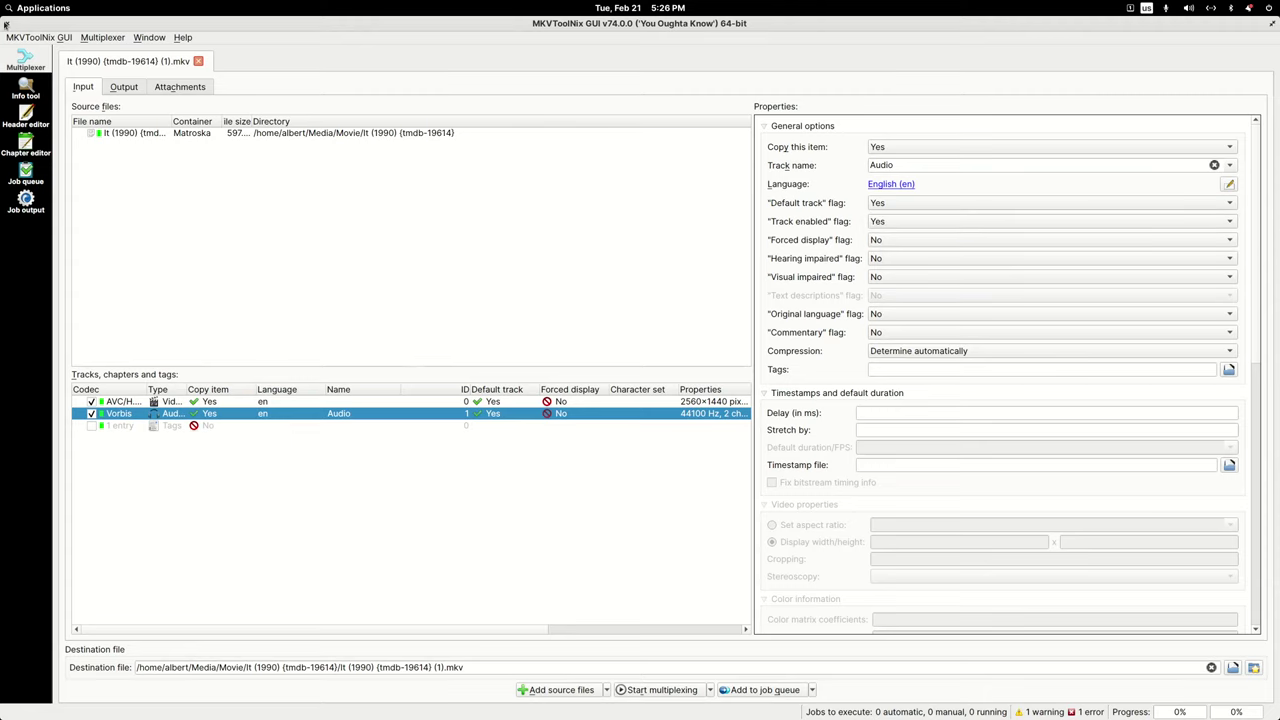
# Close MKVToolNix, discarding the modified multiplex settings, and return to the document with the mini-series file names.
pyautogui.click(5, 24)
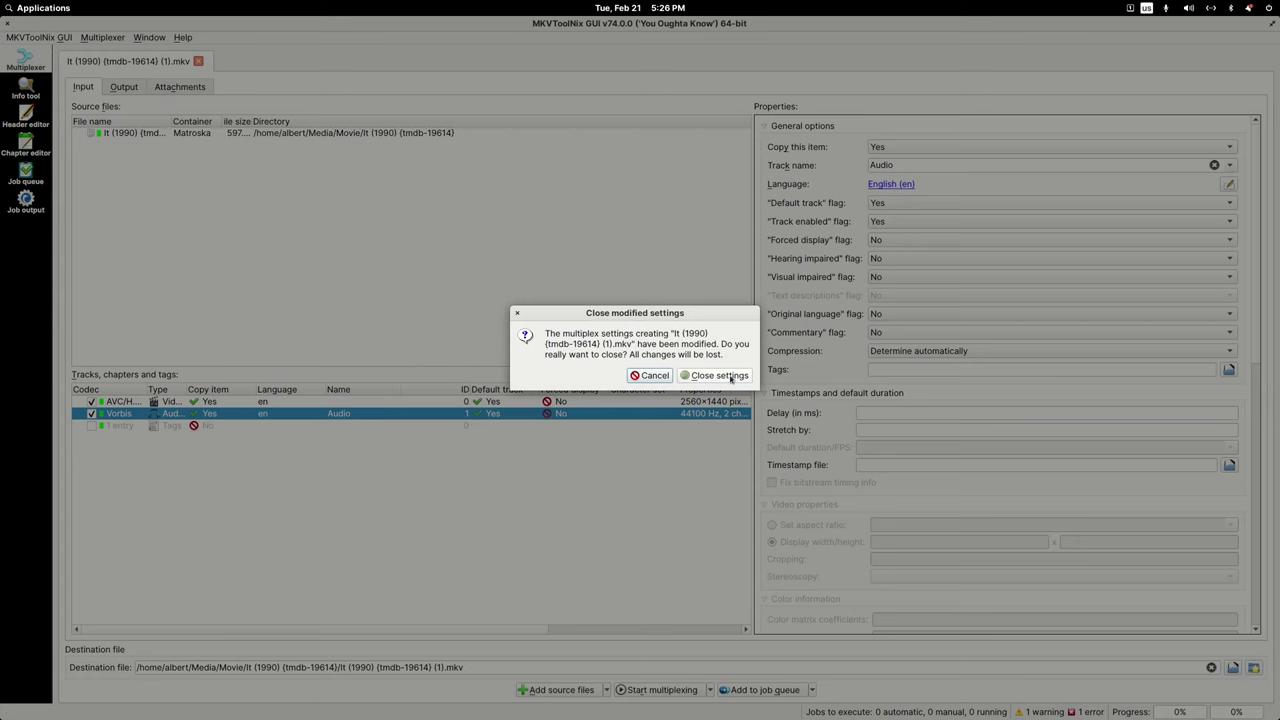
pyautogui.click(719, 375)
pyautogui.click(1152, 519)
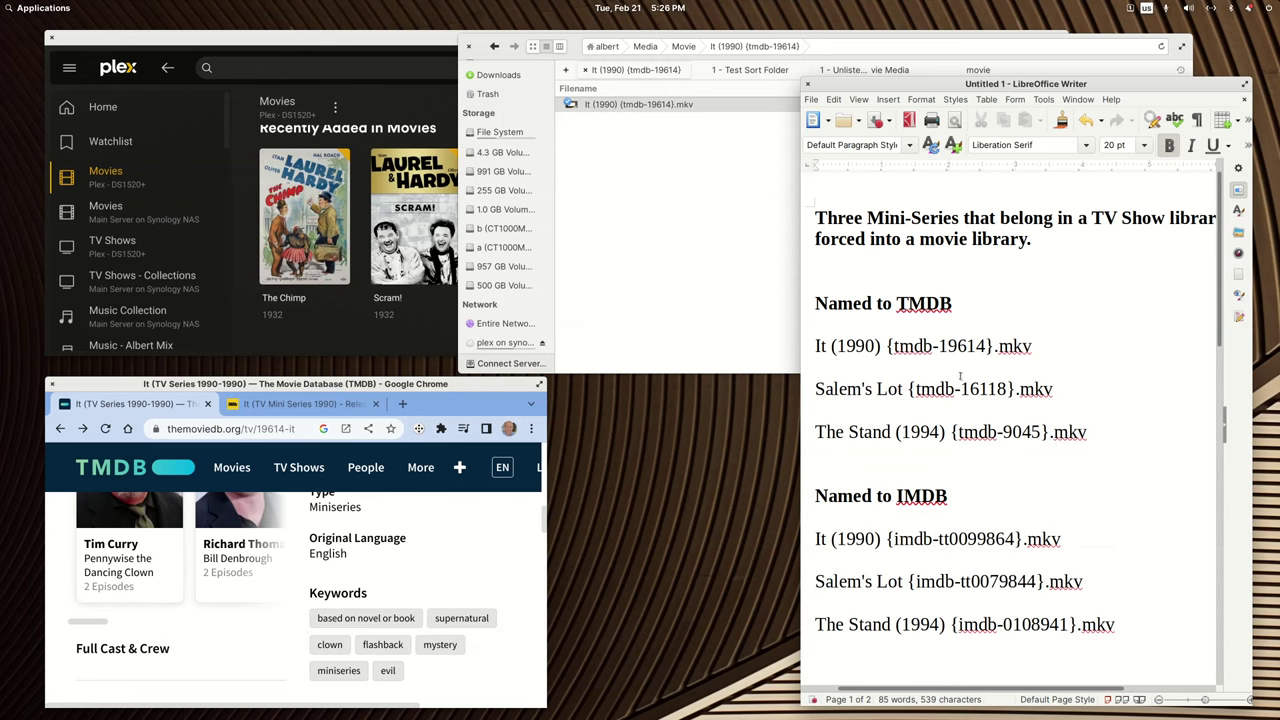
# In the file manager's local Movie folder, inspect the contents of the It (1990) {tmdb-19614} and It (1990) {imdb-tt0099864} folders.
pyautogui.click(683, 46)
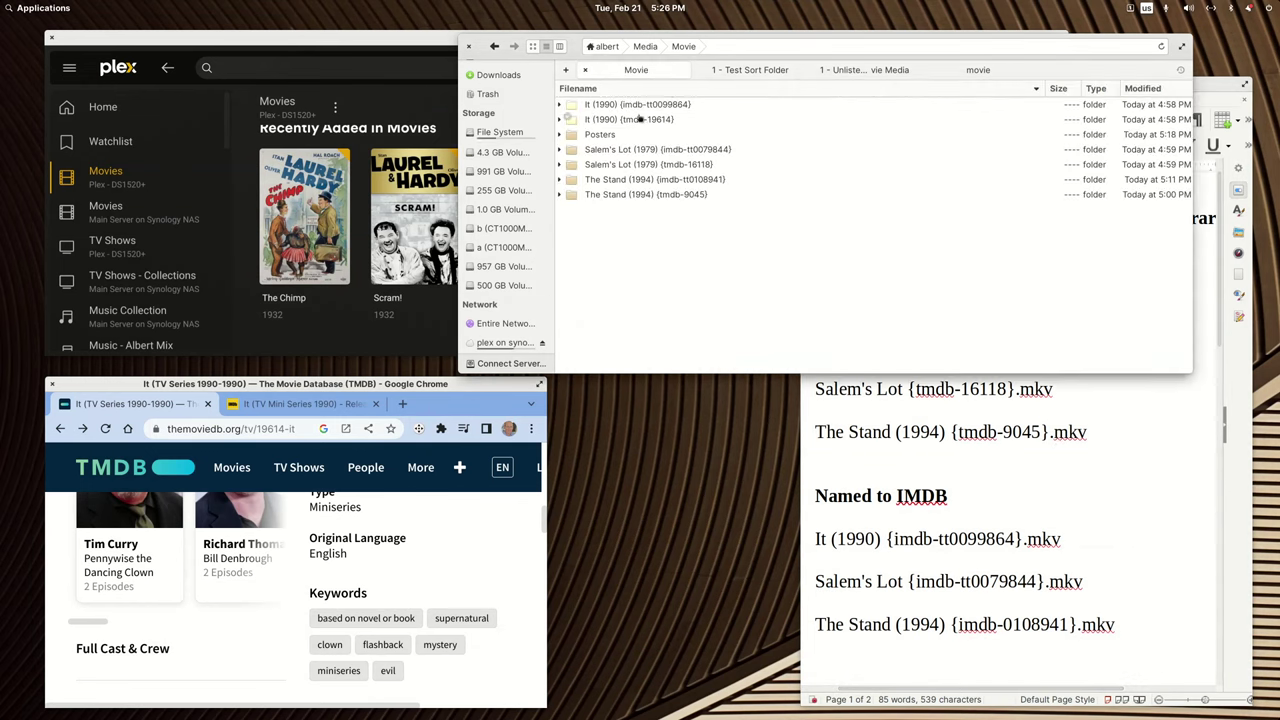
pyautogui.doubleClick(642, 117)
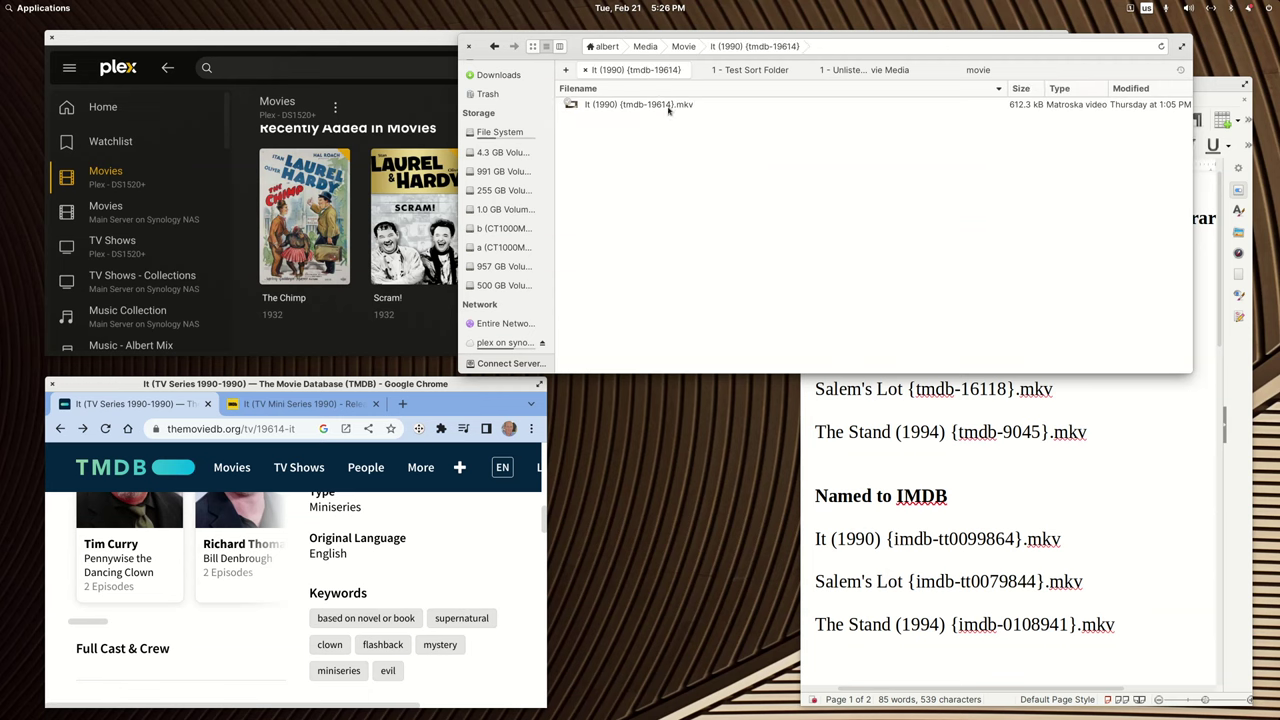
pyautogui.click(497, 48)
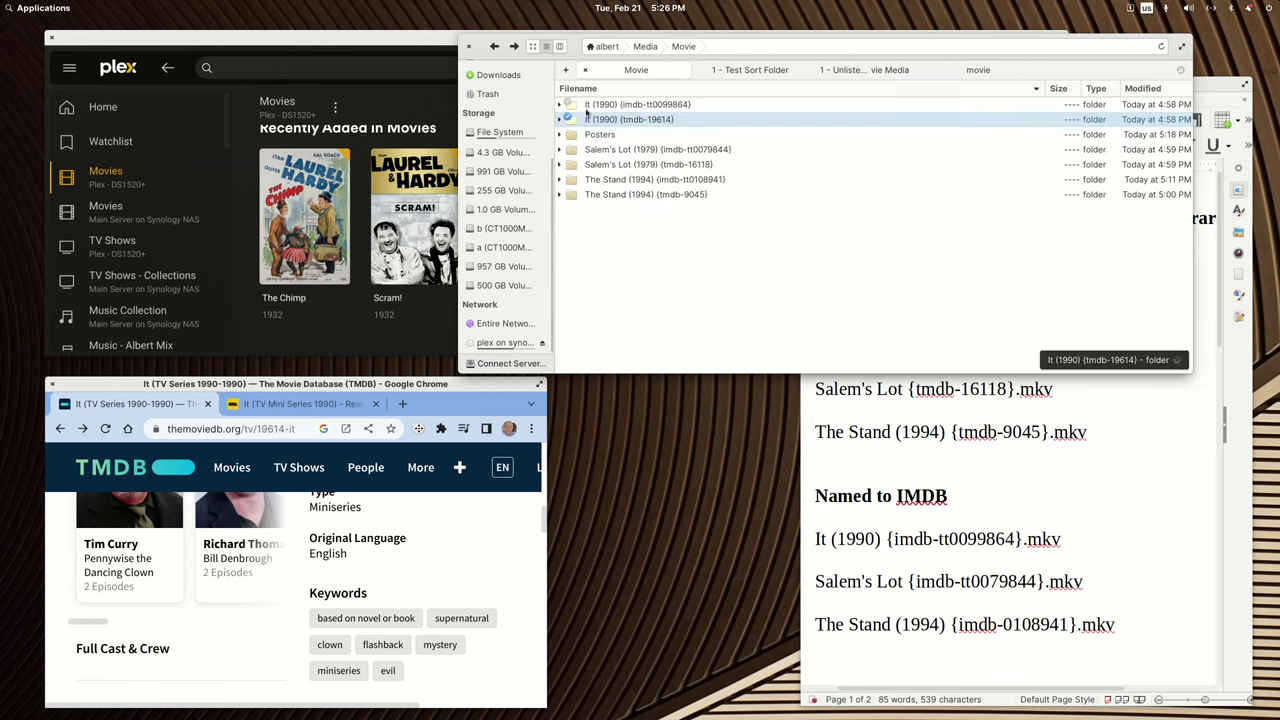
pyautogui.doubleClick(633, 108)
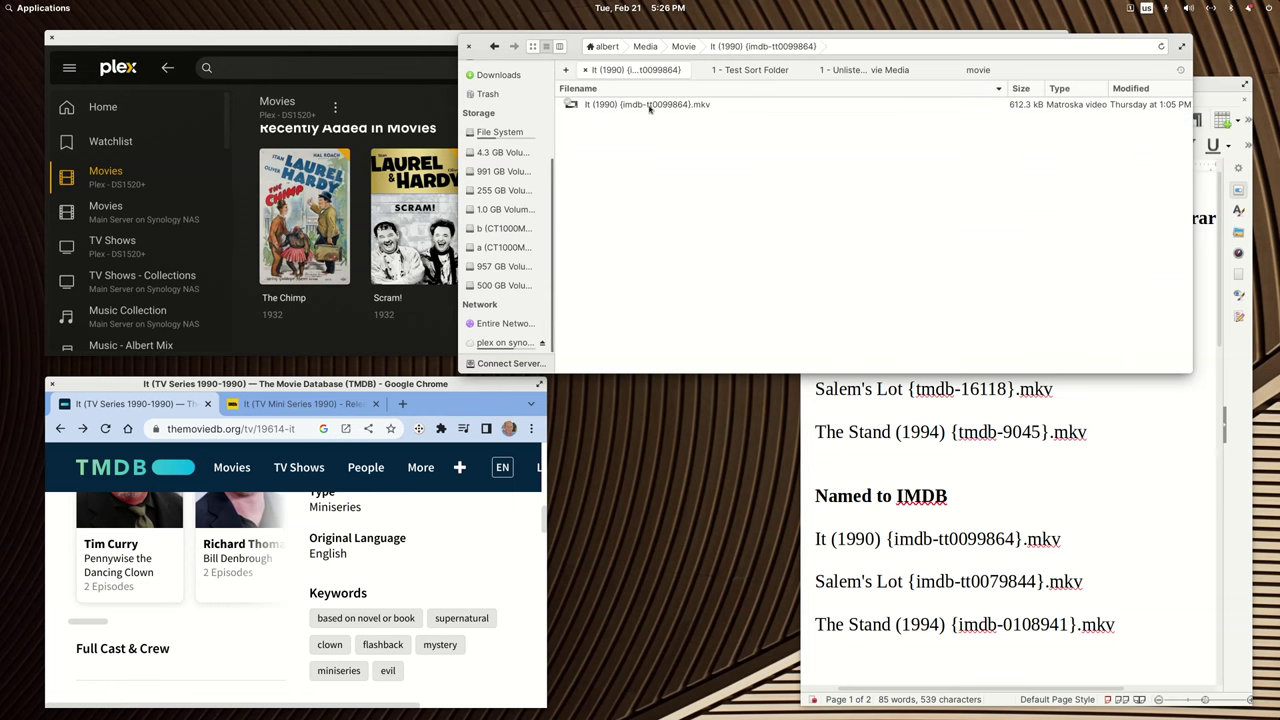
pyautogui.click(495, 47)
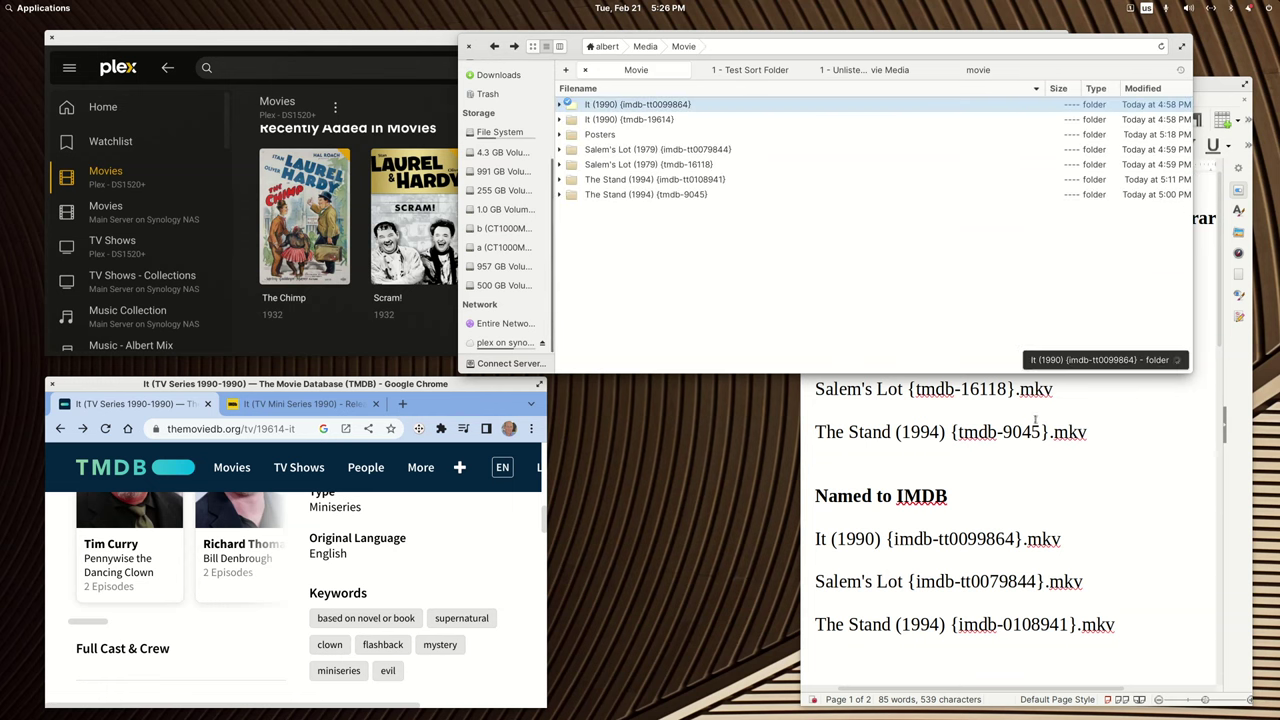
pyautogui.click(1065, 481)
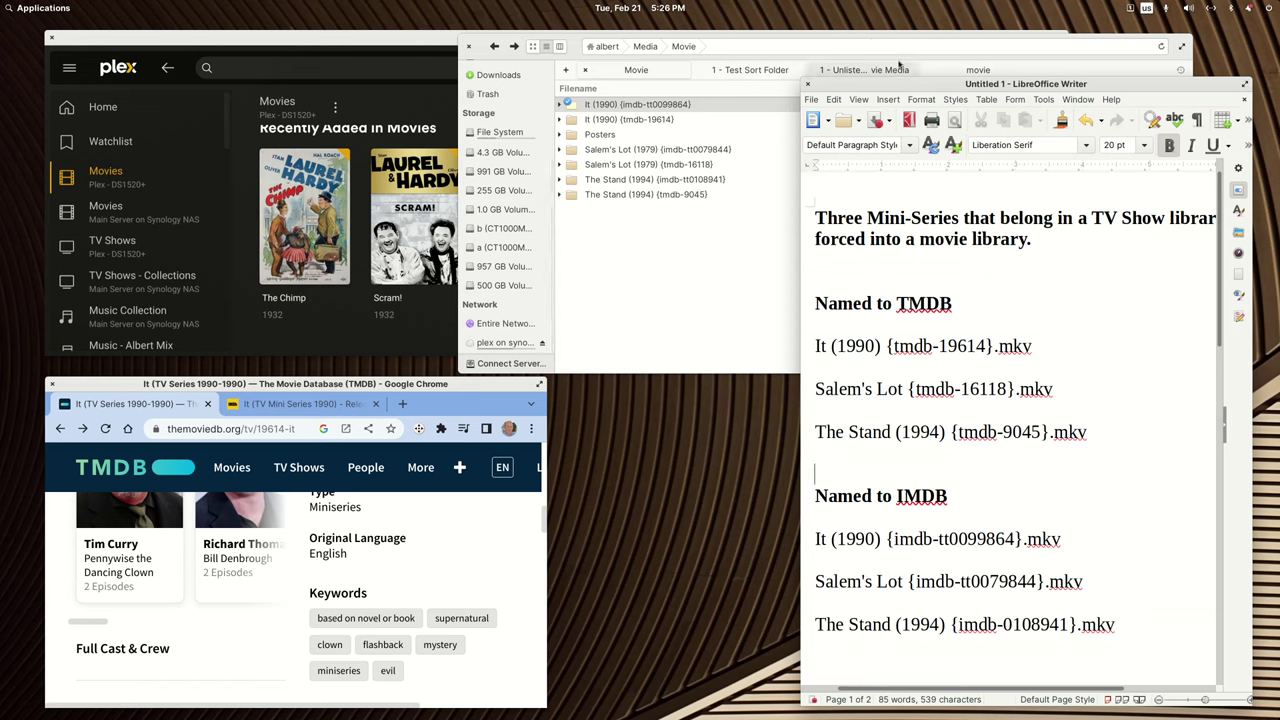
pyautogui.click(873, 42)
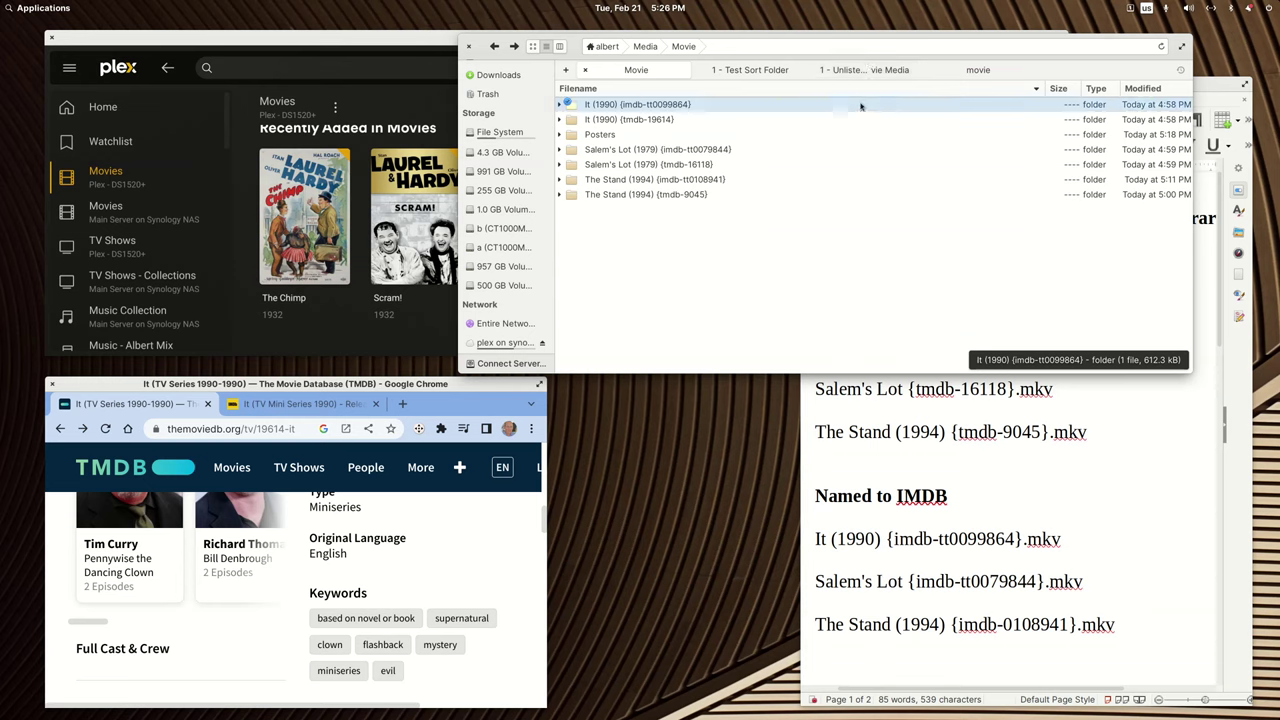
# Look through the server's 1 - Unlisted Movie Media and 1 - Test Sort Folder locations and the top-level movie folder.
pyautogui.click(871, 72)
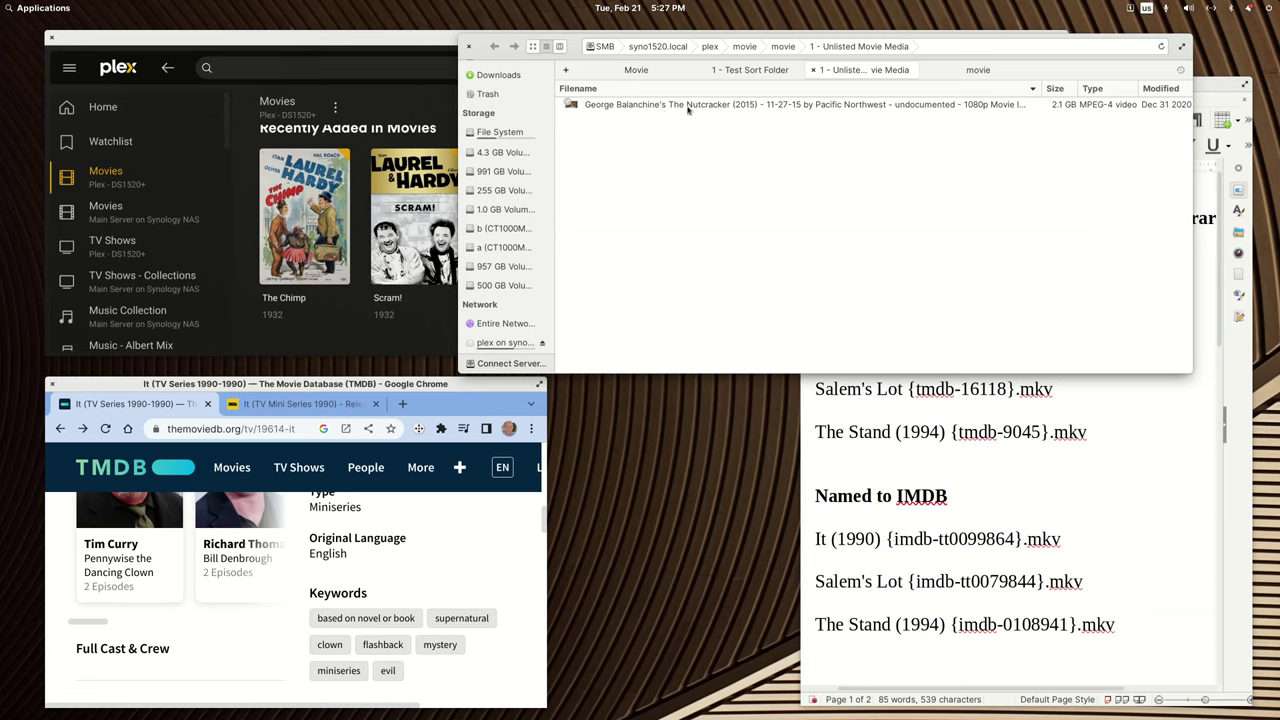
pyautogui.click(776, 70)
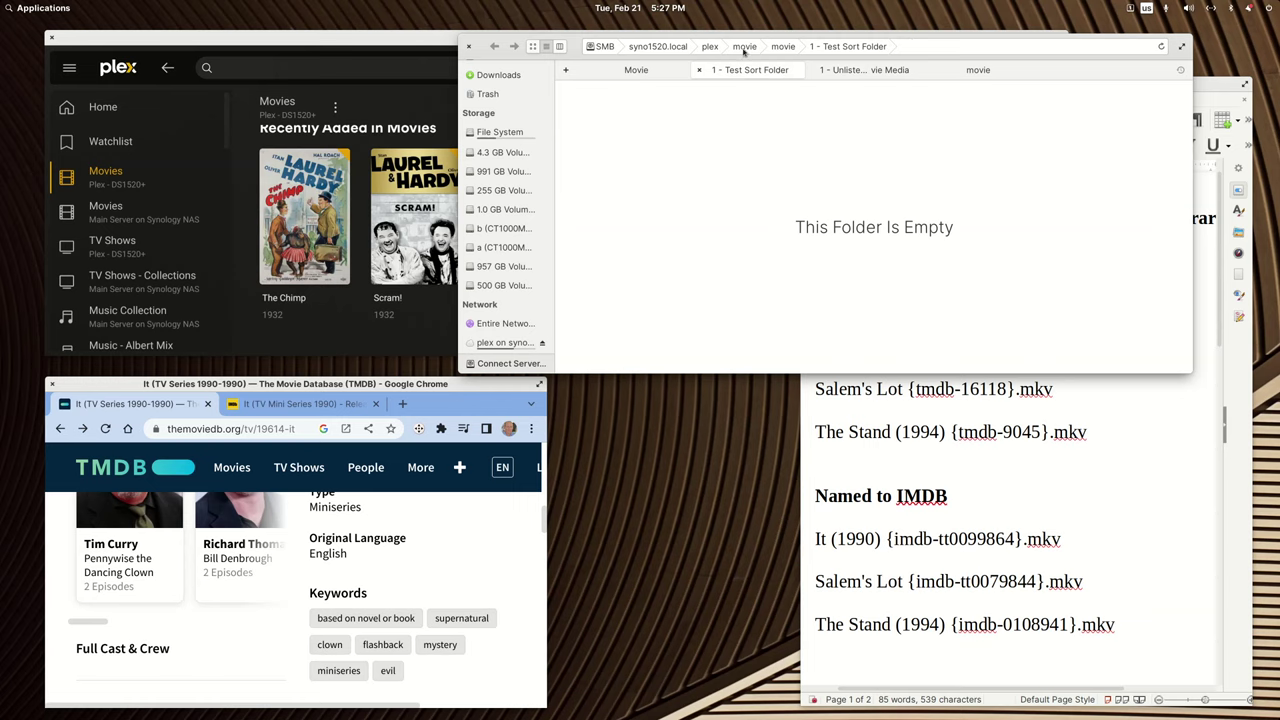
pyautogui.click(743, 48)
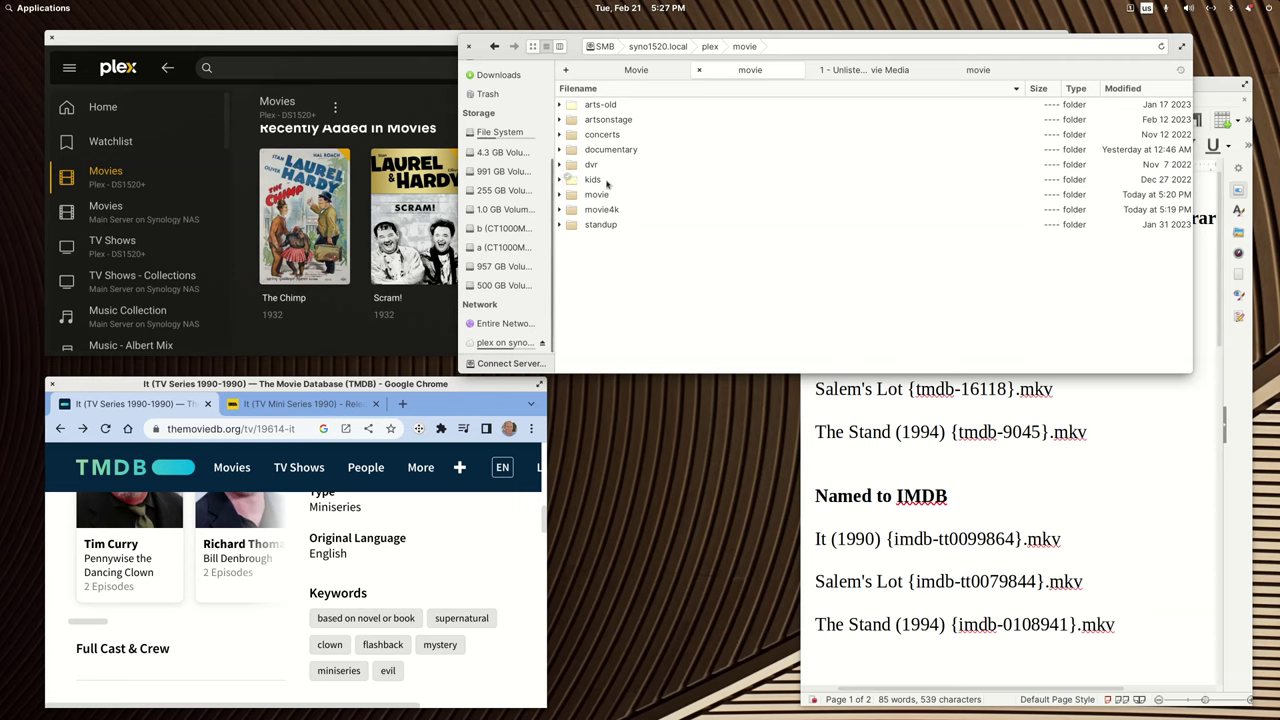
pyautogui.click(493, 46)
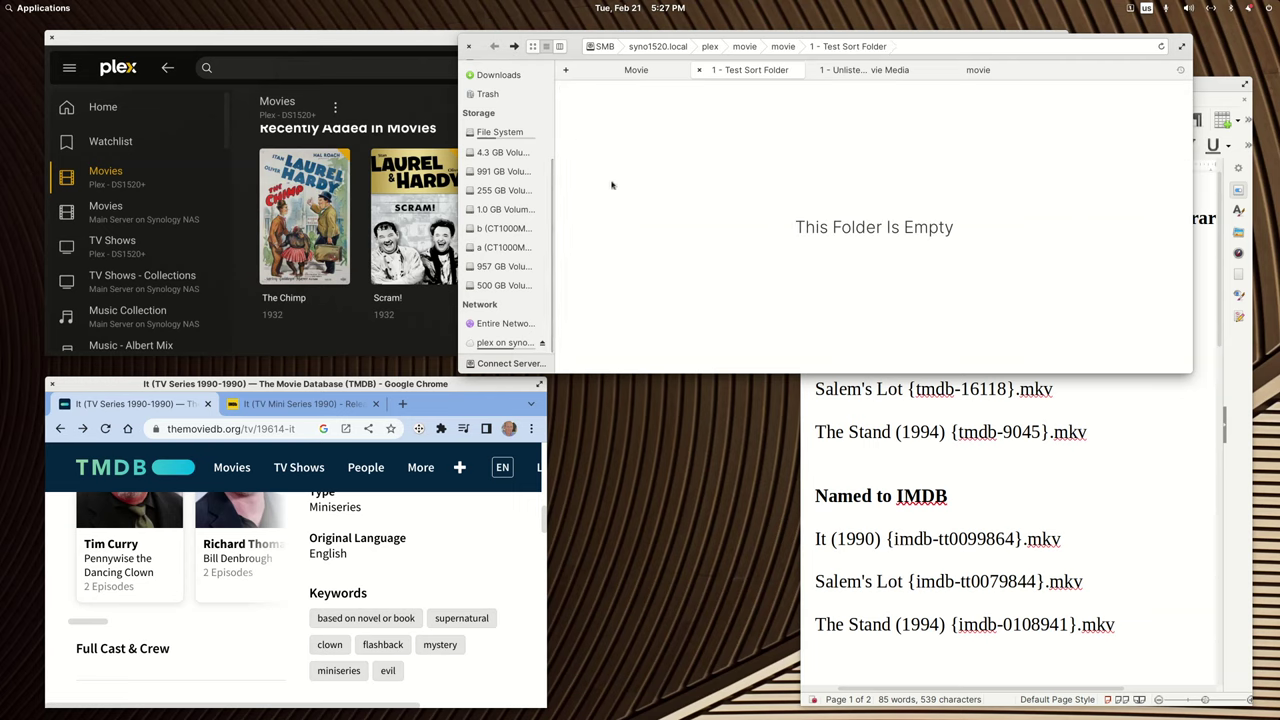
# Copy the IMDb-named folders for It (1990), Salem's Lot (1979) and The Stand (1994) from the local Movie folder into 1 - Test Sort Folder.
pyautogui.click(648, 70)
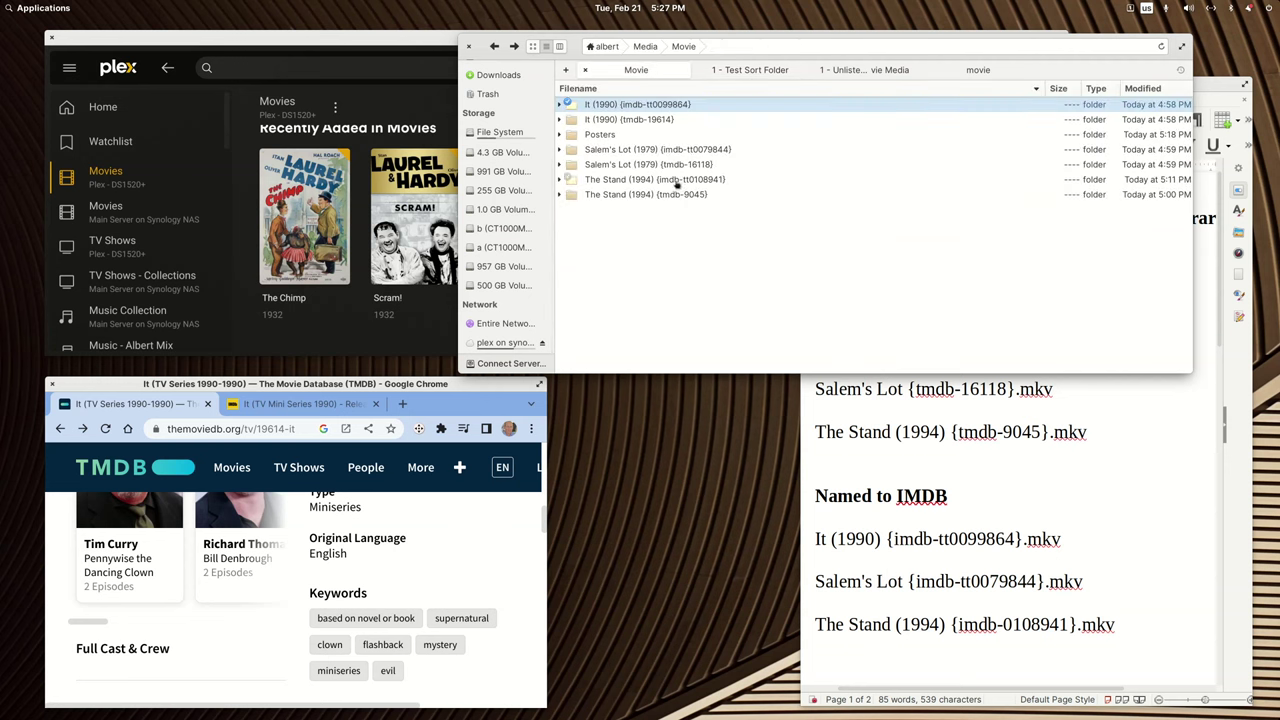
pyautogui.keyDown('ctrl'); pyautogui.click(680, 149); pyautogui.keyUp('ctrl')
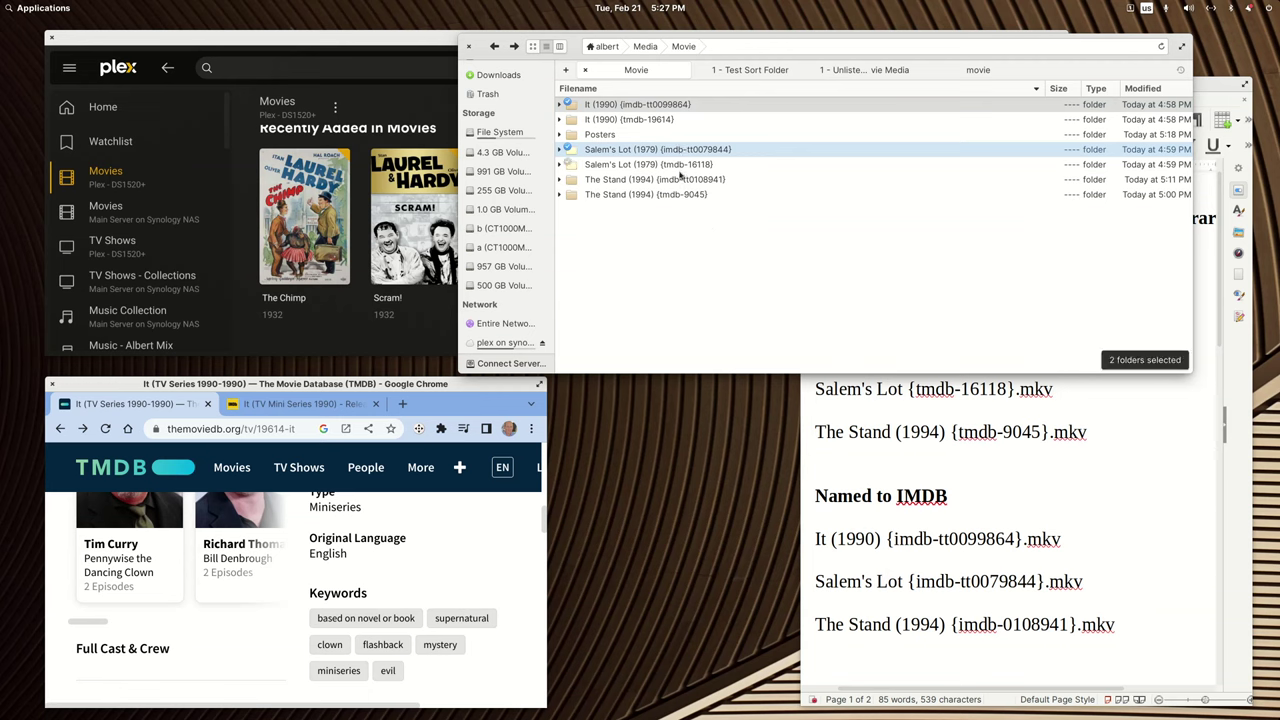
pyautogui.keyDown('ctrl'); pyautogui.click(683, 180); pyautogui.keyUp('ctrl')
pyautogui.rightClick(684, 181)
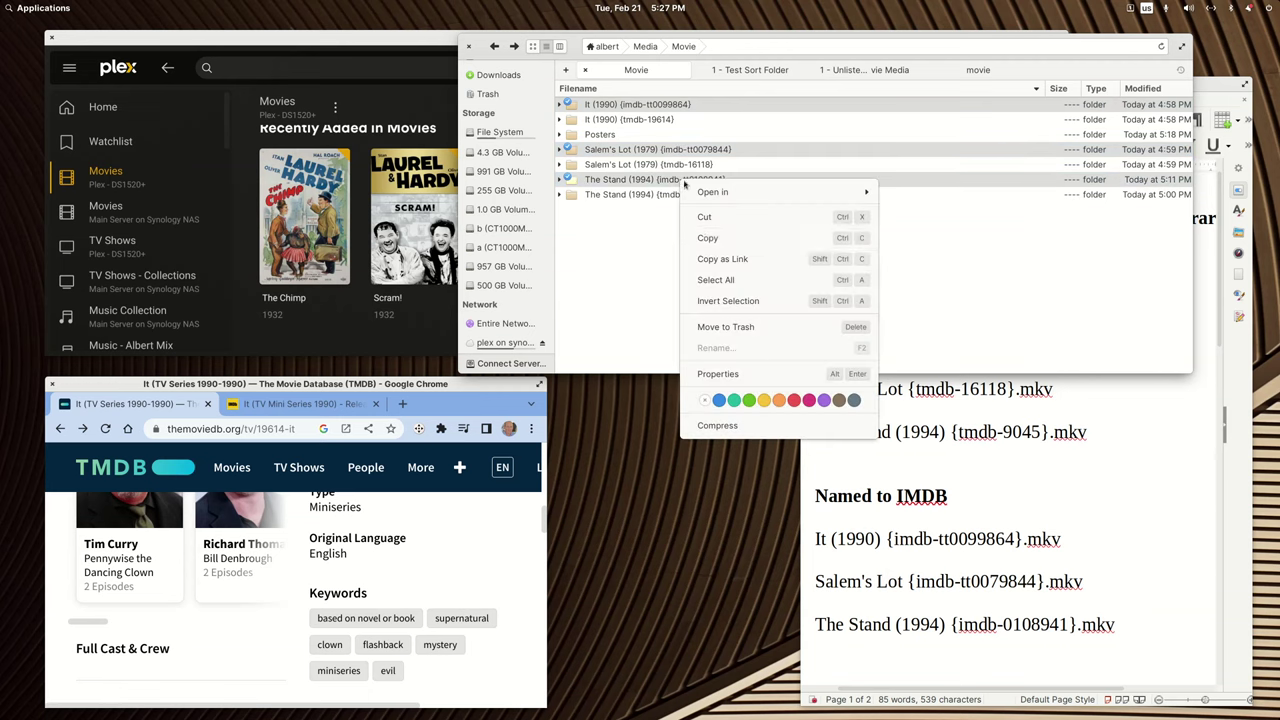
pyautogui.click(710, 236)
pyautogui.click(860, 70)
pyautogui.click(749, 68)
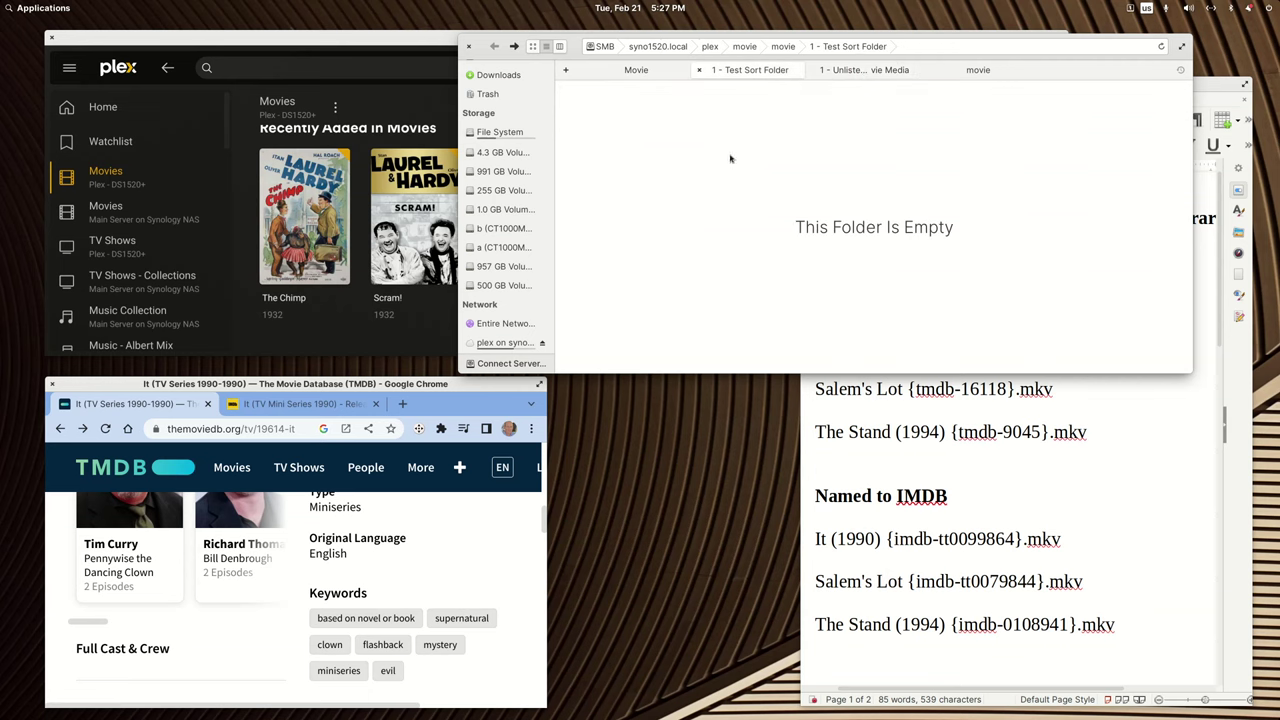
pyautogui.rightClick(730, 157)
pyautogui.click(746, 194)
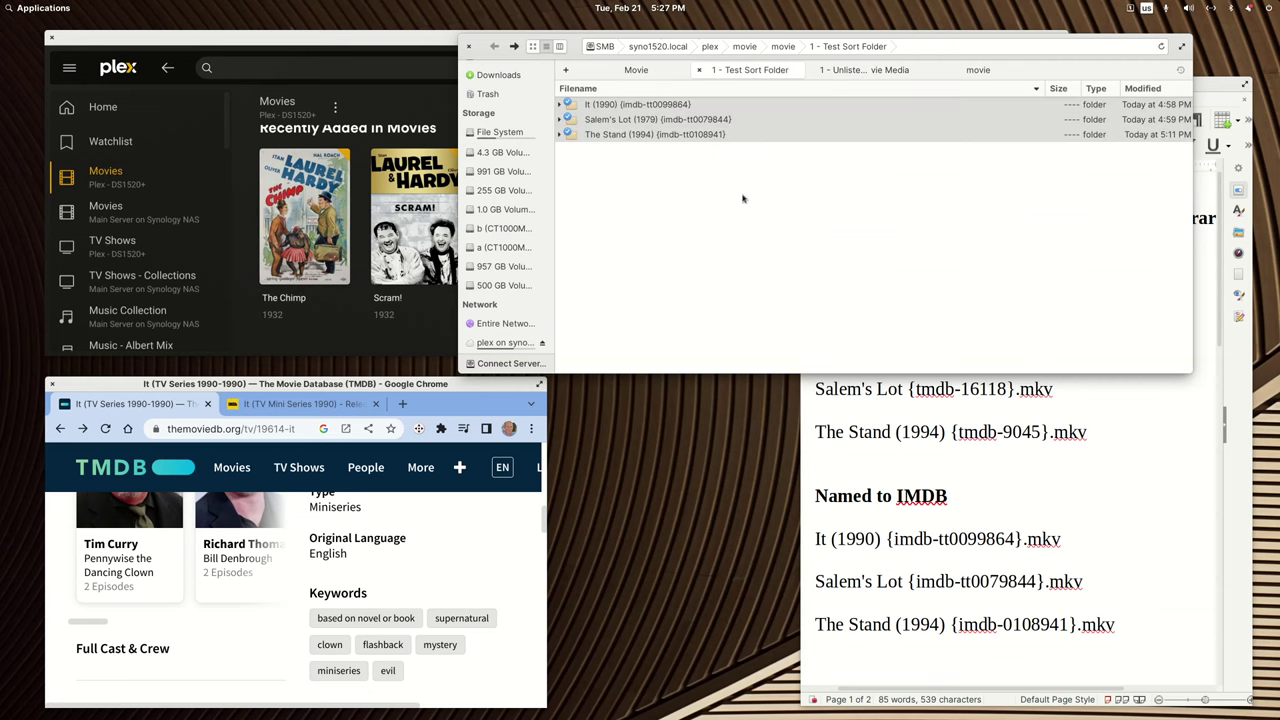
# Switch to Plex, scan the Movies library on Plex - DS1520+ for new files and show the server activity.
pyautogui.click(367, 48)
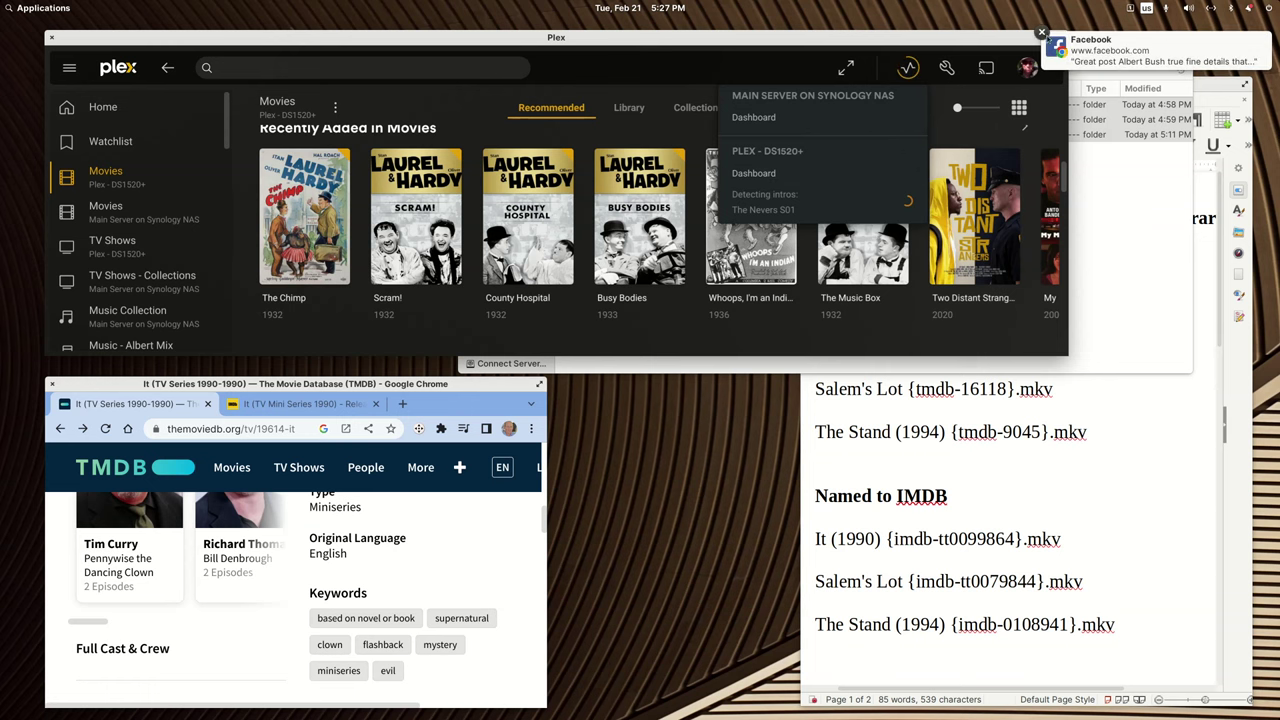
pyautogui.click(1041, 33)
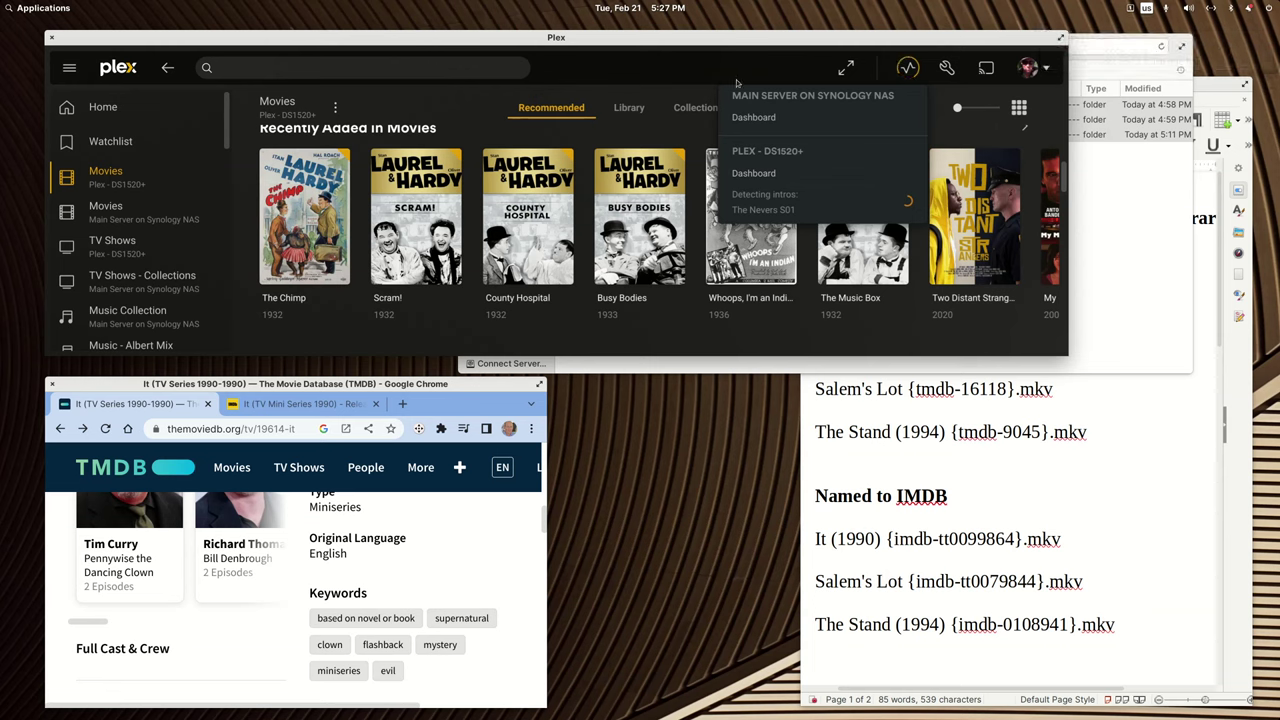
pyautogui.click(336, 108)
pyautogui.click(354, 161)
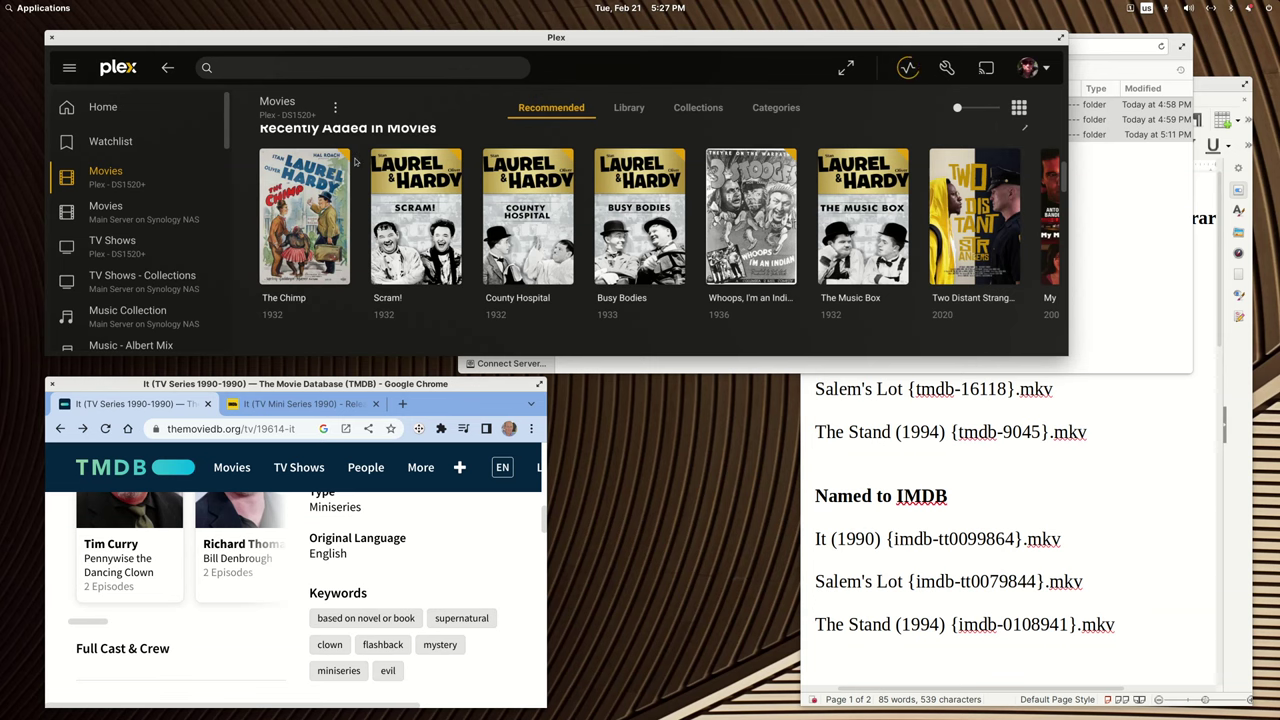
pyautogui.click(906, 68)
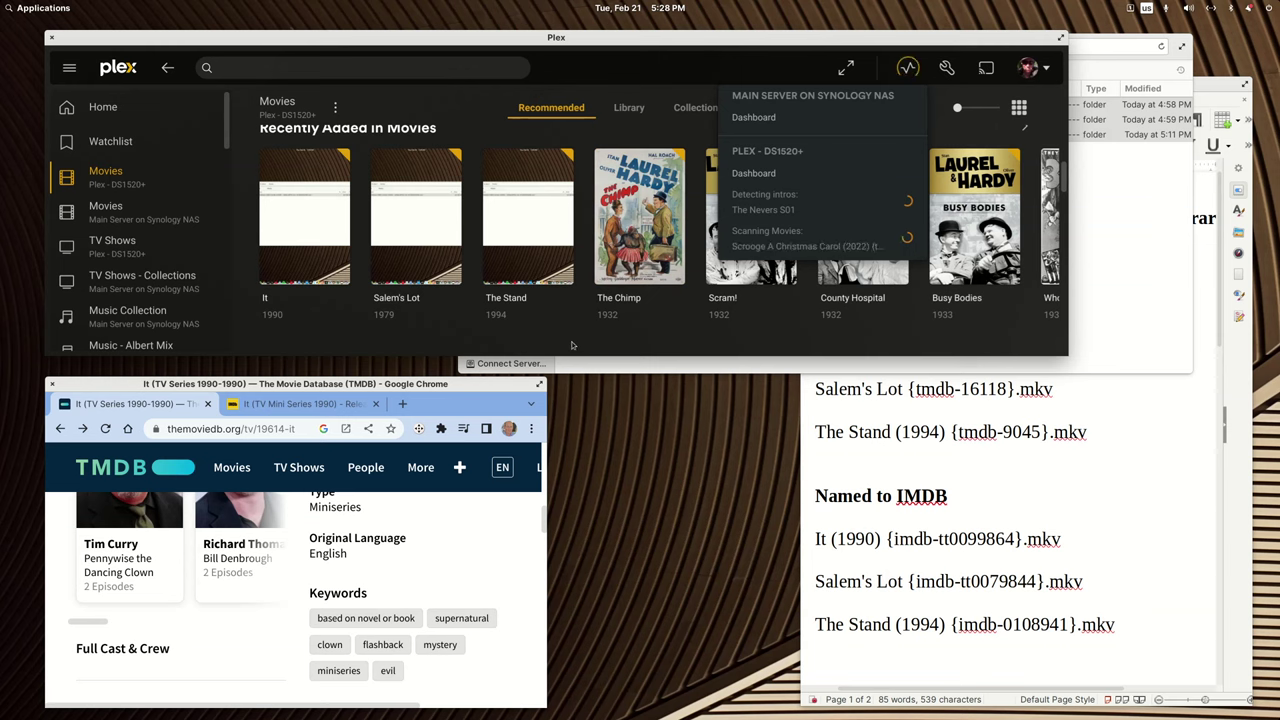
# Close the server activity list, switch to LibreOffice Writer and select the IMDb ID tt0099864 of It (1990).
pyautogui.click(907, 67)
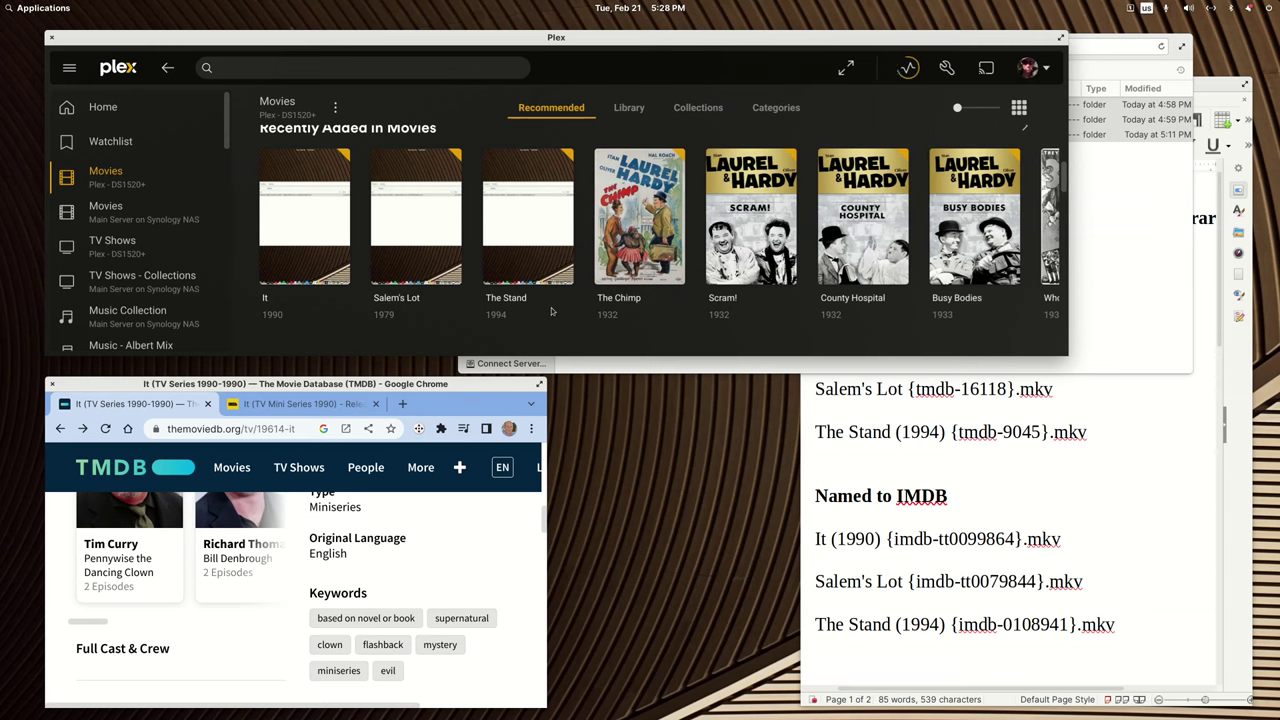
pyautogui.moveTo(557, 279)
pyautogui.moveTo(287, 277)
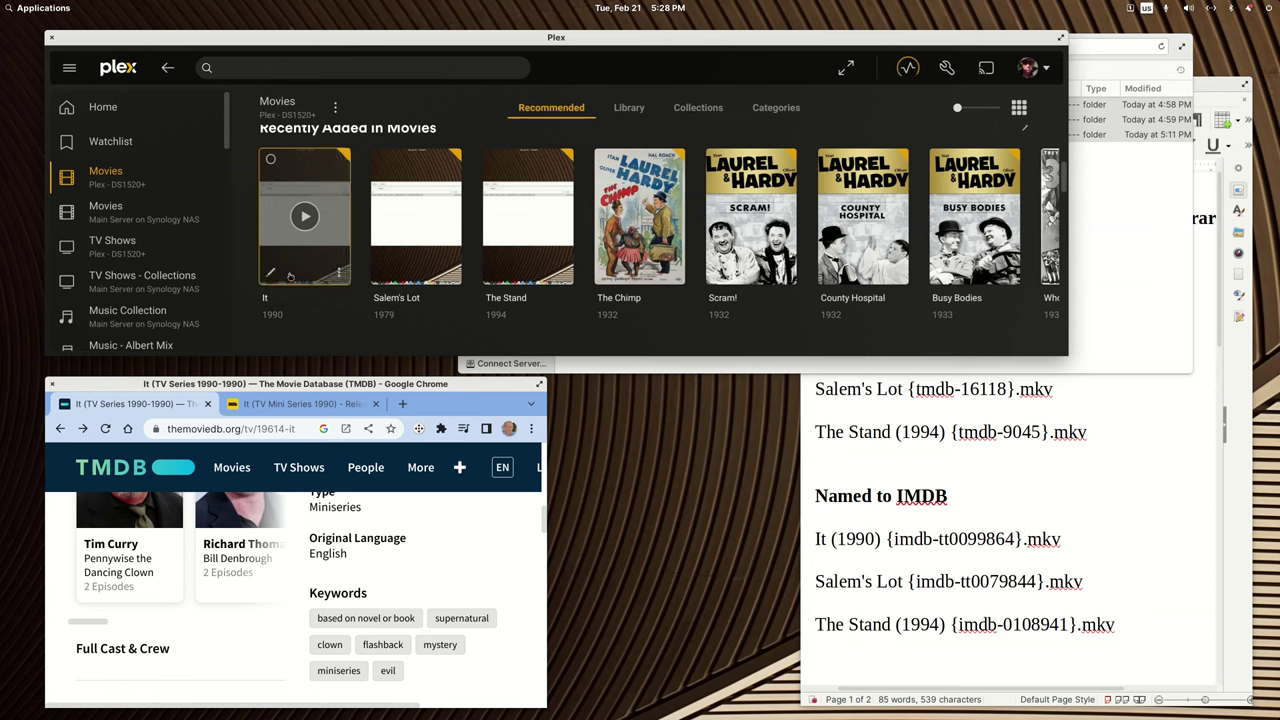
pyautogui.click(1086, 473)
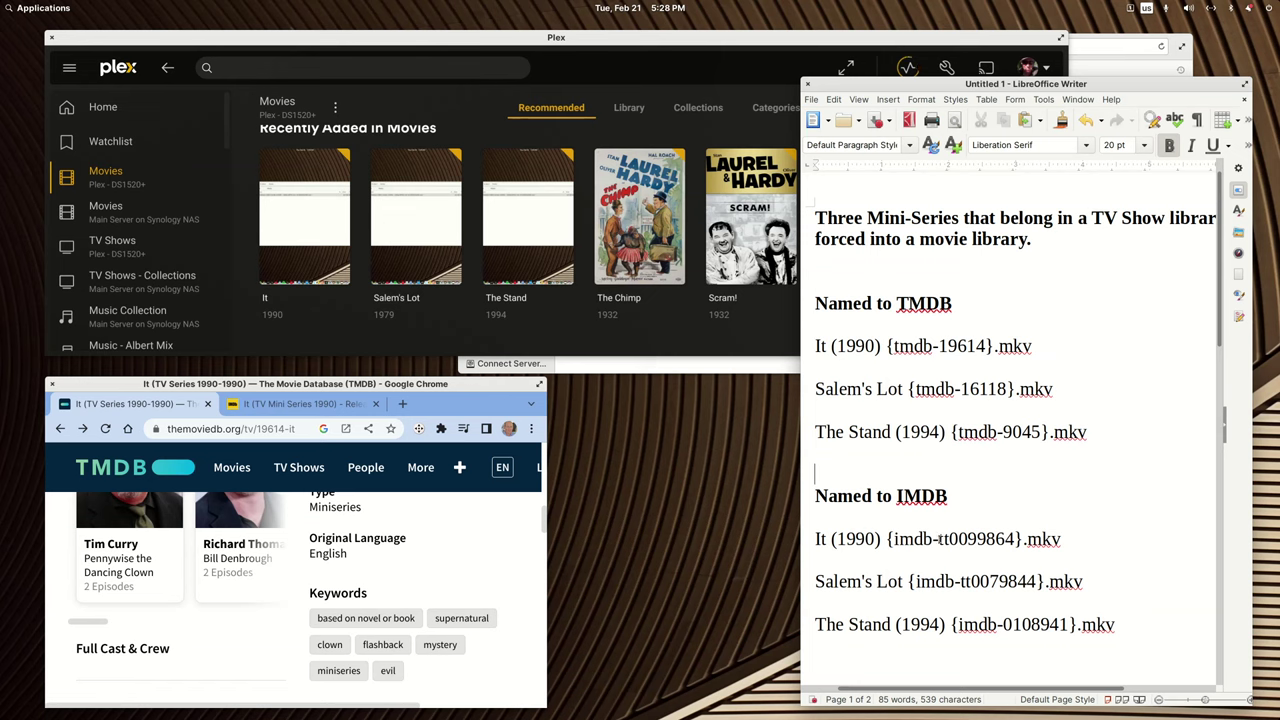
pyautogui.moveTo(940, 538); pyautogui.dragTo(1018, 538)
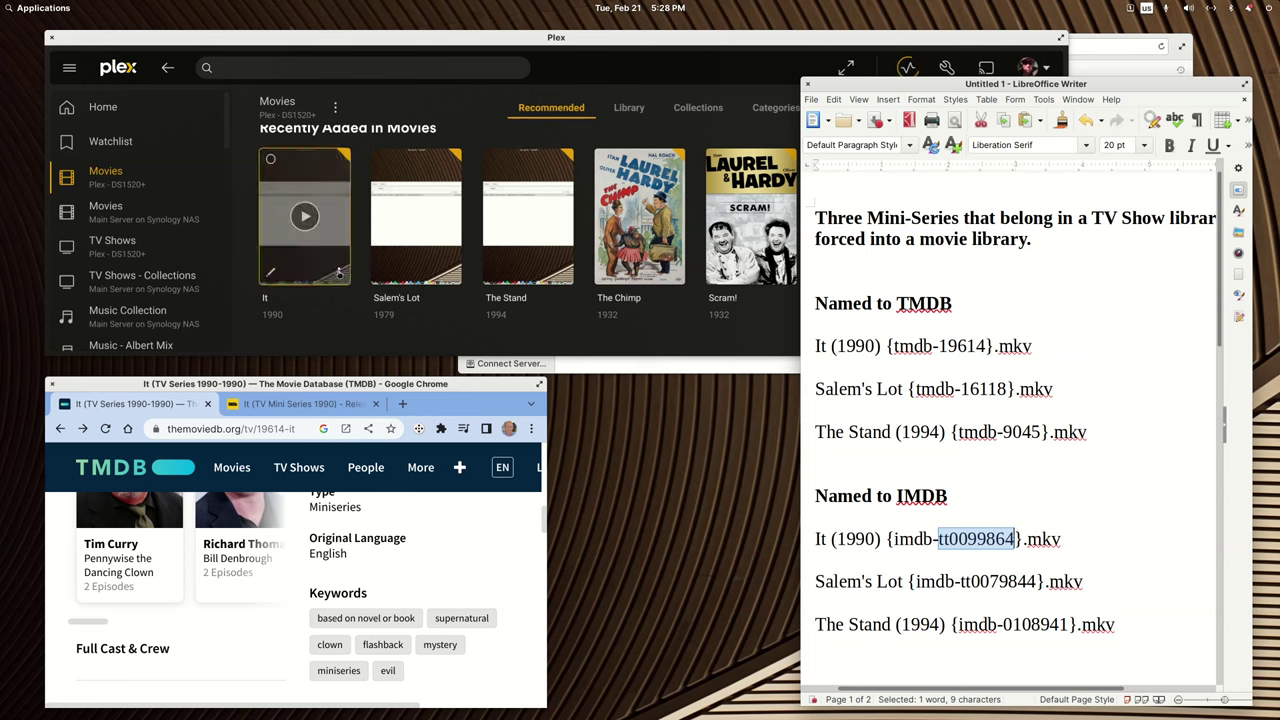
# In Plex, open the matching dialog for the unmatched It (1990) entry and apply the suggested film It from 1989.
pyautogui.click(338, 272)
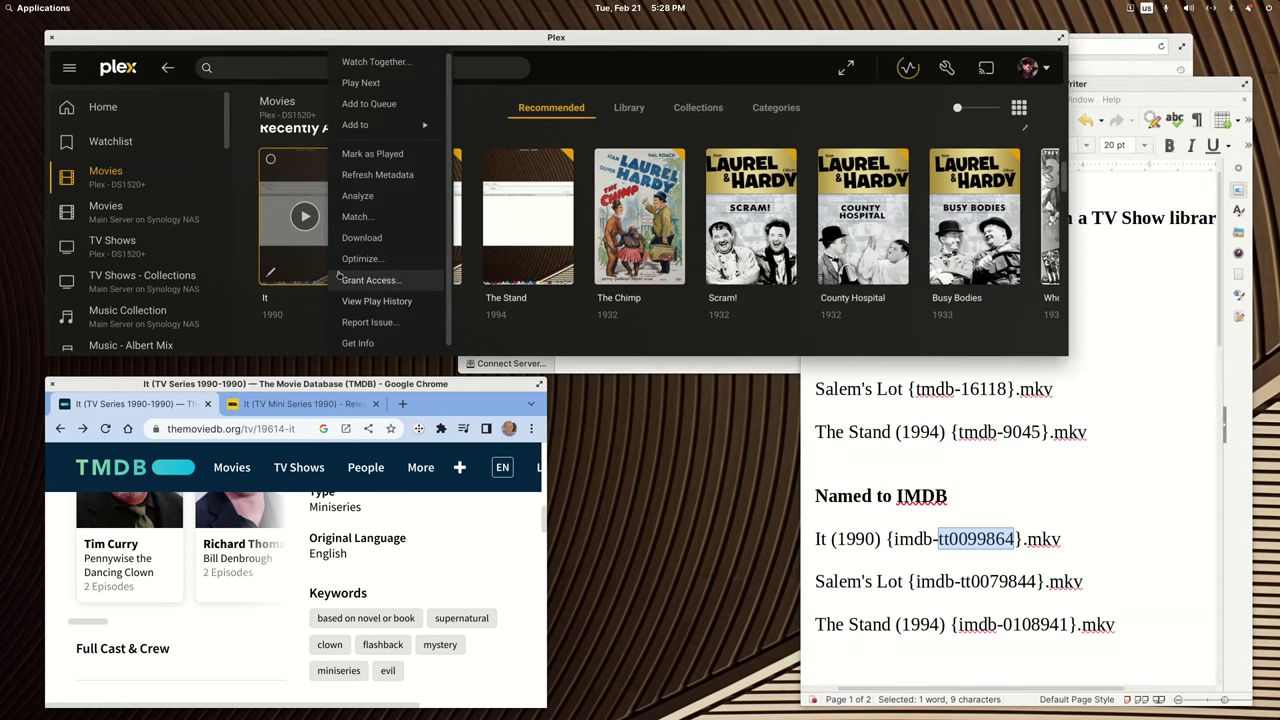
pyautogui.click(356, 217)
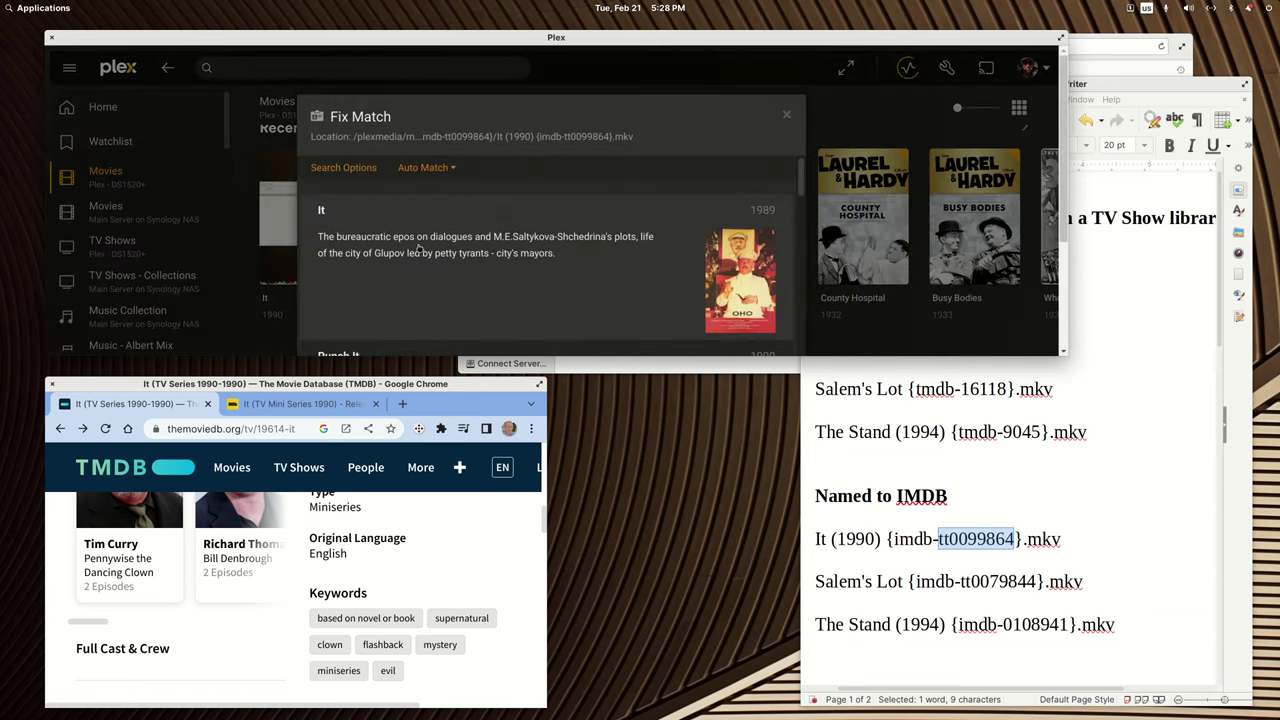
pyautogui.click(418, 249)
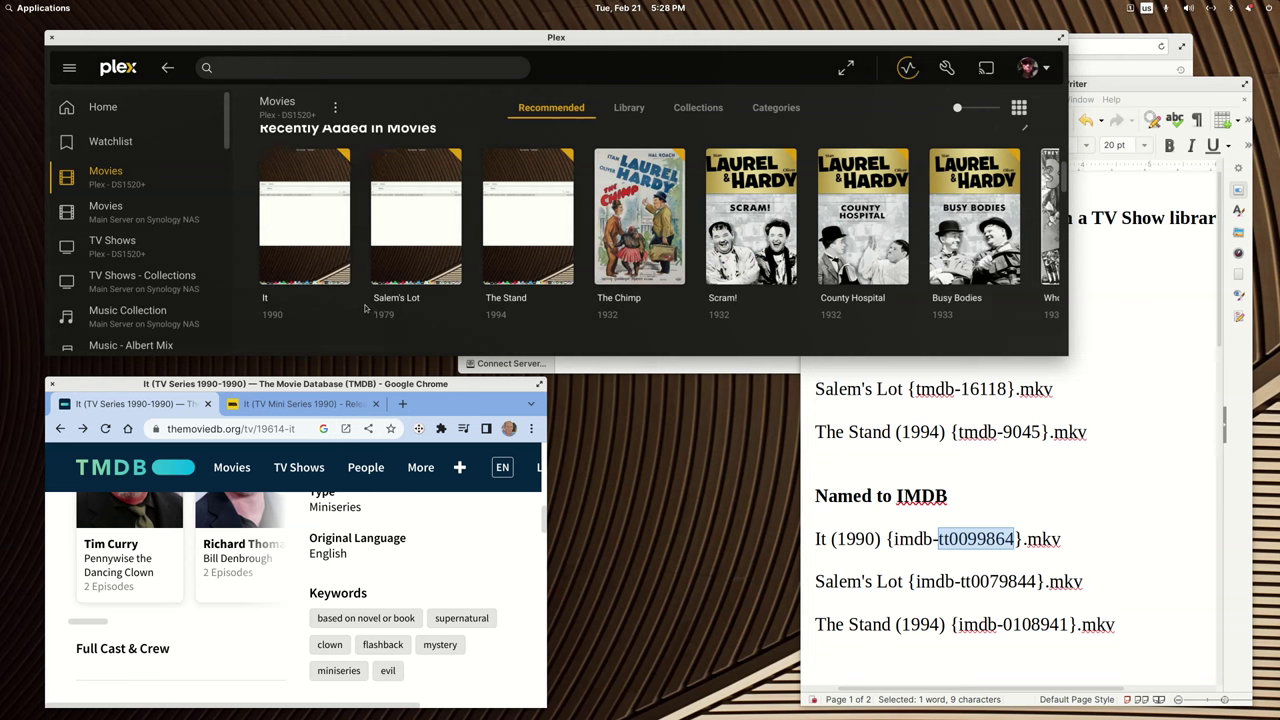
# Open Fix Match for the It entry and search for matches again with the year set to 1990.
pyautogui.moveTo(340, 273)
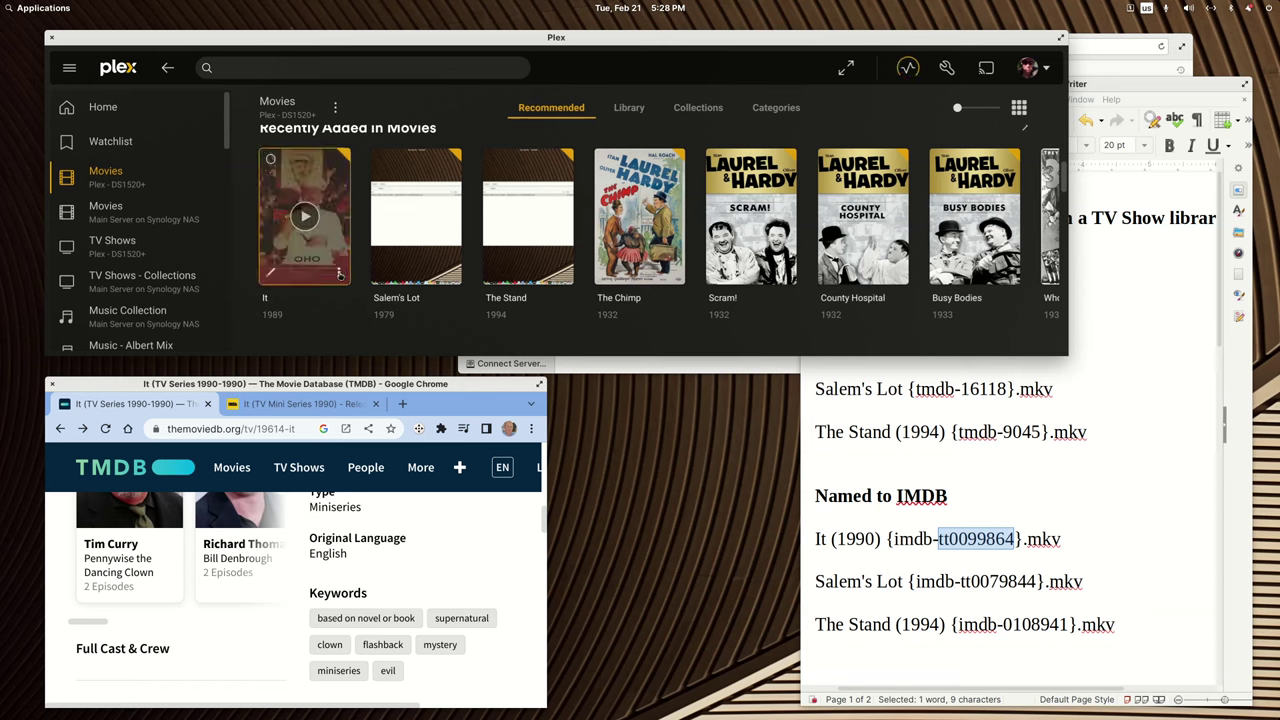
pyautogui.click(340, 275)
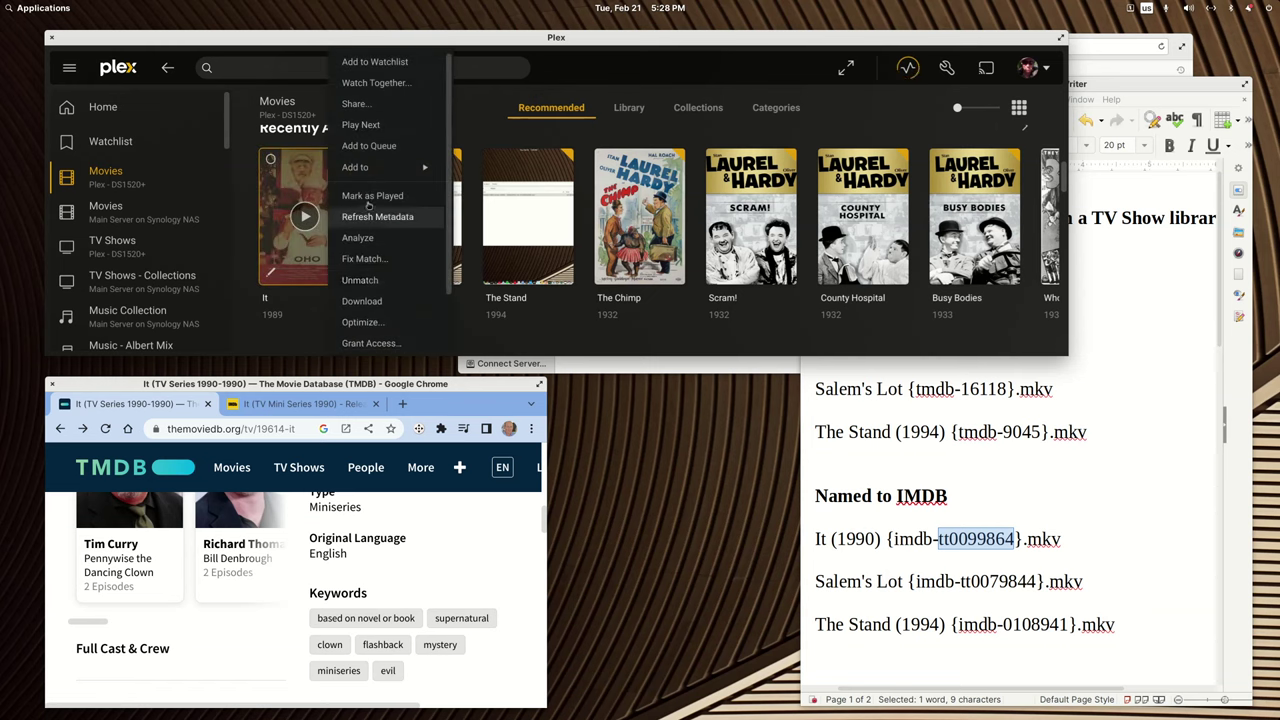
pyautogui.click(358, 259)
pyautogui.scroll(-1, 360, 240)
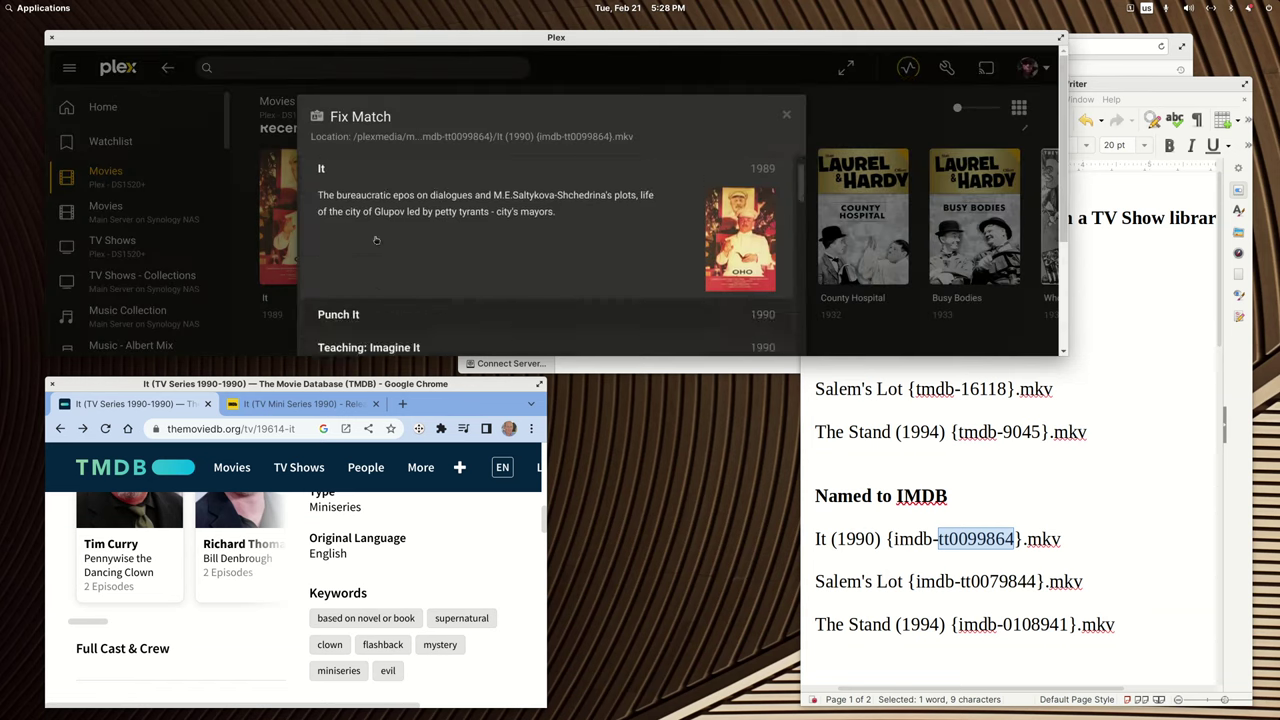
pyautogui.scroll(1, 360, 200)
pyautogui.click(360, 168)
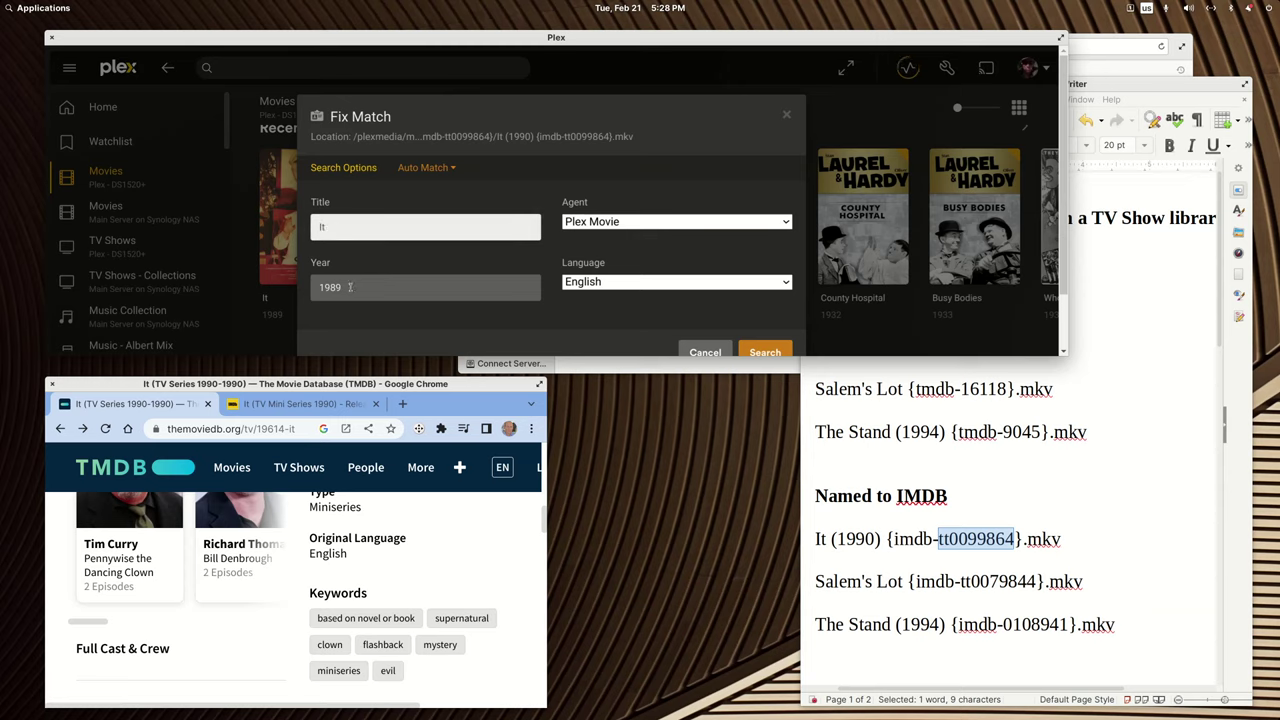
pyautogui.moveTo(349, 287); pyautogui.dragTo(331, 287)
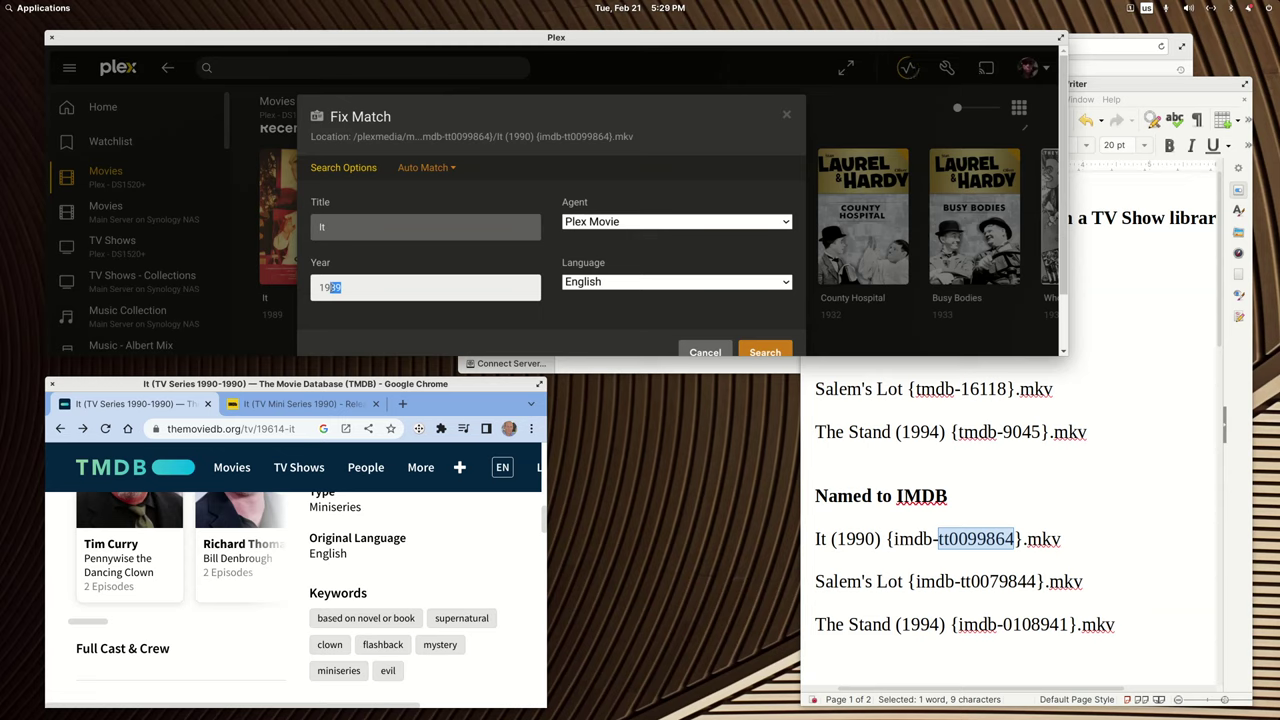
pyautogui.write('90')
pyautogui.click(754, 350)
# Look through the Fix Match results for an entry that corresponds to the 1990 mini-series It.
pyautogui.scroll(-3, 575, 279)
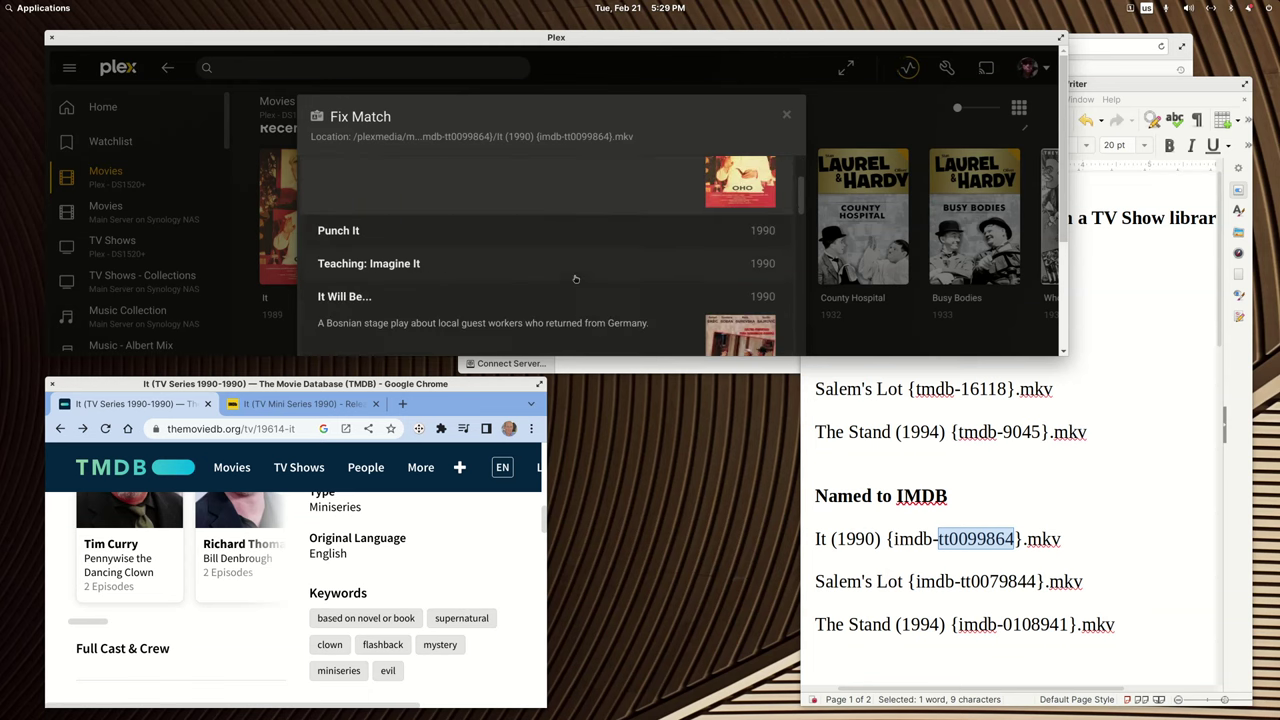
pyautogui.scroll(-8, 575, 279)
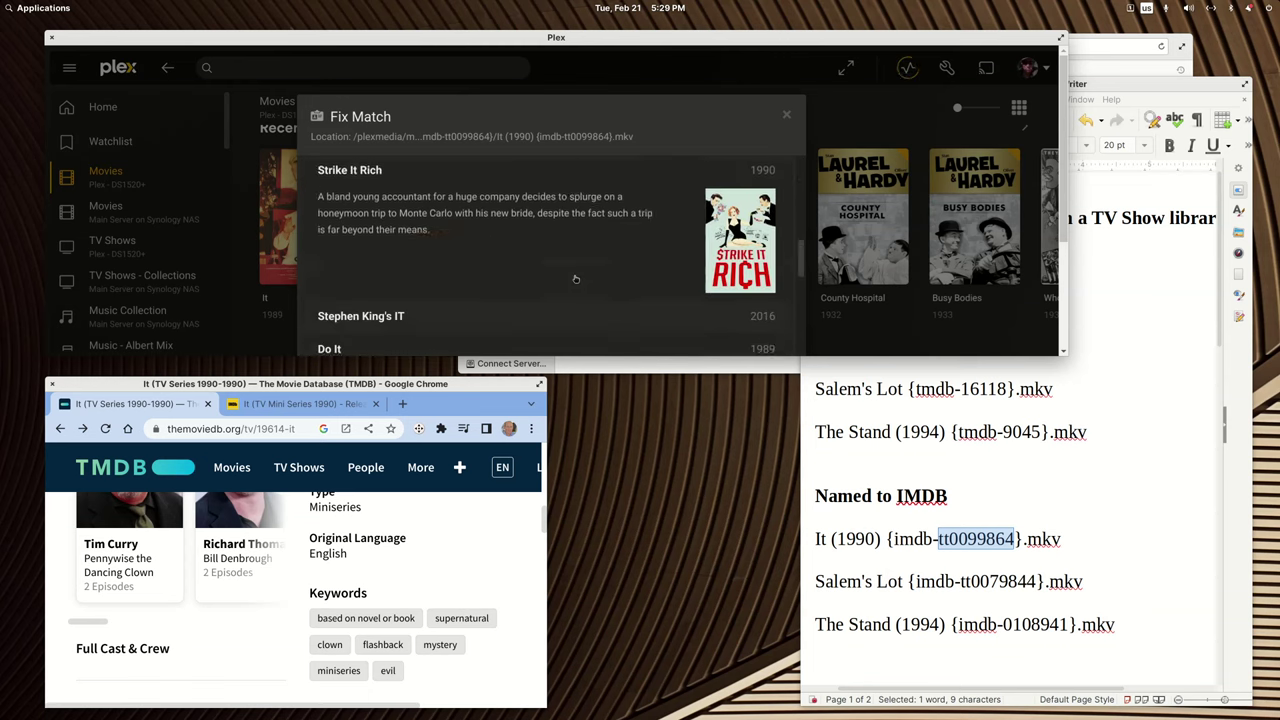
pyautogui.scroll(-3, 575, 279)
pyautogui.scroll(3, 575, 279)
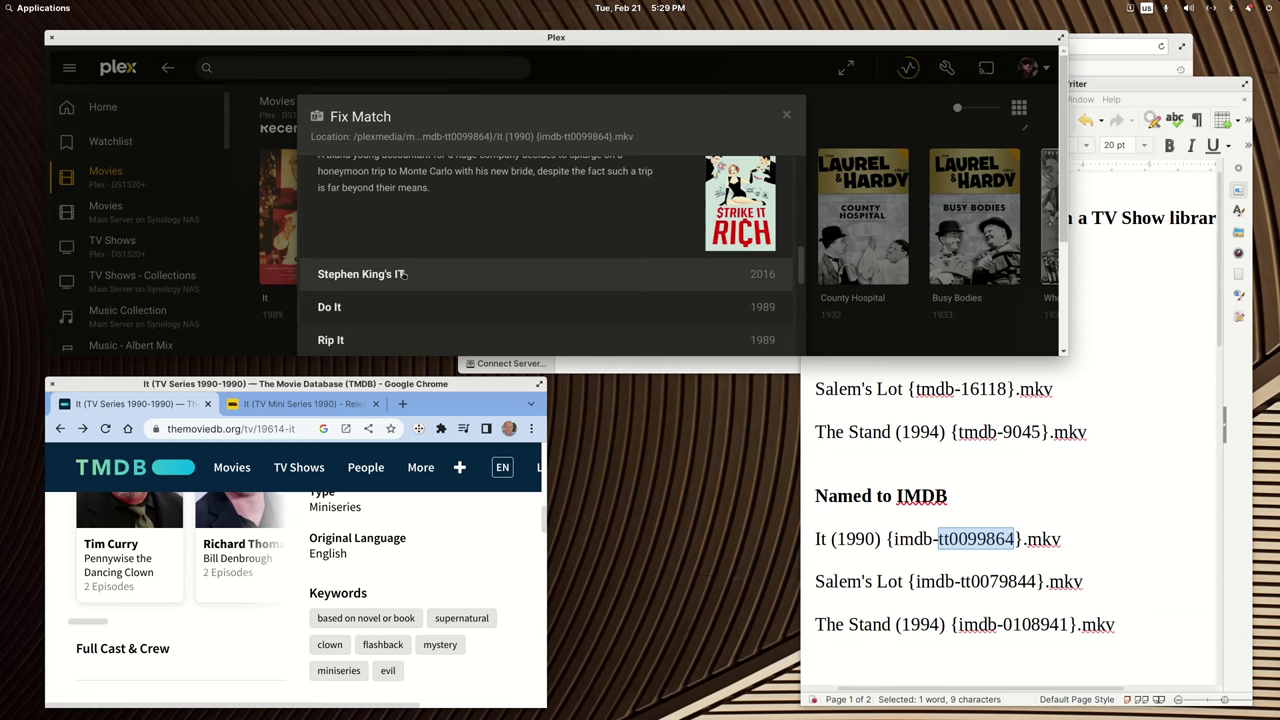
pyautogui.scroll(-5, 716, 276)
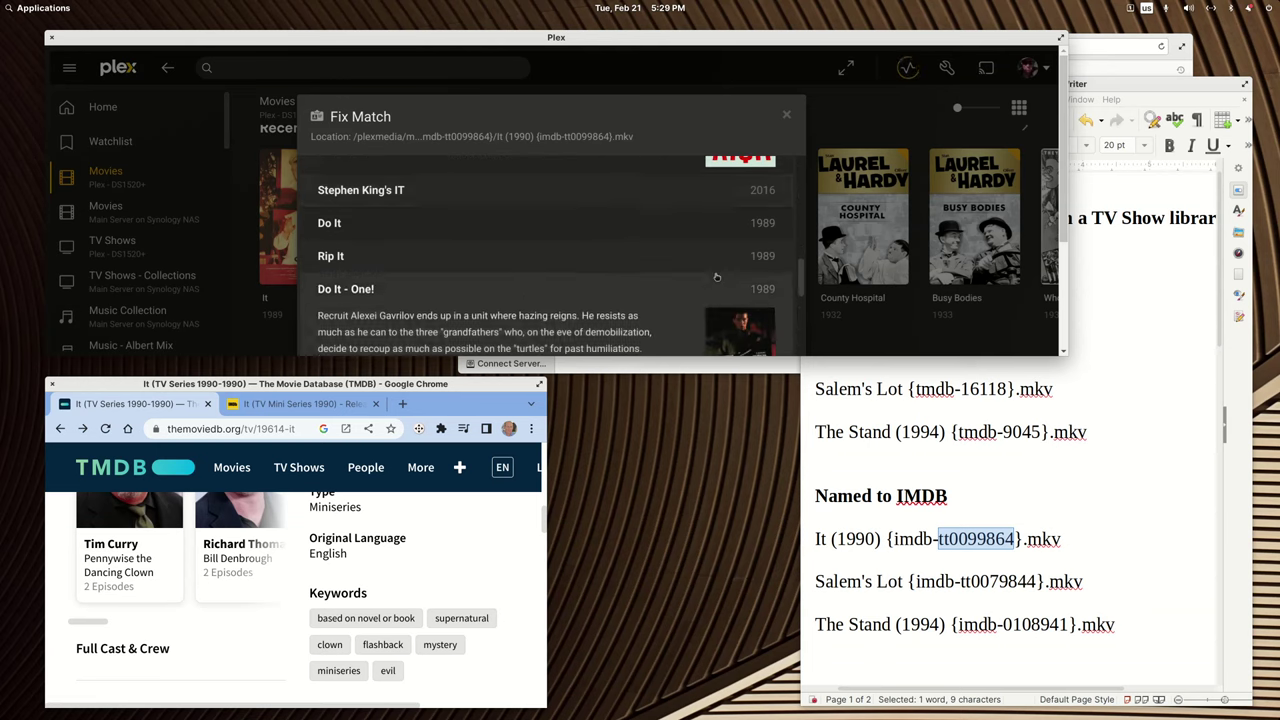
pyautogui.scroll(-5, 716, 276)
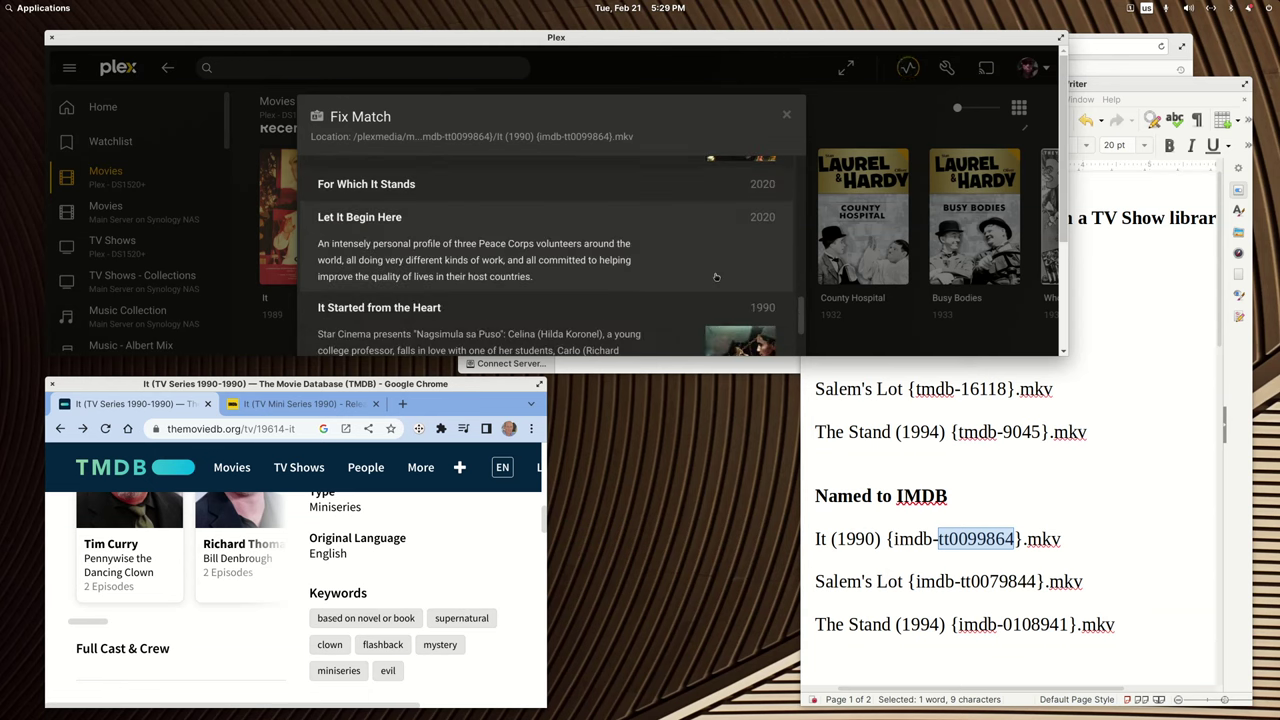
pyautogui.scroll(10, 706, 270)
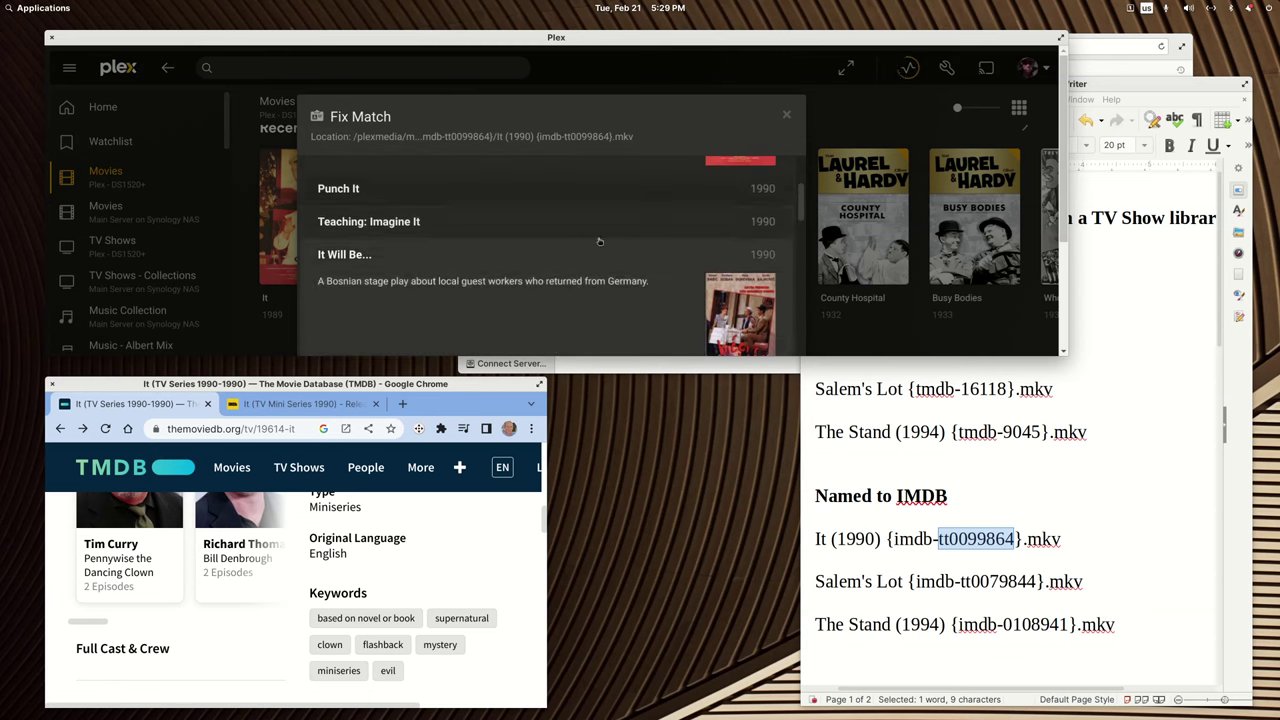
# Search for matches using the IMDb ID tt0099864 as the title, and close Fix Match without choosing a match.
pyautogui.click(345, 168)
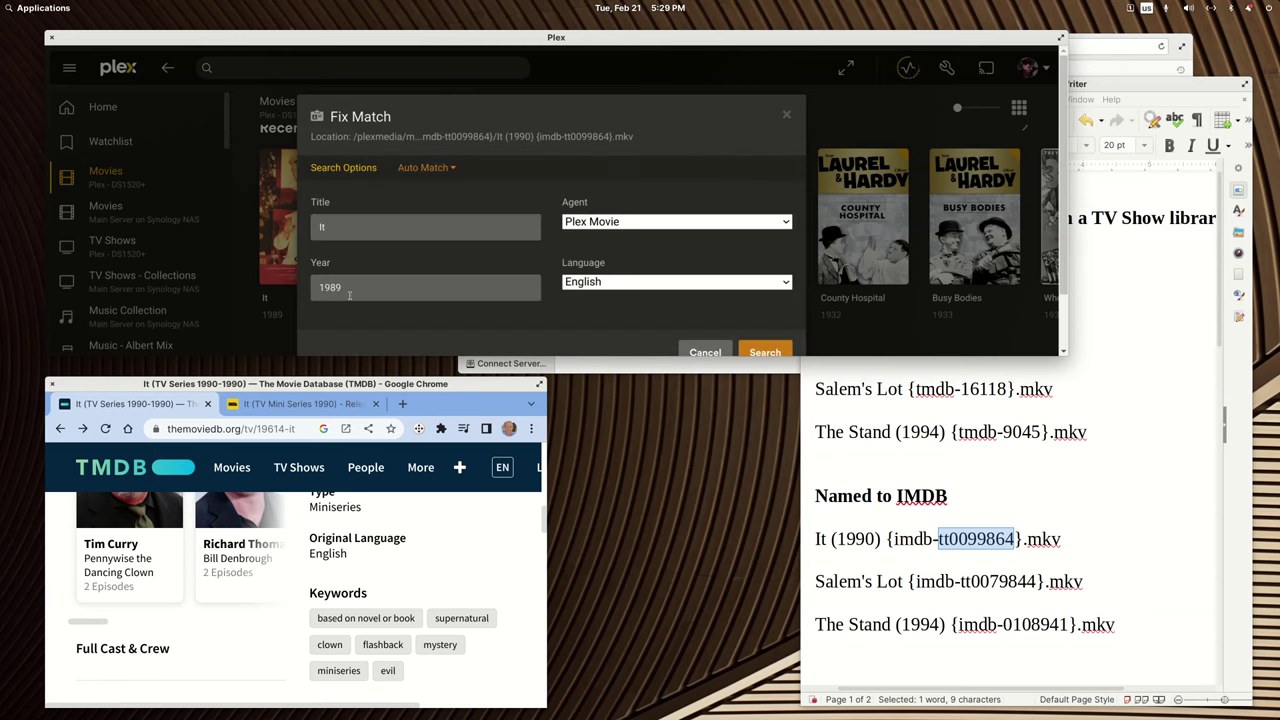
pyautogui.moveTo(356, 228); pyautogui.dragTo(307, 231)
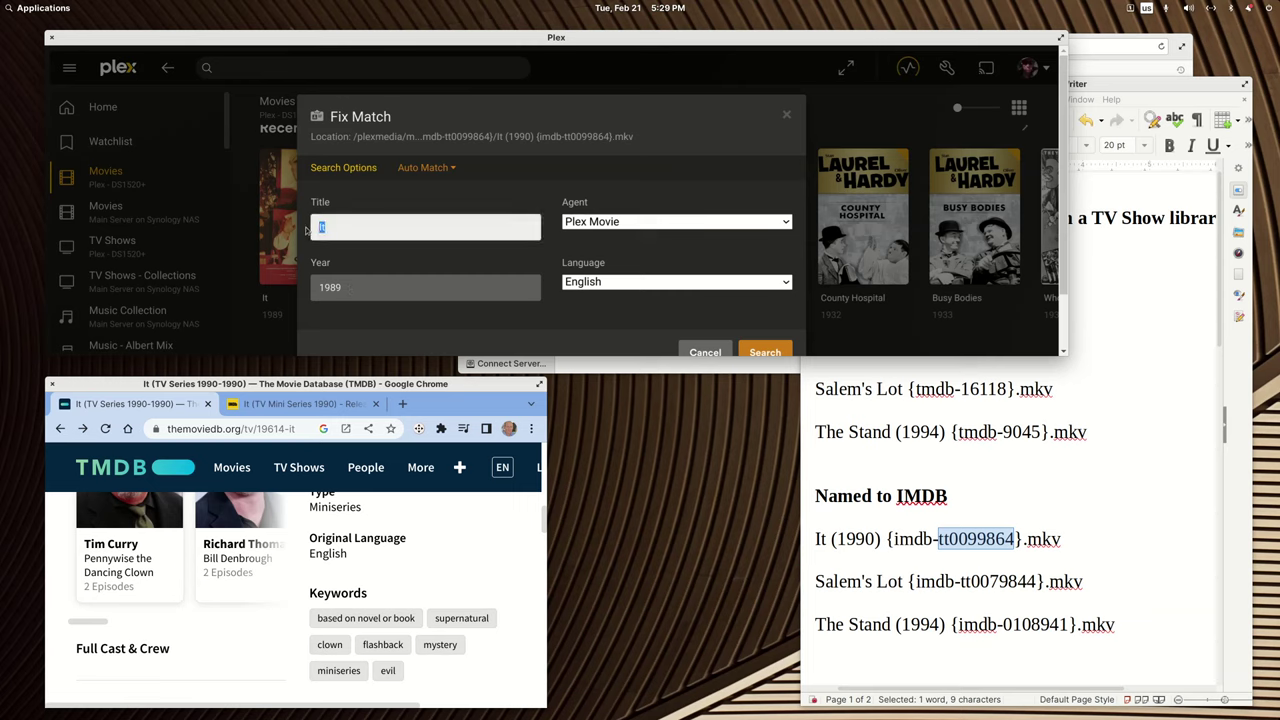
pyautogui.write('tt0099864')
pyautogui.click(752, 350)
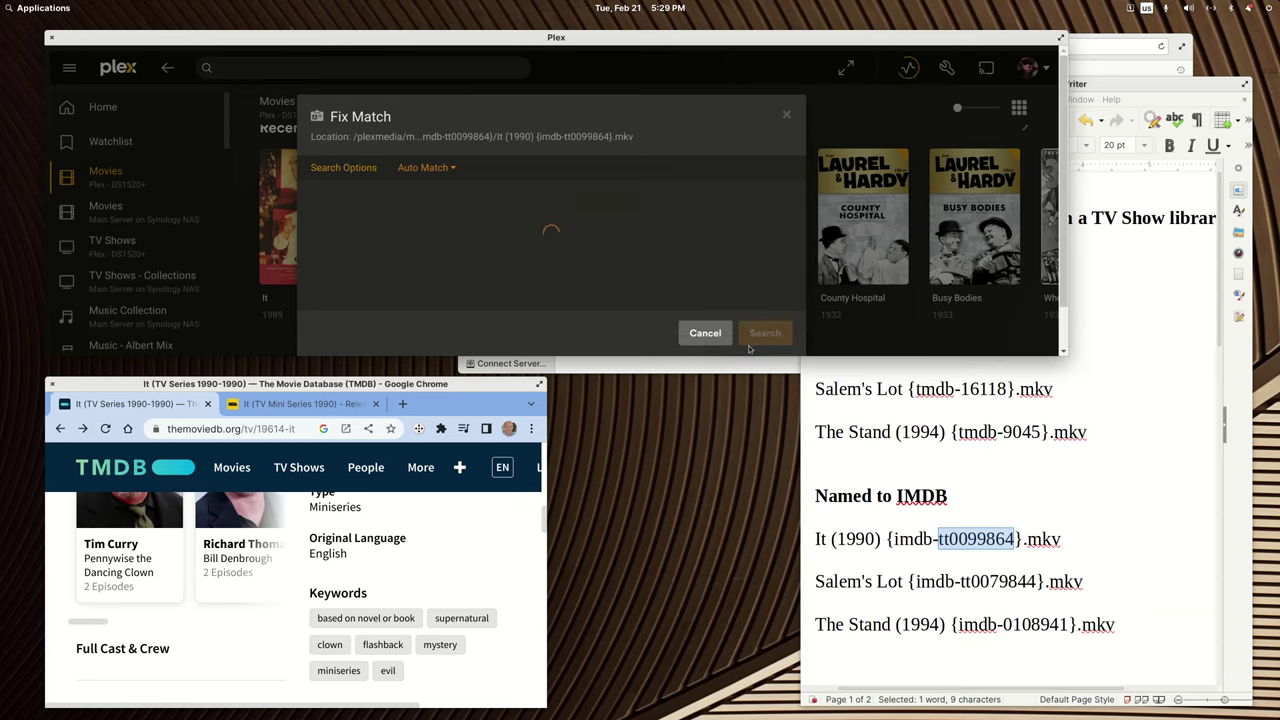
pyautogui.click(324, 167)
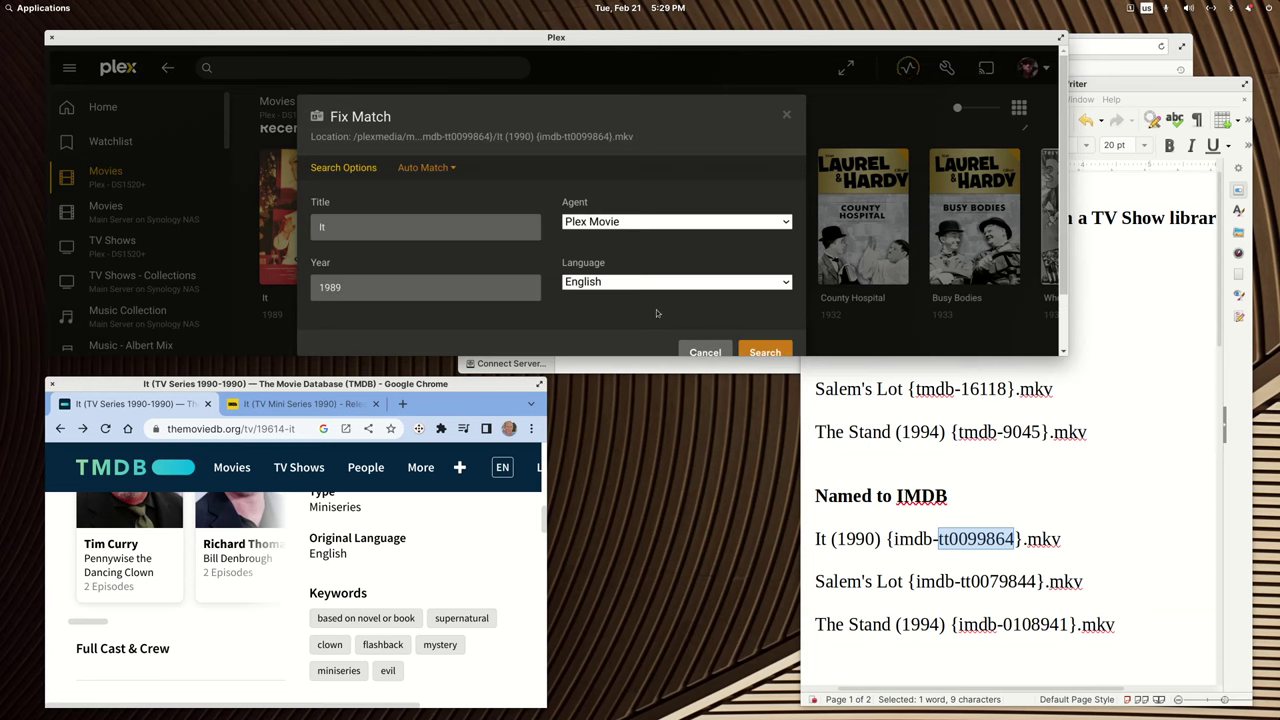
pyautogui.click(700, 352)
pyautogui.click(701, 338)
# Switch to the file manager and permanently delete the three IMDb-named folders from 1 - Test Sort Folder.
pyautogui.click(1080, 45)
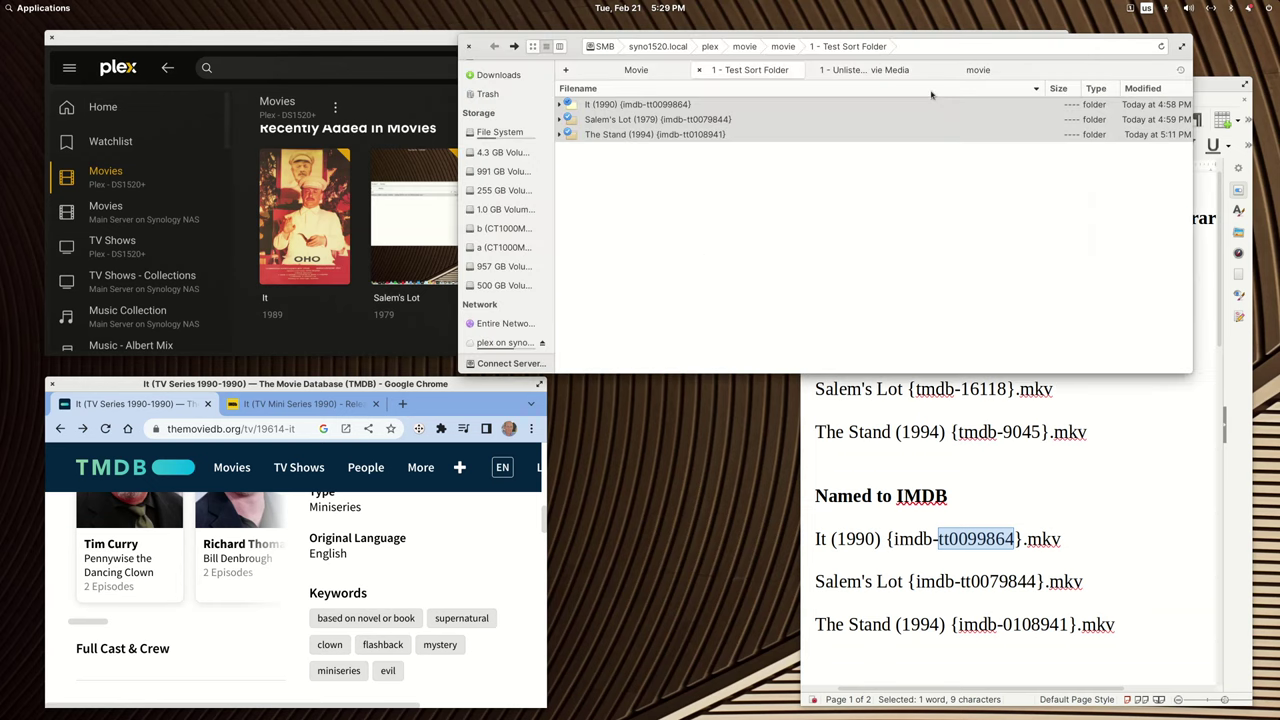
pyautogui.rightClick(703, 138)
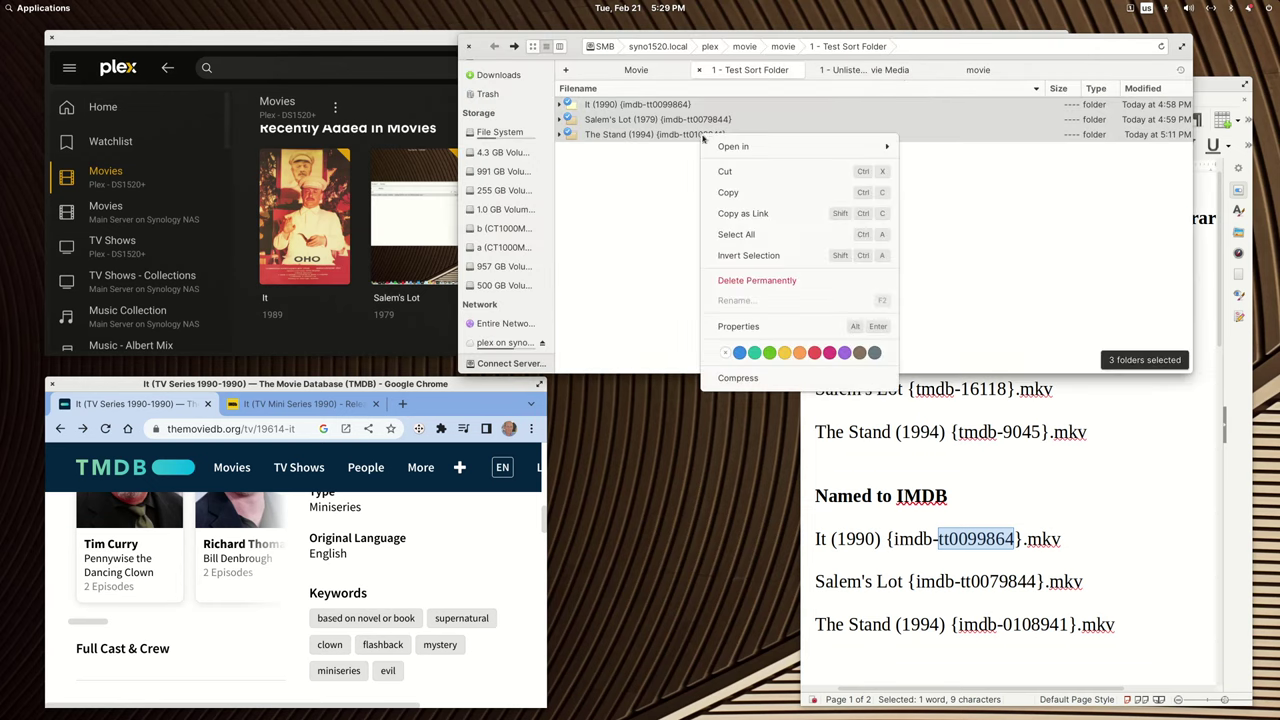
pyautogui.click(655, 200)
pyautogui.hotkey('shift', 'Delete')
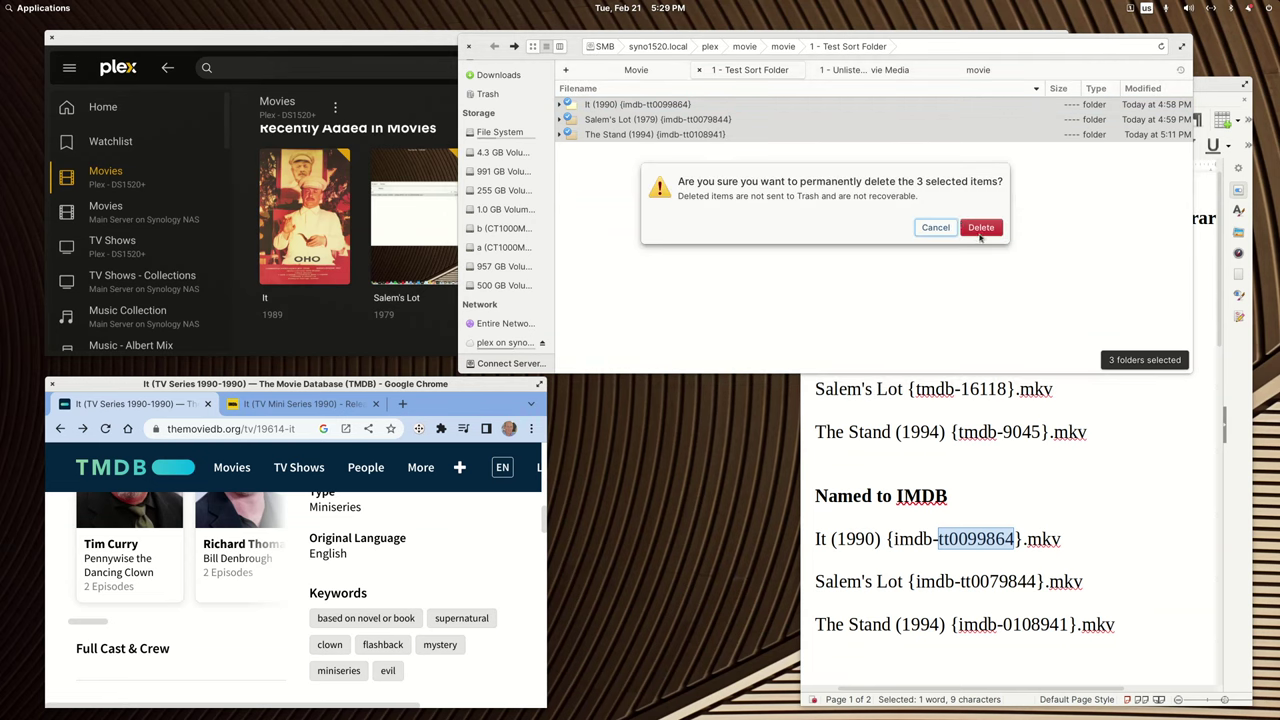
pyautogui.click(979, 230)
# Switch to Plex, scan the Movies library files on Plex - DS1520+ again and check whether the It (1989) entry still opens.
pyautogui.click(421, 39)
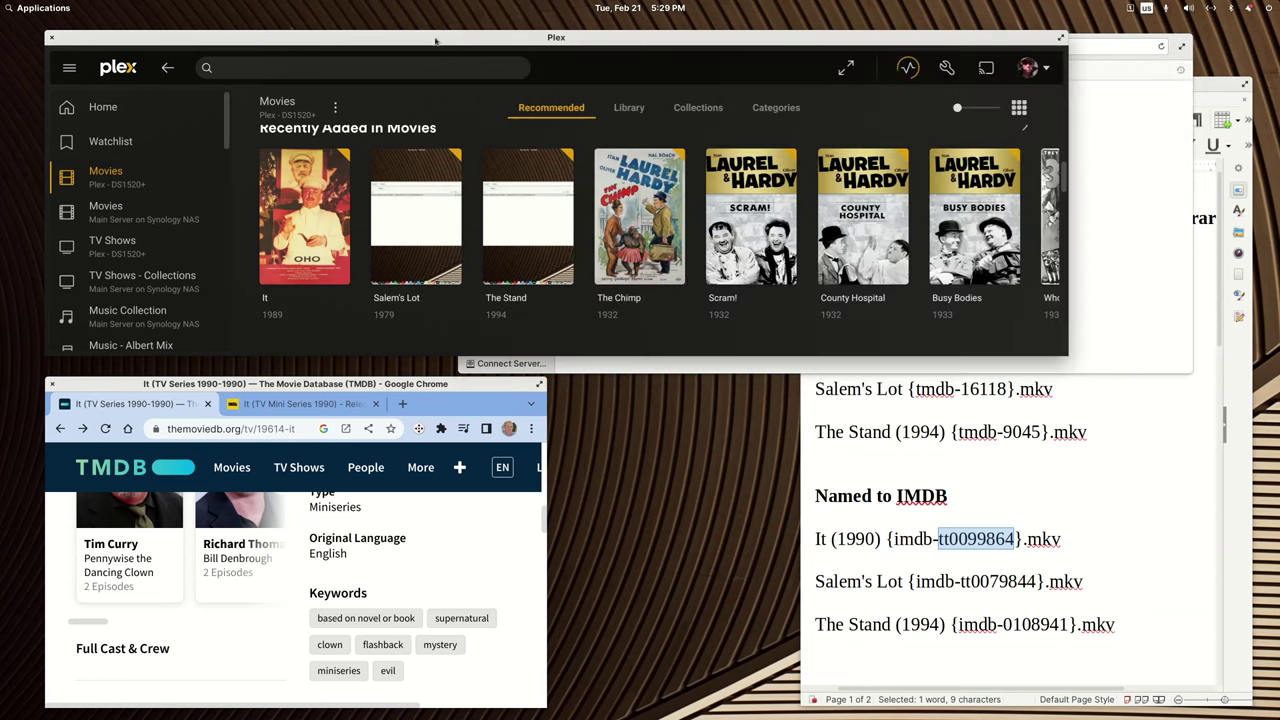
pyautogui.click(335, 108)
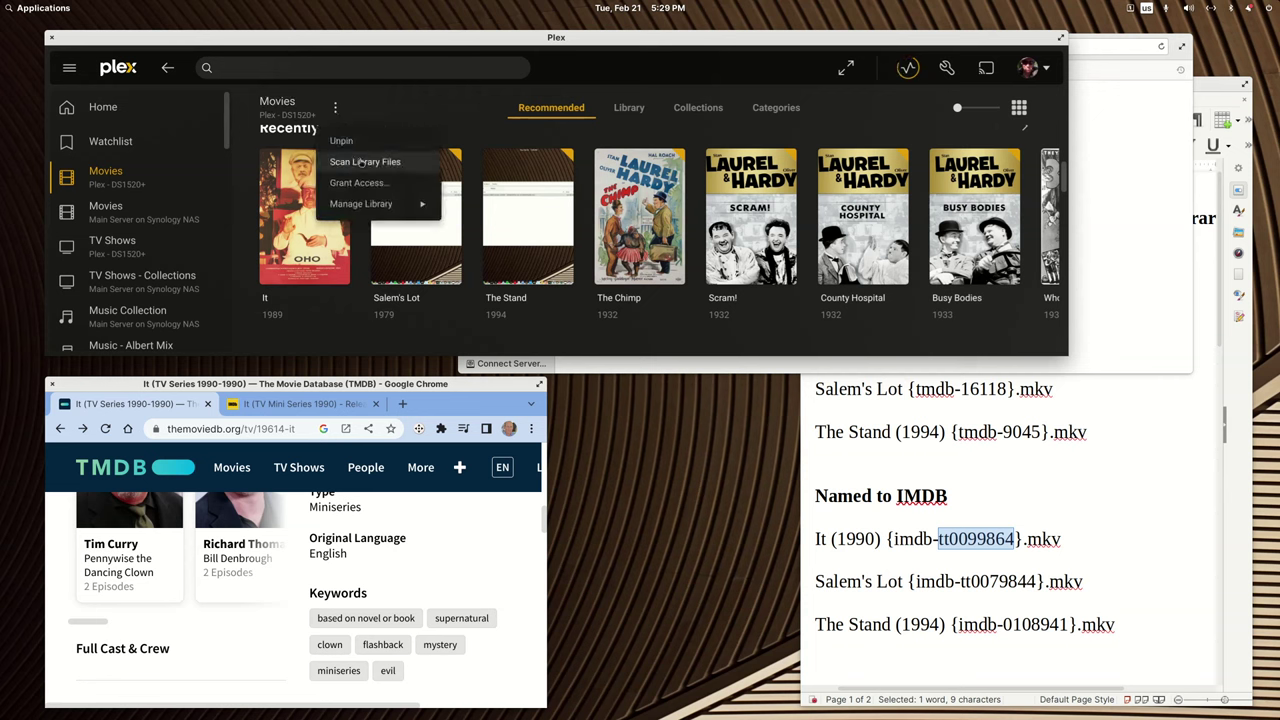
pyautogui.click(361, 158)
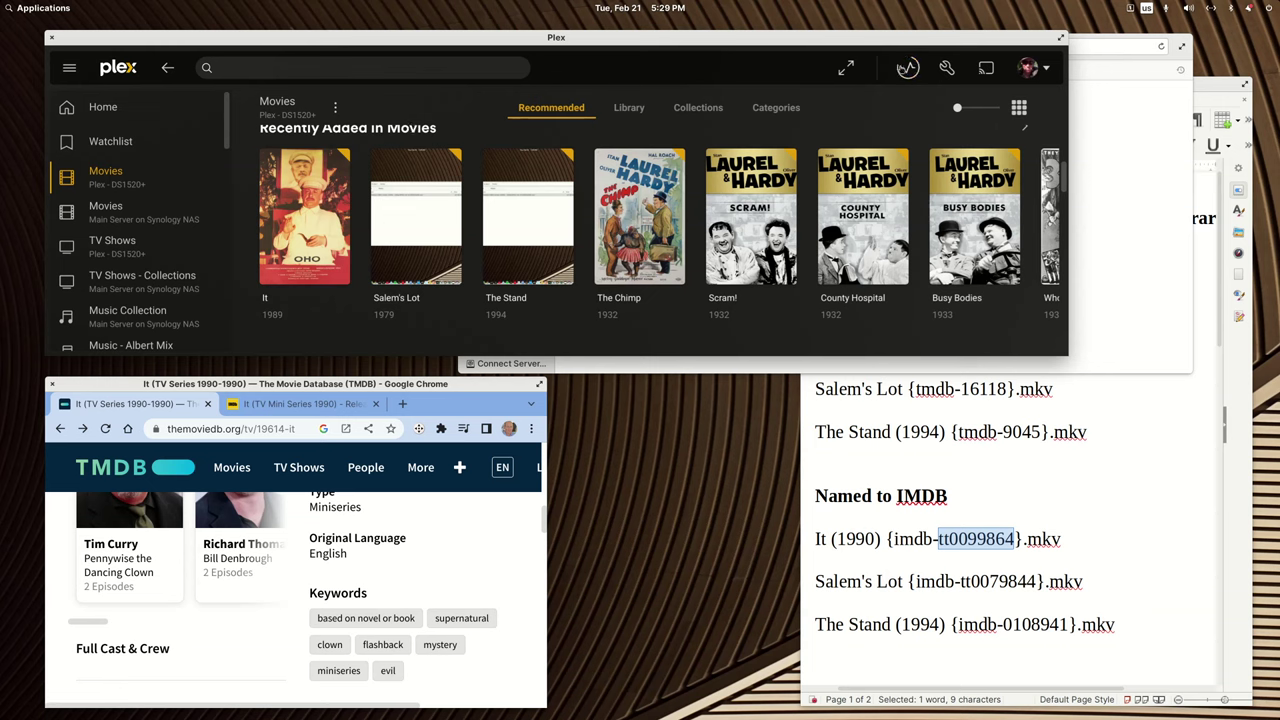
pyautogui.click(907, 67)
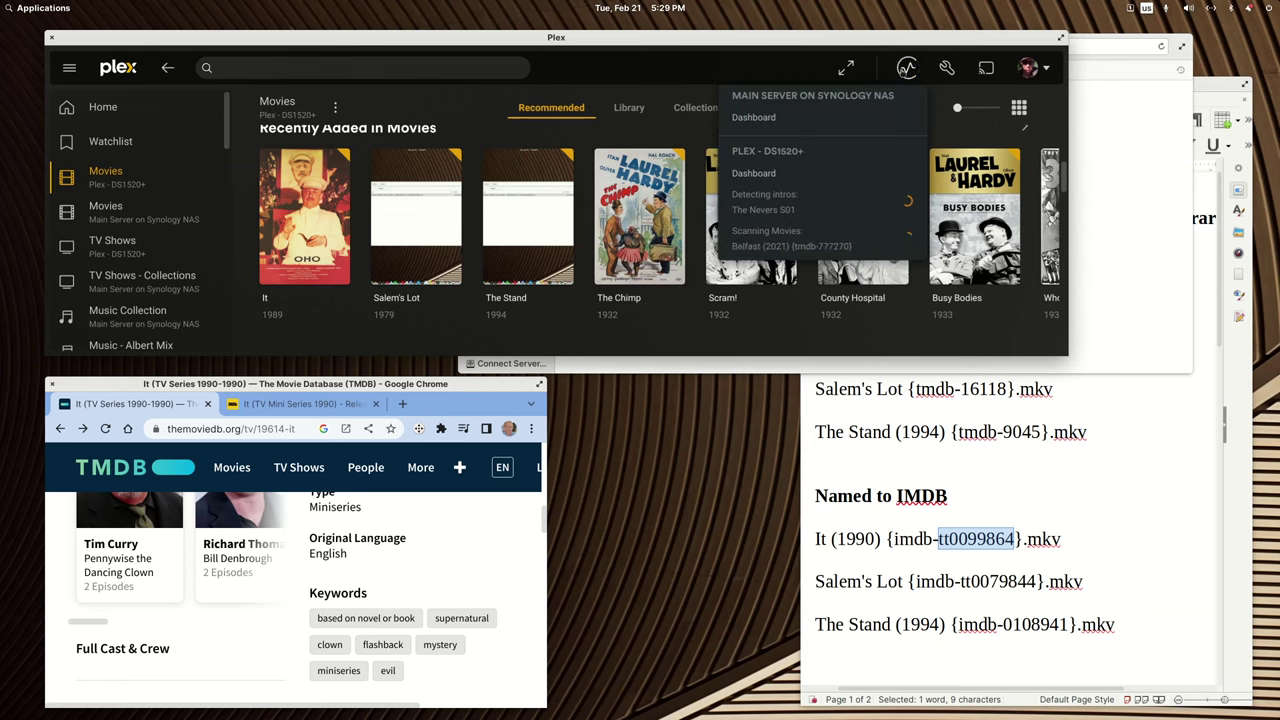
pyautogui.press('Escape')
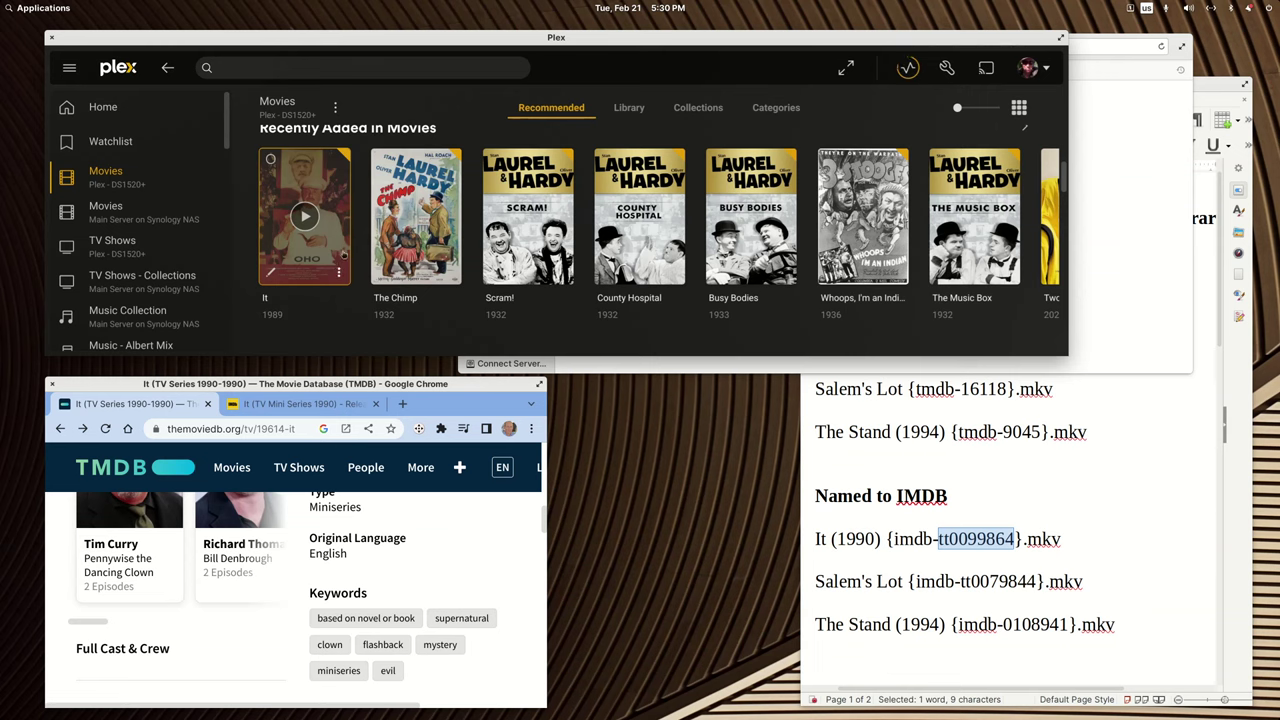
pyautogui.click(343, 252)
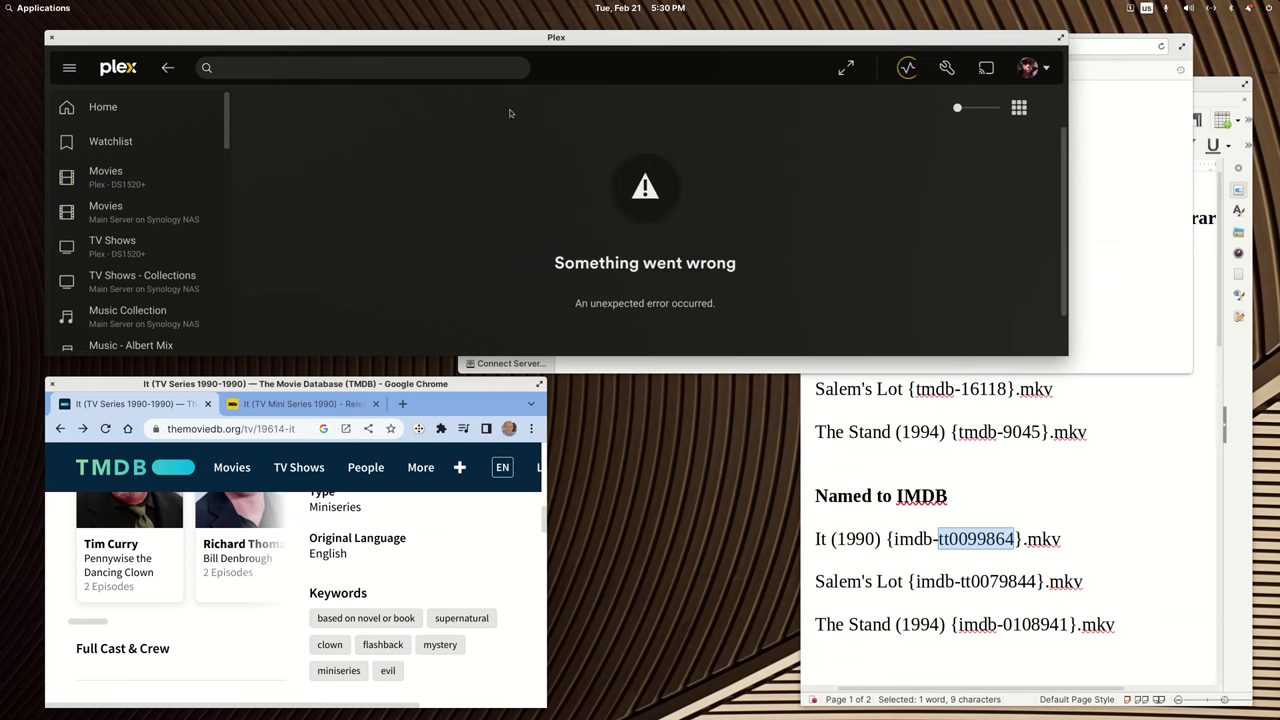
pyautogui.hotkey('alt', 'Left')
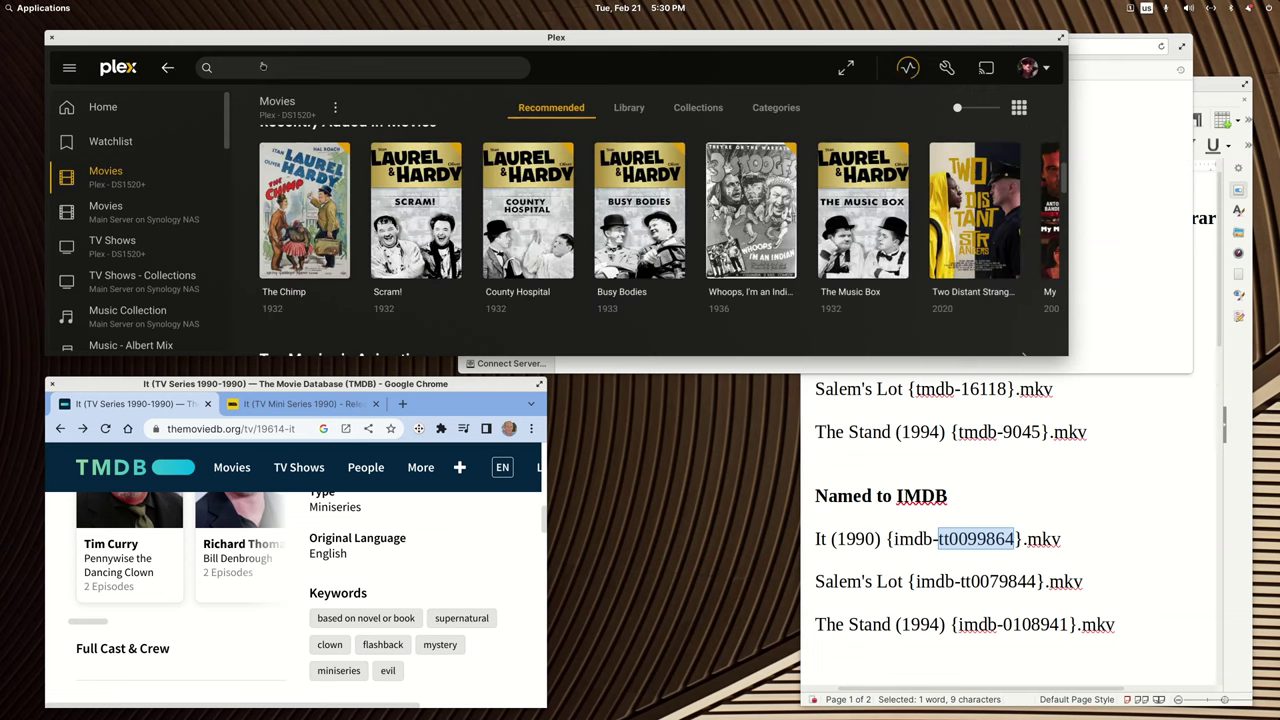
# Switch to the file manager and copy the three TMDB-named folders from Movie into 1 - Test Sort Folder.
pyautogui.click(1107, 38)
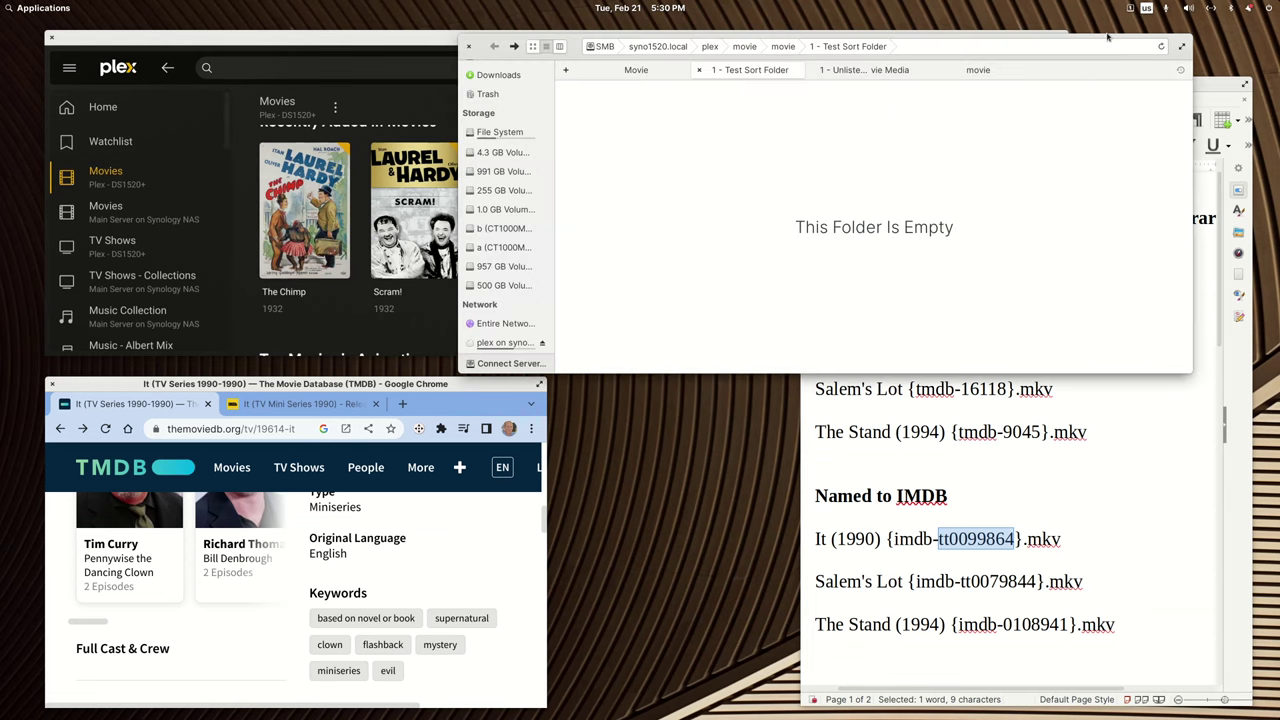
pyautogui.click(648, 74)
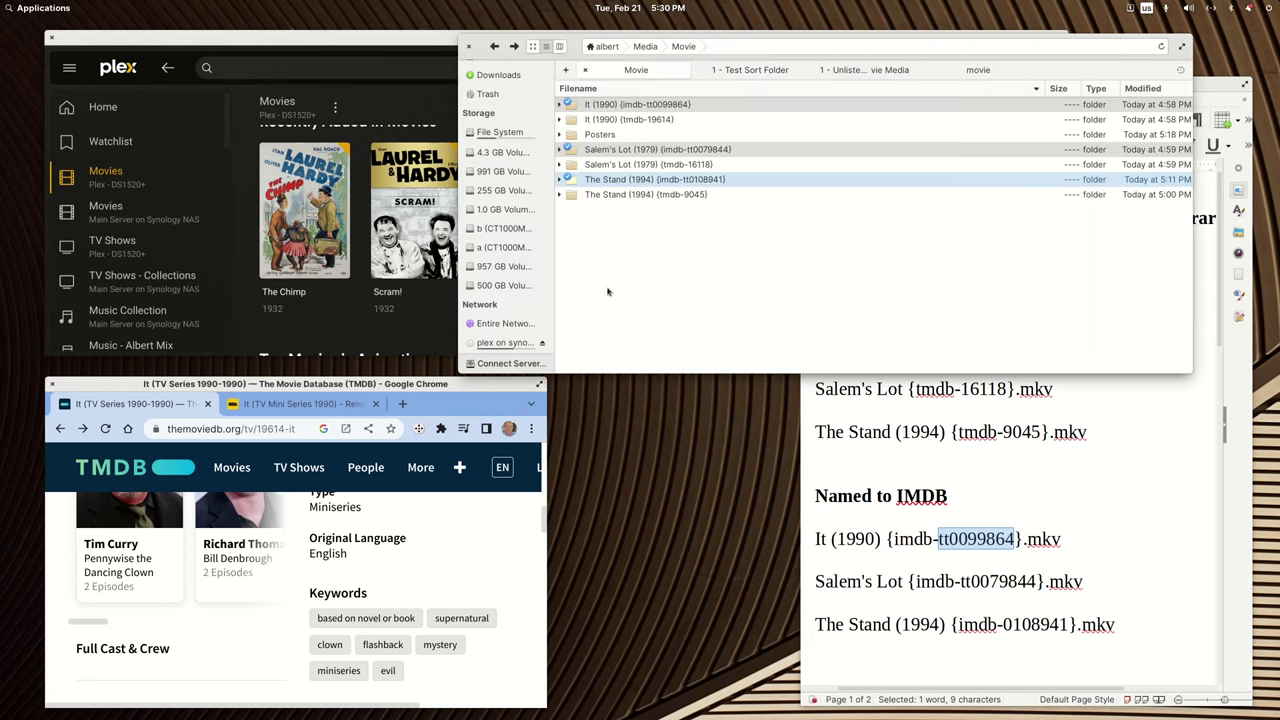
pyautogui.click(636, 119)
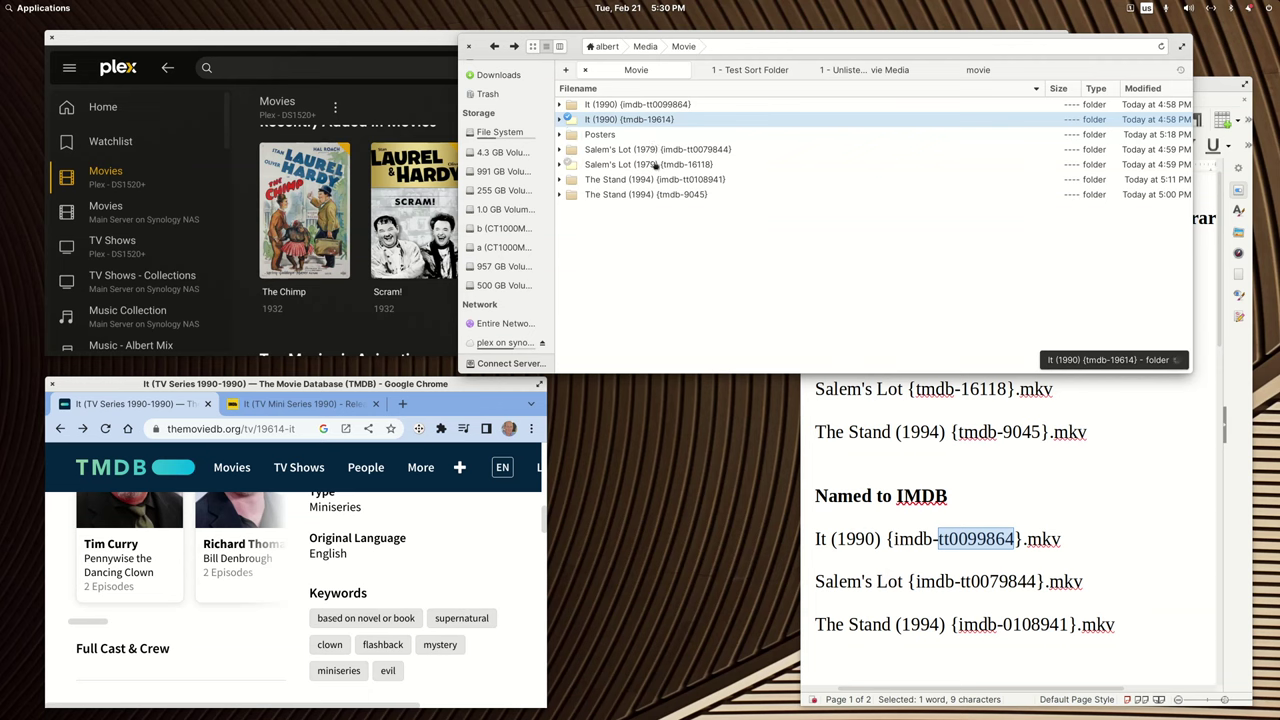
pyautogui.keyDown('ctrl'); pyautogui.click(657, 164); pyautogui.keyUp('ctrl')
pyautogui.keyDown('ctrl'); pyautogui.click(659, 195); pyautogui.keyUp('ctrl')
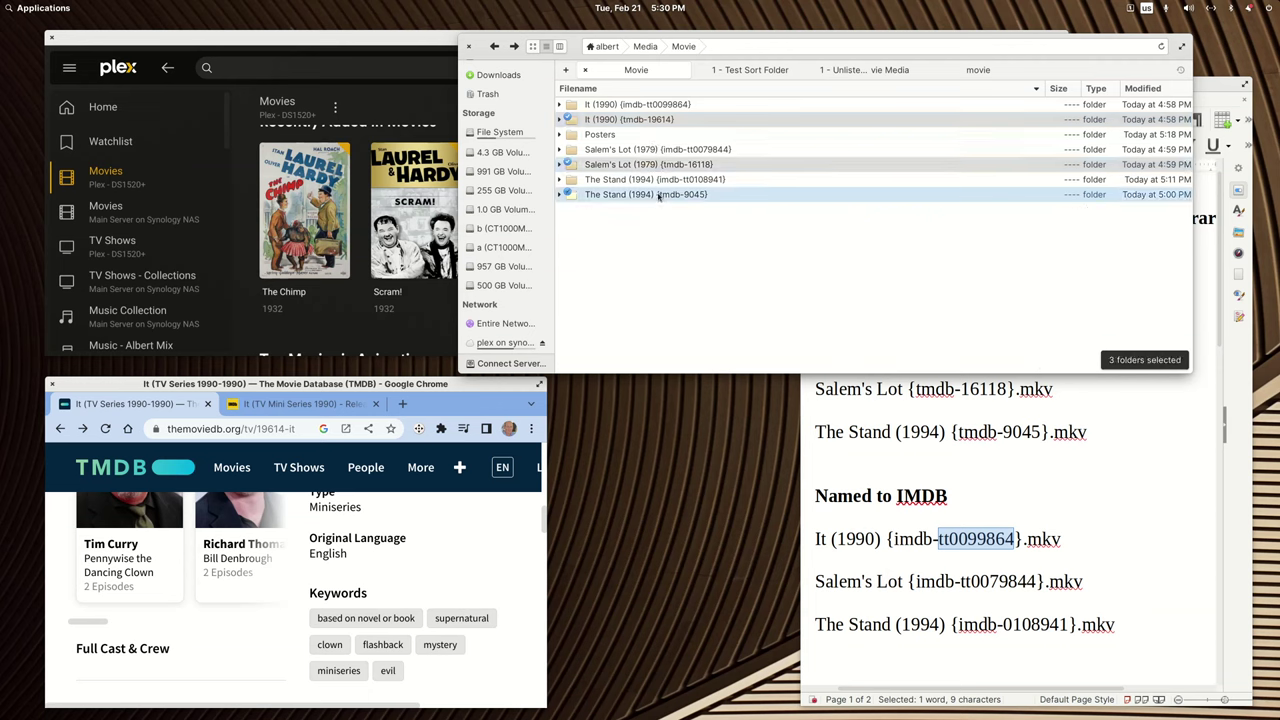
pyautogui.rightClick(659, 196)
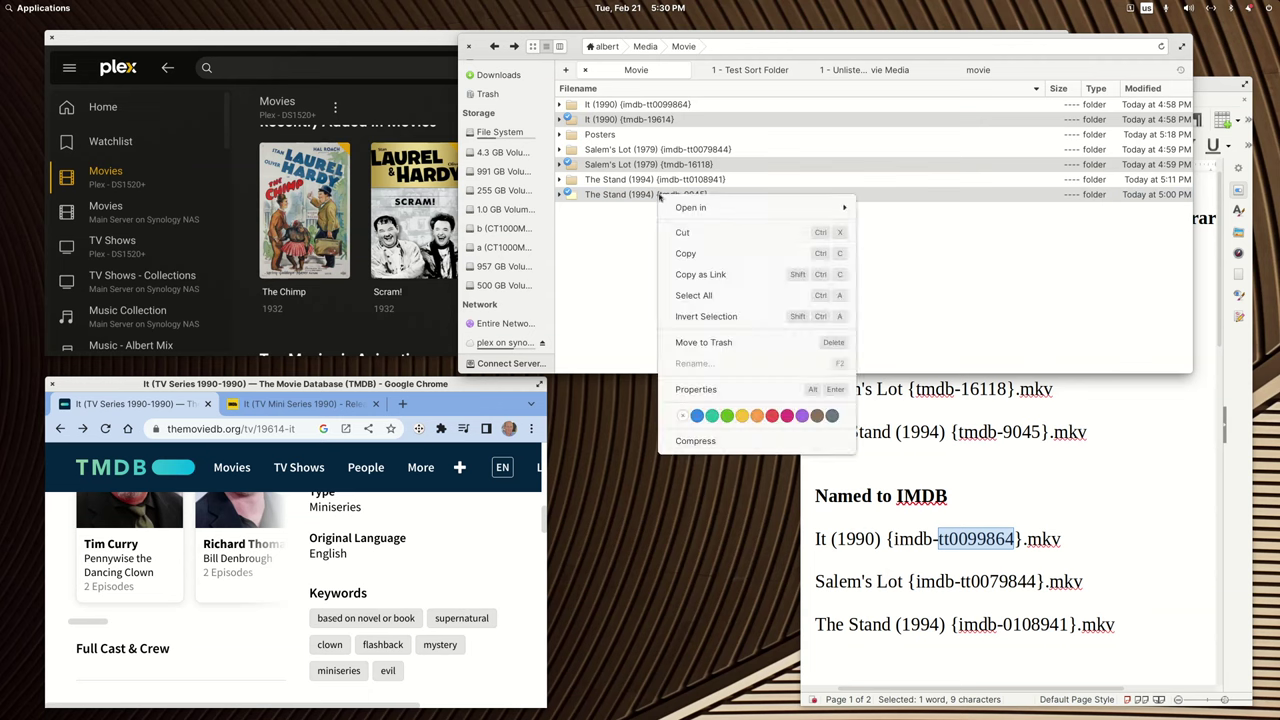
pyautogui.click(690, 255)
pyautogui.click(897, 72)
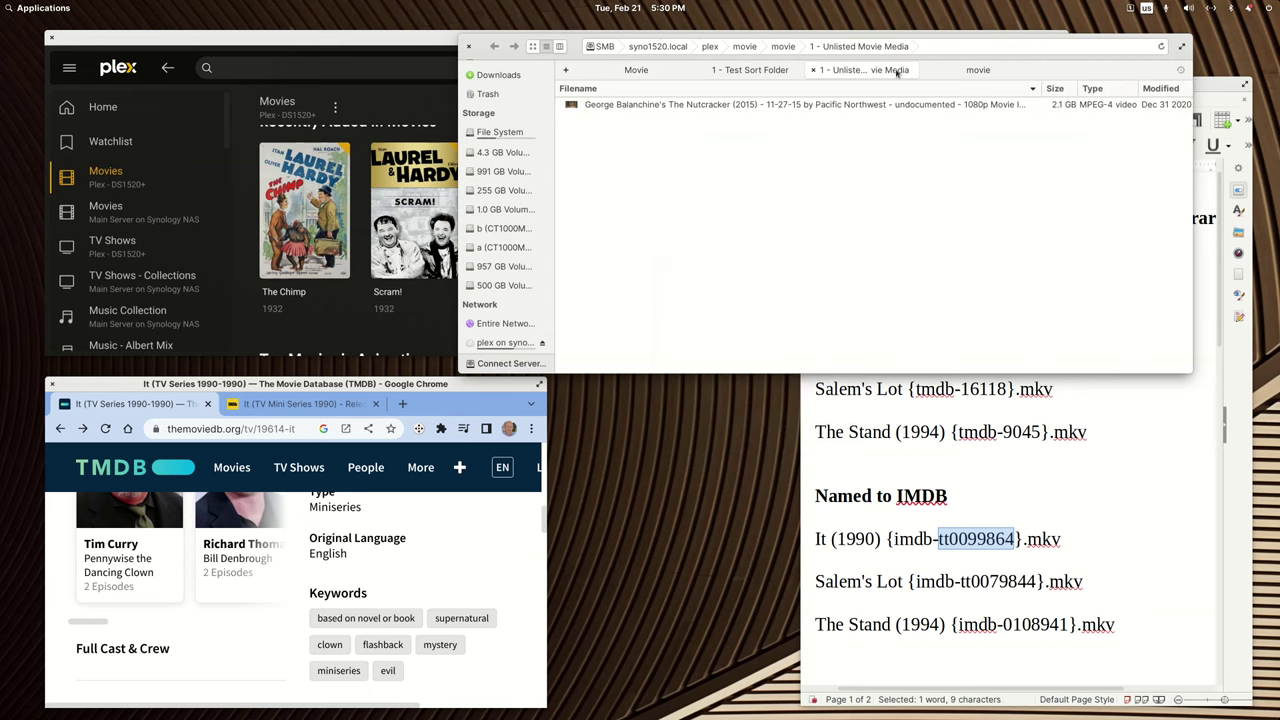
pyautogui.click(750, 70)
pyautogui.rightClick(748, 136)
pyautogui.click(772, 169)
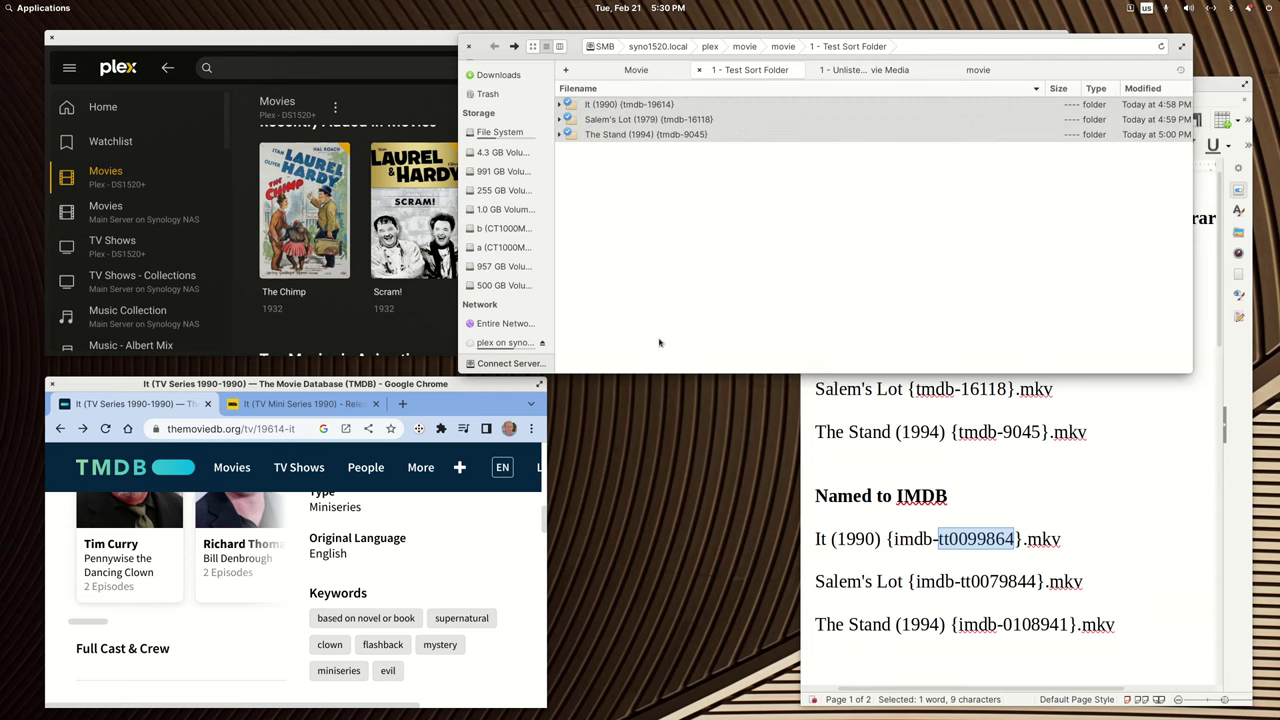
# Switch to Plex and scan the library files of Movies on Plex - DS1520+ for the TMDB-named folders.
pyautogui.click(408, 51)
pyautogui.click(335, 108)
pyautogui.click(357, 160)
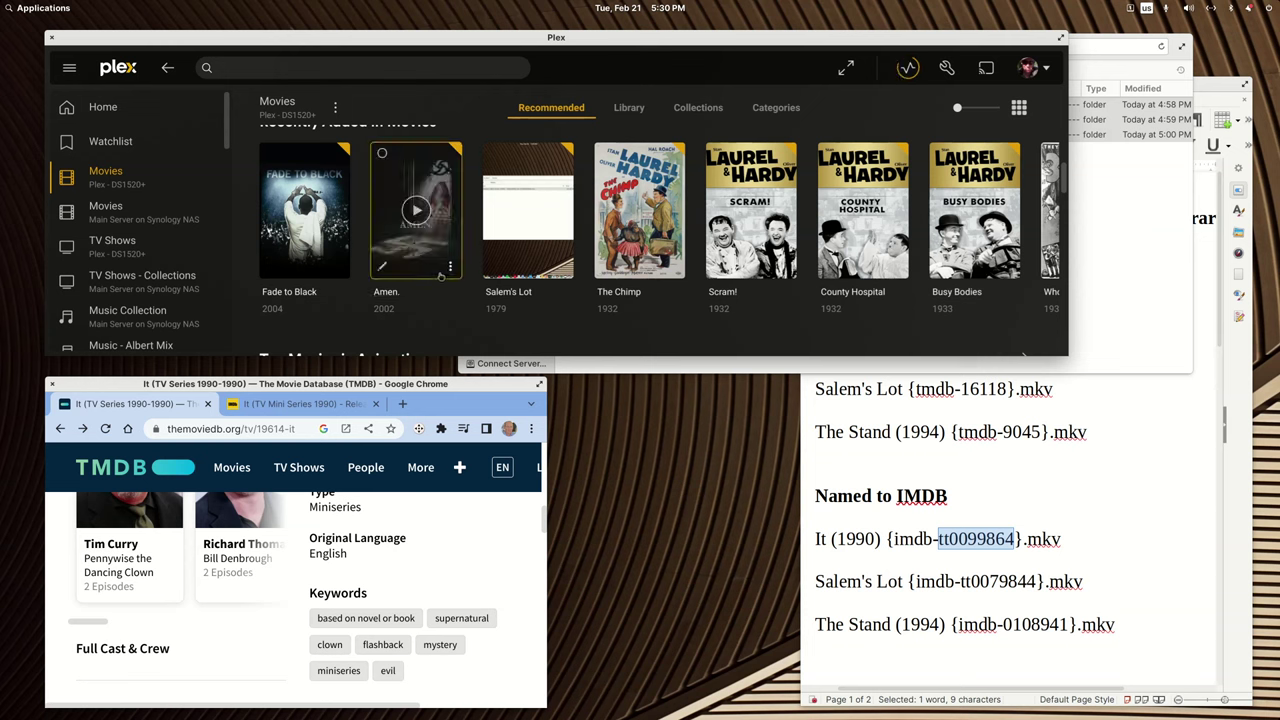
# Unmatch the wrongly matched Fade to Black and Amen. entries among the recently added movies.
pyautogui.moveTo(340, 268)
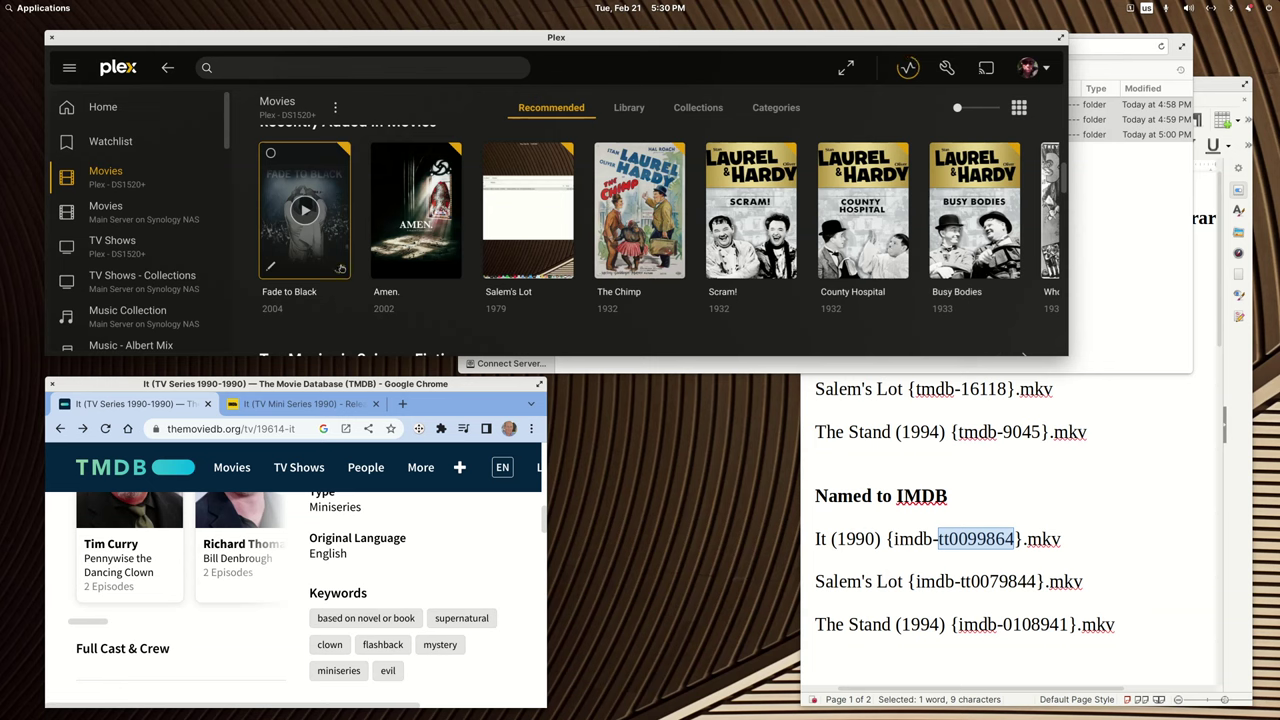
pyautogui.click(341, 268)
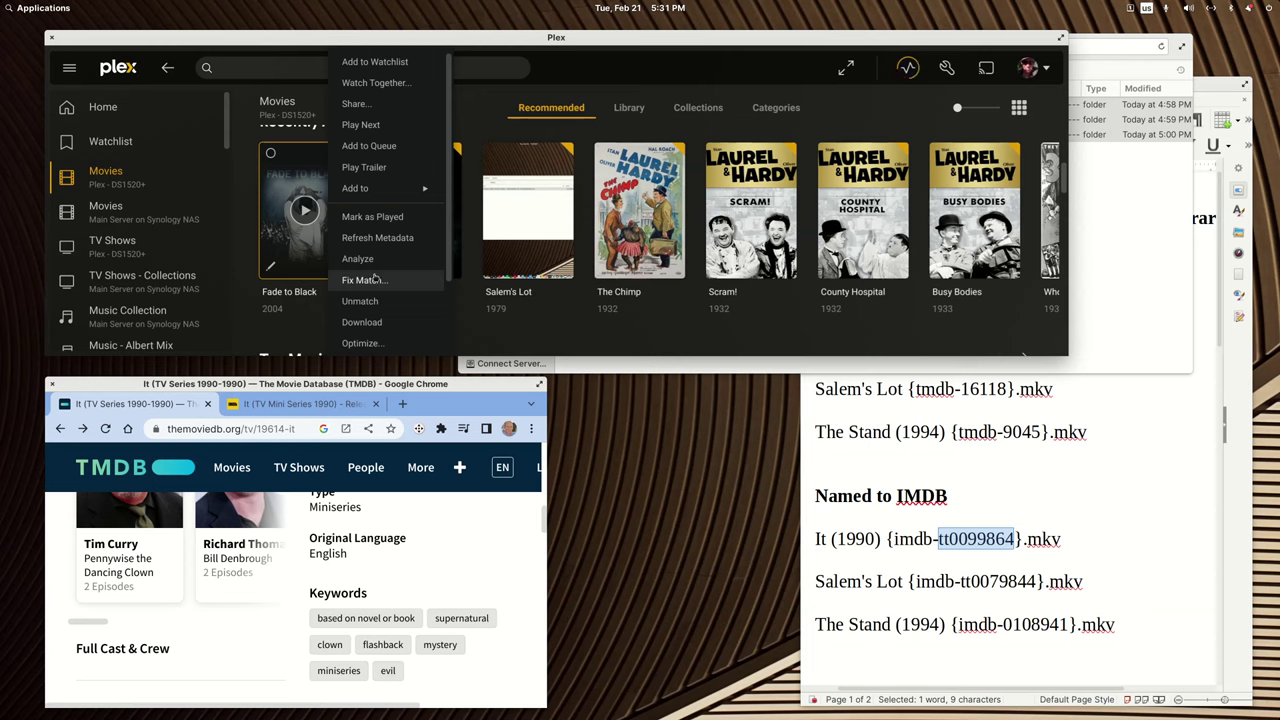
pyautogui.click(360, 301)
pyautogui.click(451, 267)
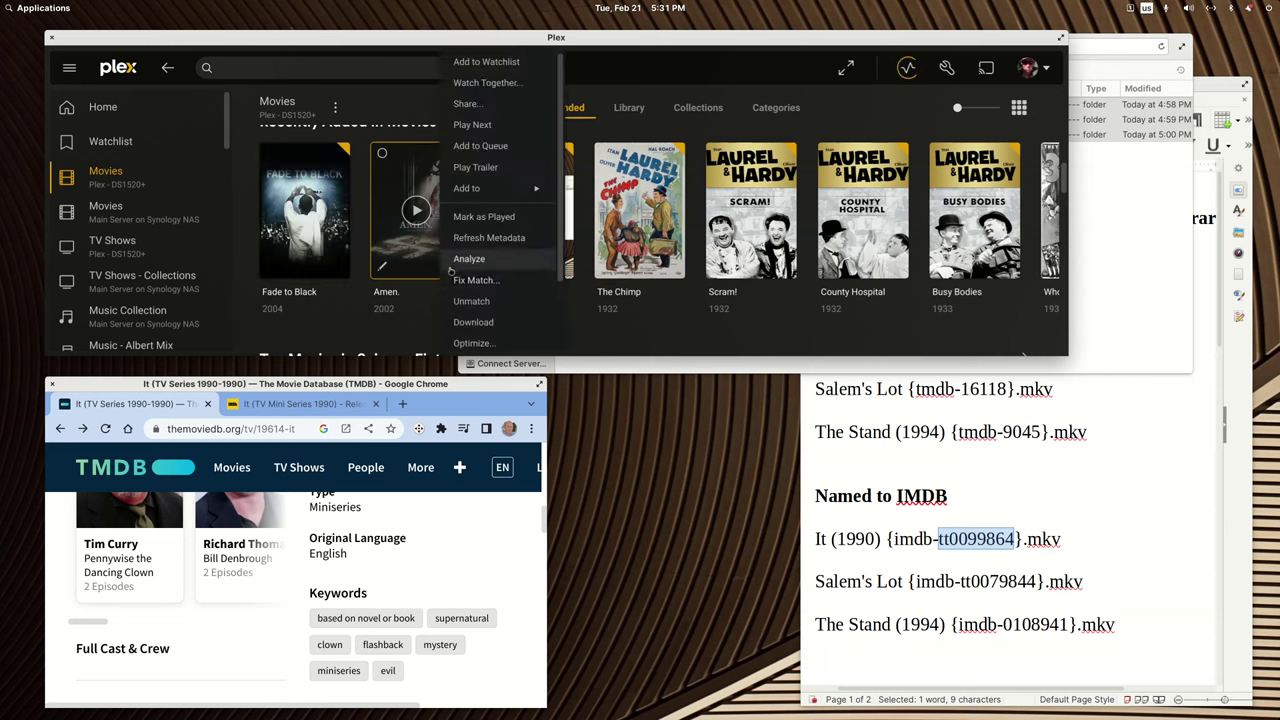
pyautogui.click(474, 305)
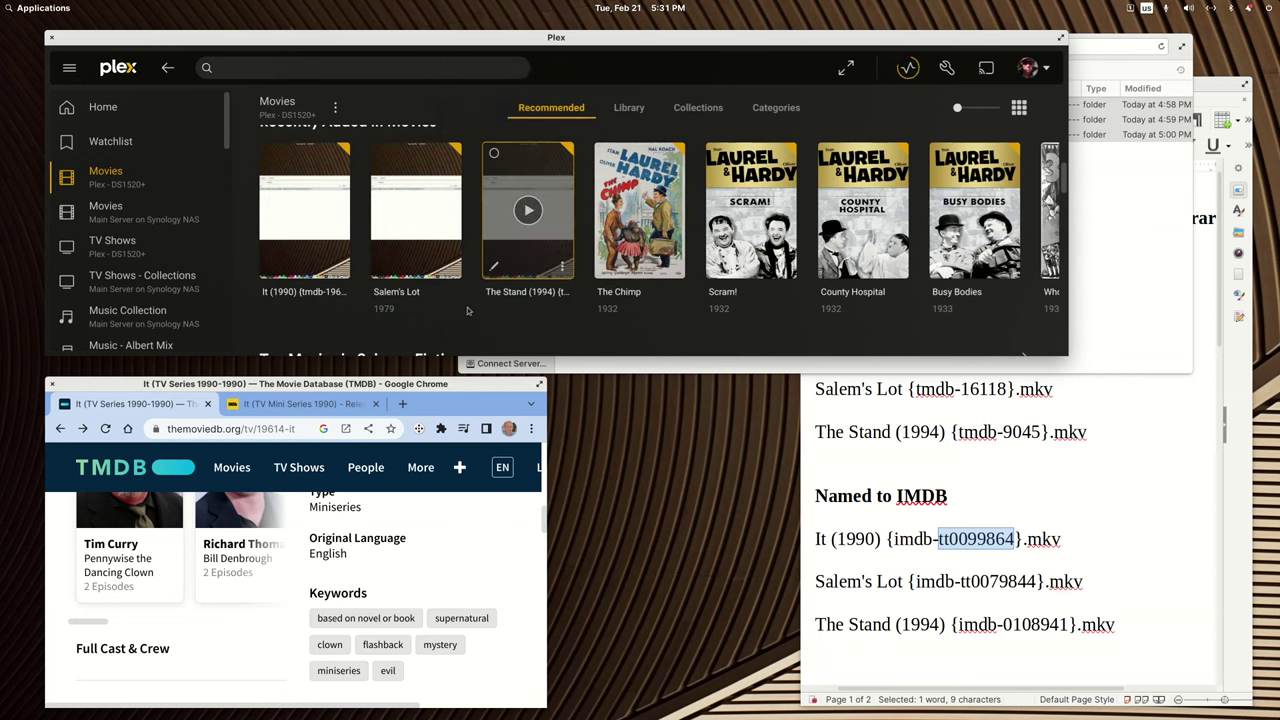
# Switch to Chrome, maximize the window and look at the IMDb and TMDB pages for the mini-series It.
pyautogui.moveTo(344, 276)
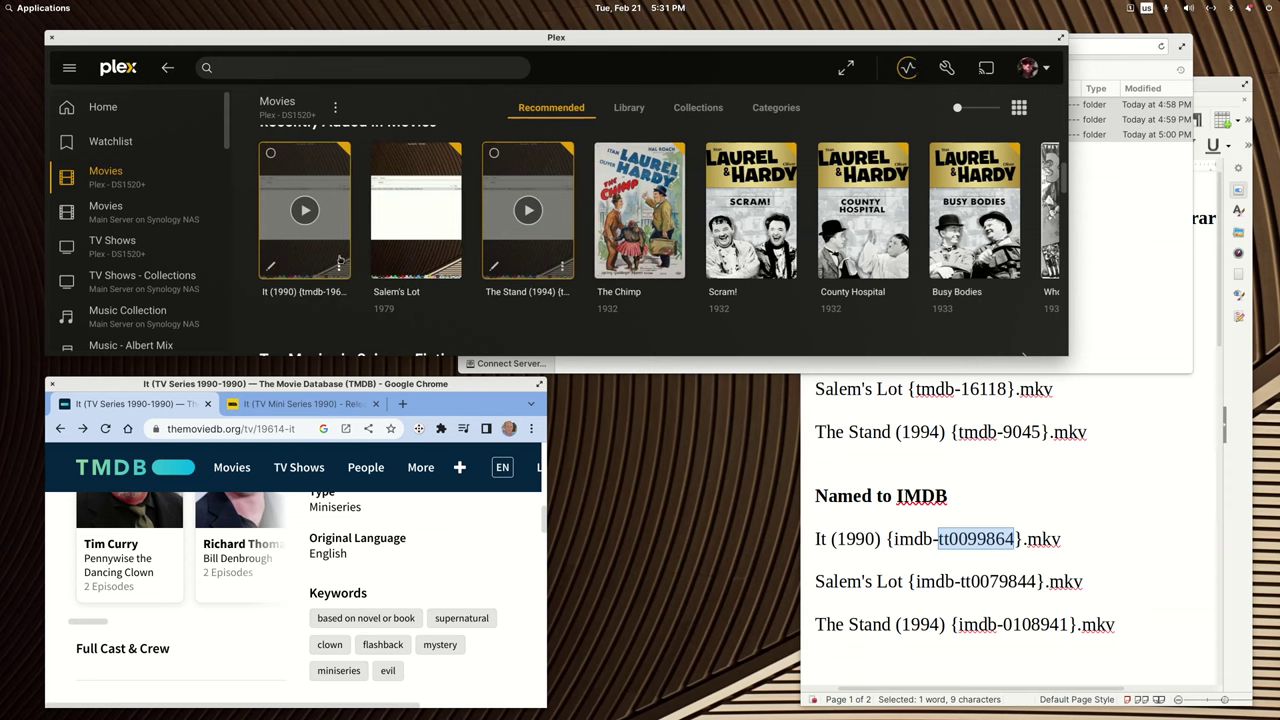
pyautogui.doubleClick(394, 384)
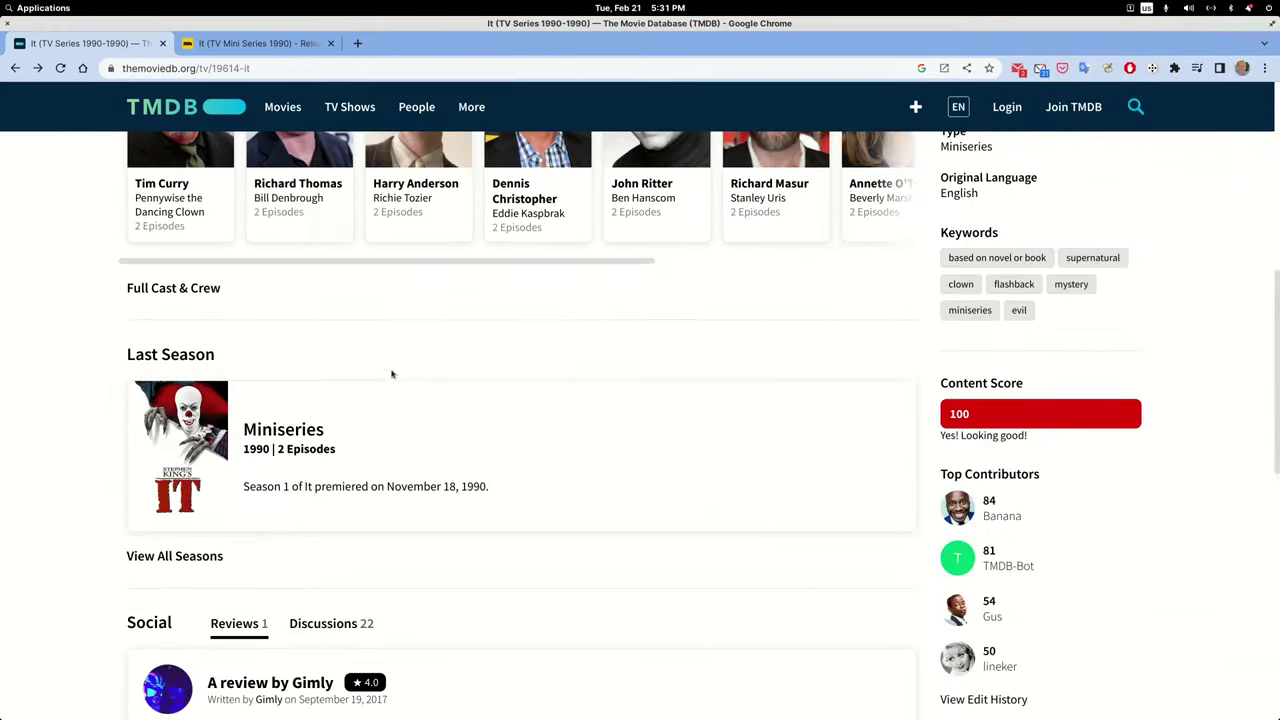
pyautogui.click(252, 44)
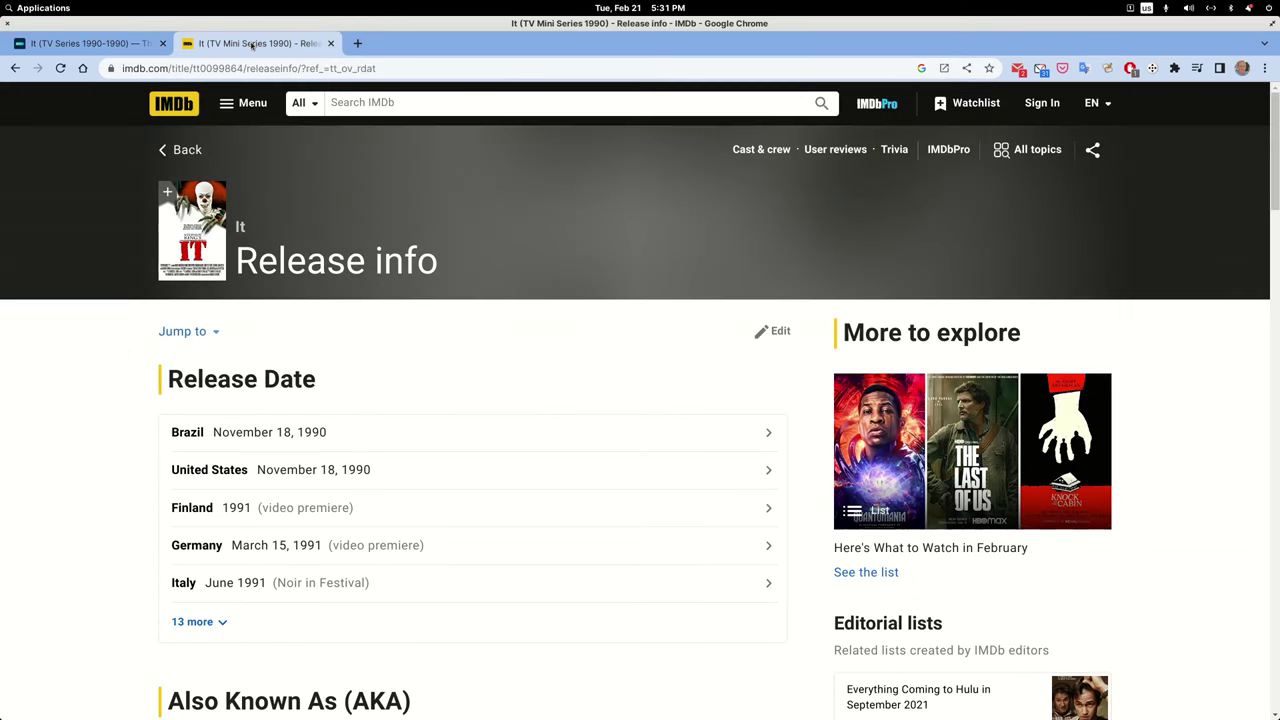
pyautogui.click(118, 45)
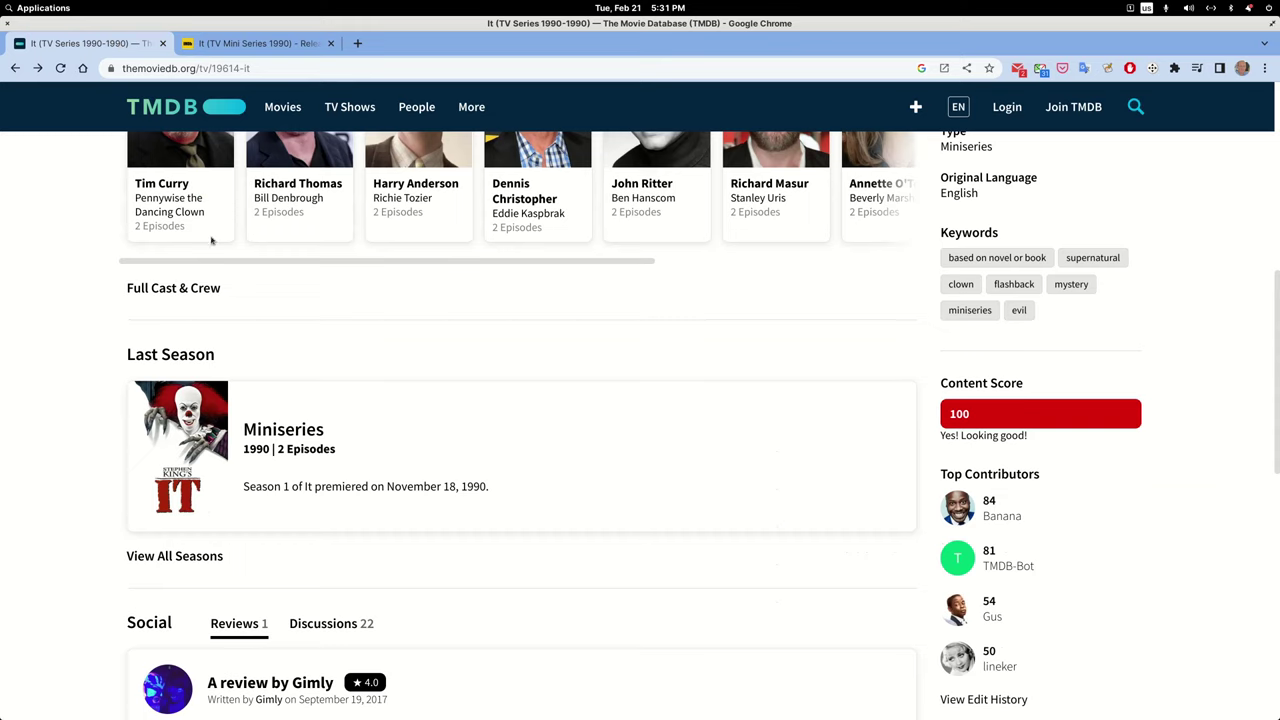
# Search TMDB for "it" from its home page and compare the Movies results with the TV Shows results.
pyautogui.scroll(4, 211, 247)
pyautogui.click(167, 107)
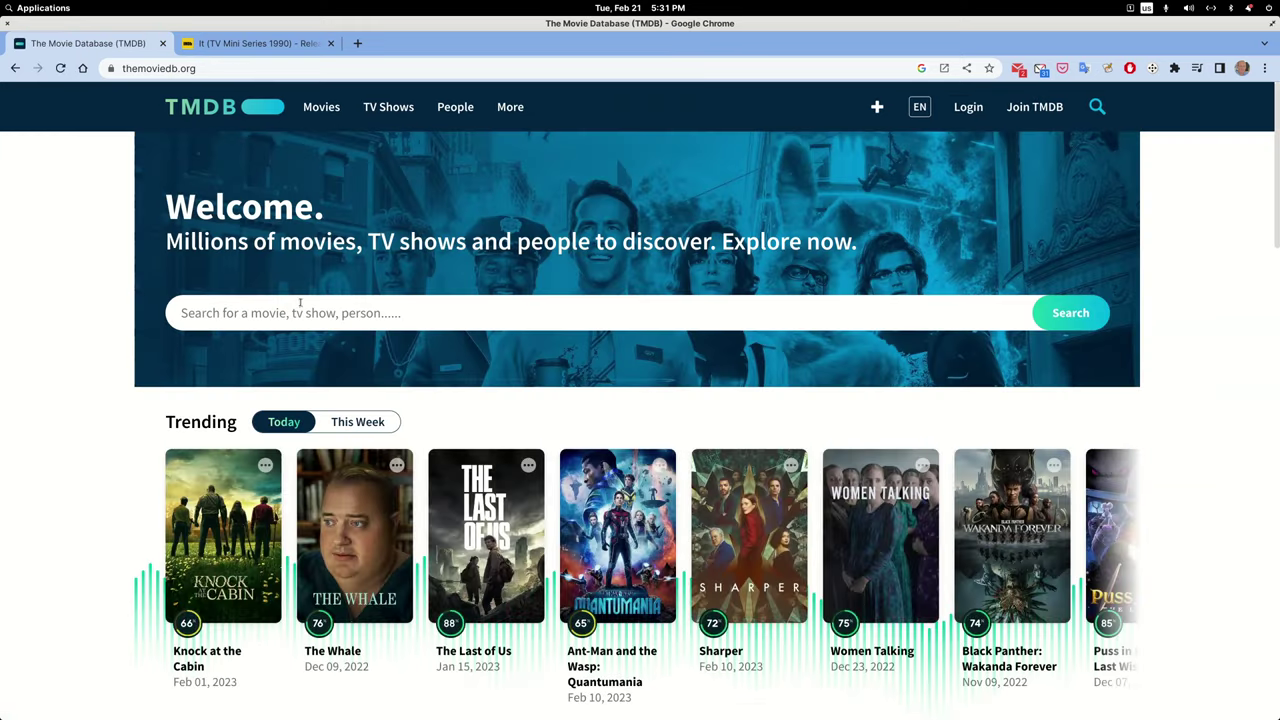
pyautogui.click(309, 313)
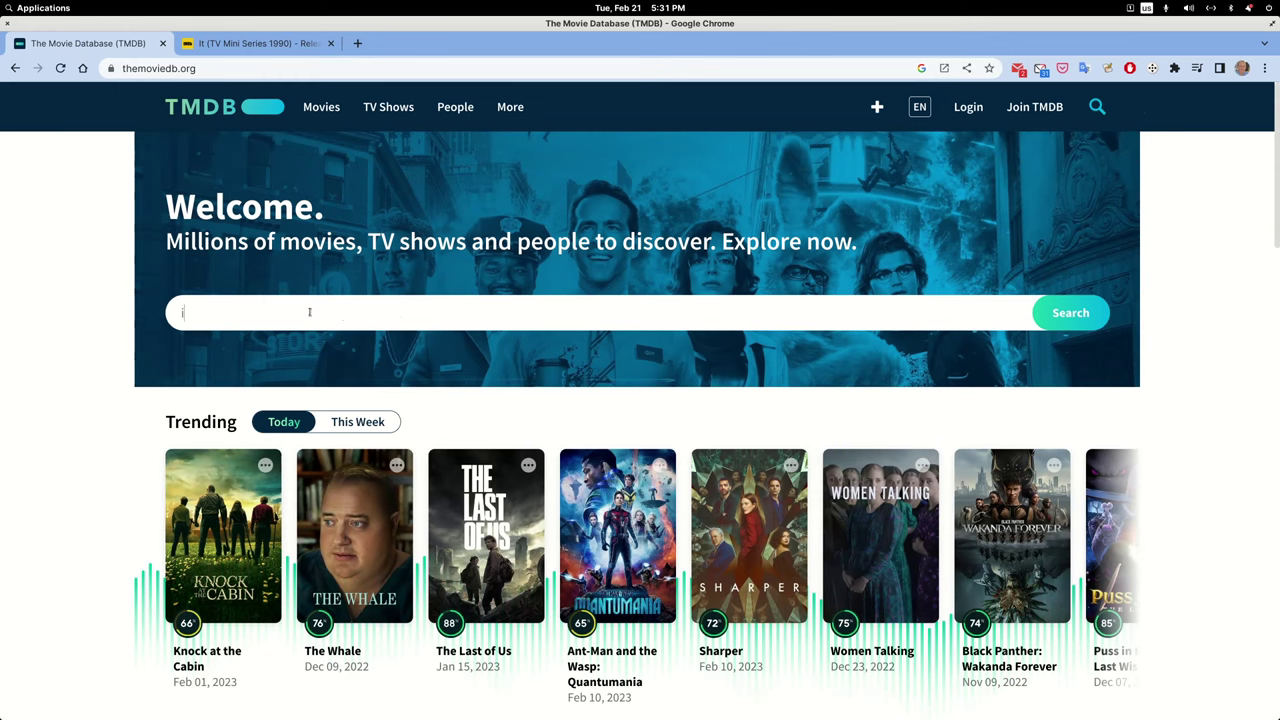
pyautogui.write('it')
pyautogui.press('Return')
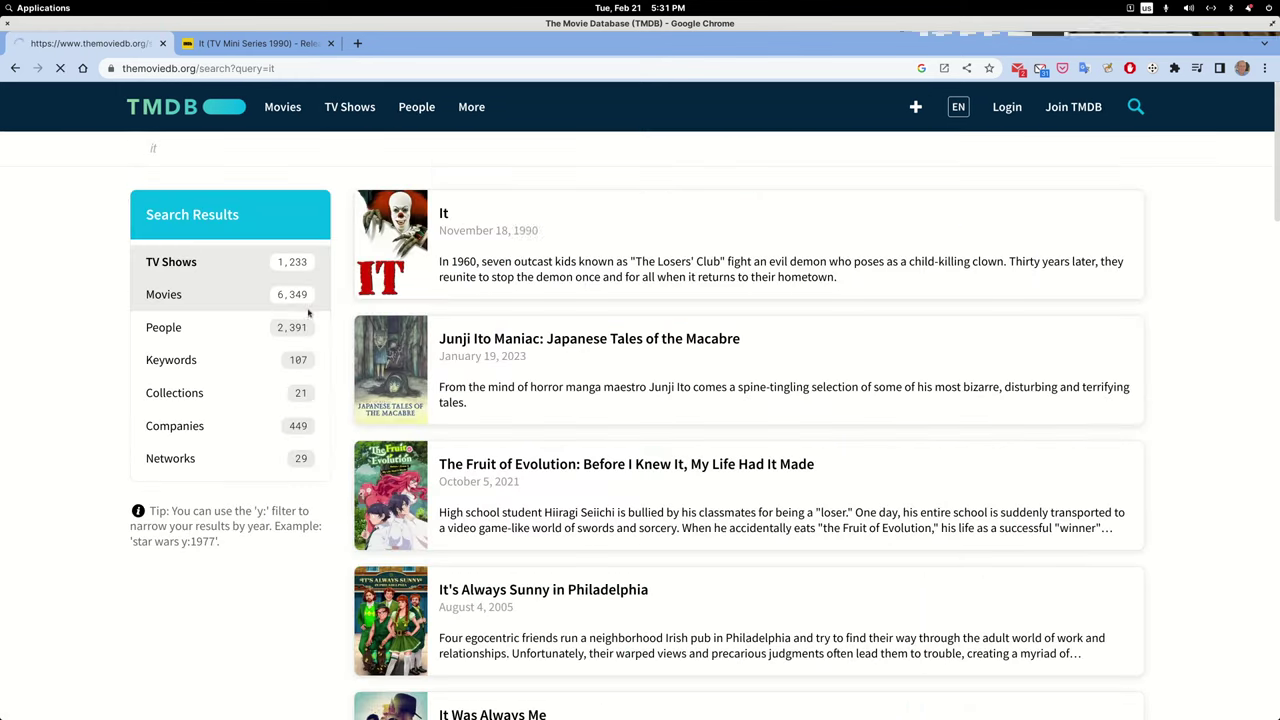
pyautogui.click(180, 295)
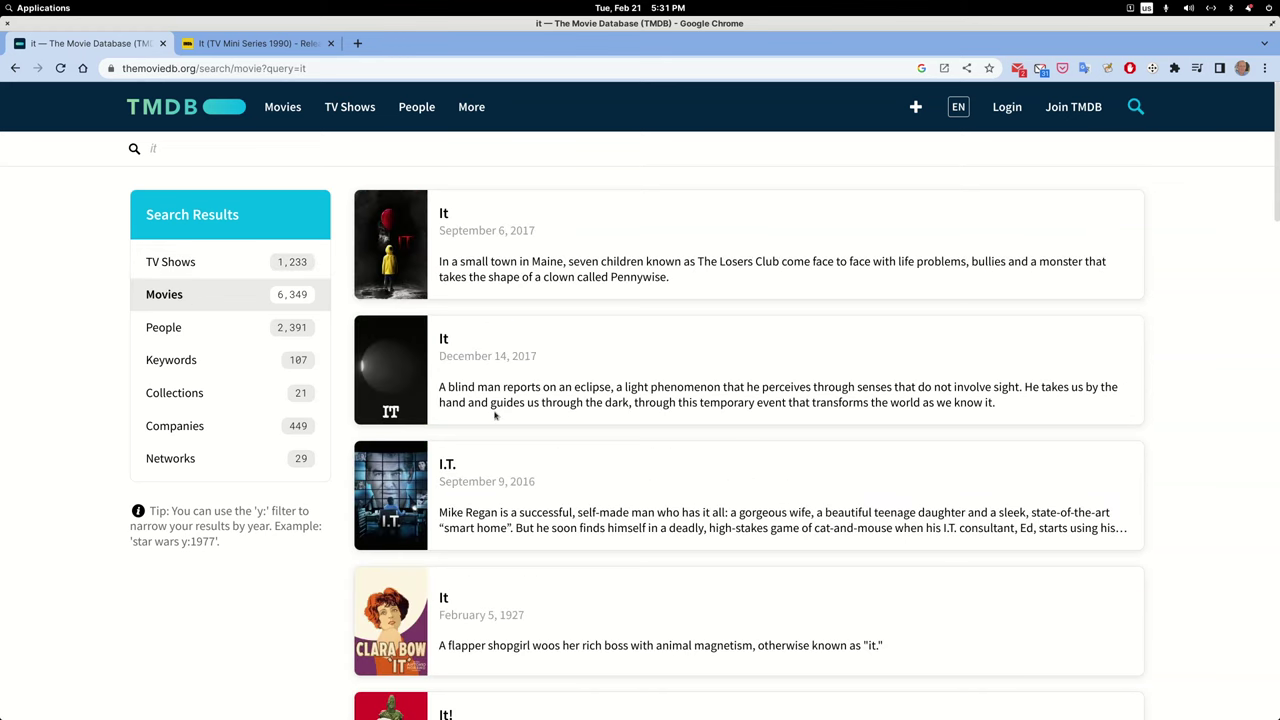
pyautogui.click(168, 262)
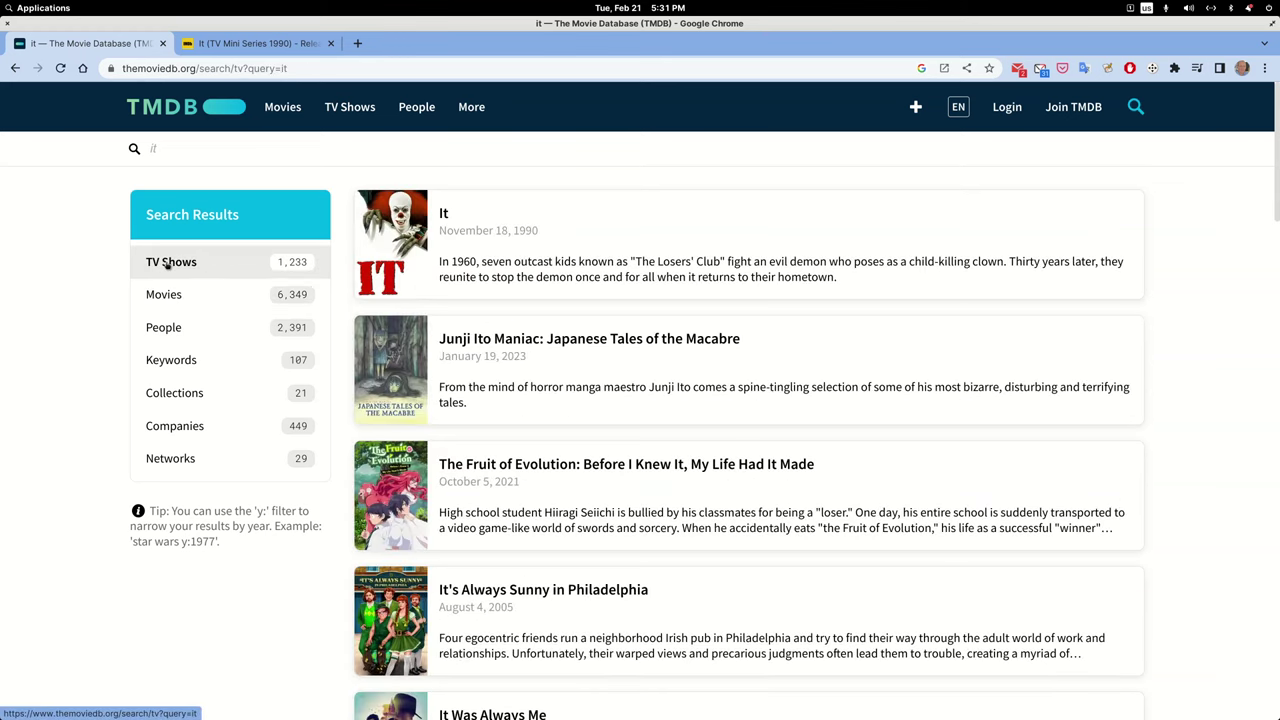
# Open the TMDB TV entry for It from 1990, look through its details and restore the browser window's size.
pyautogui.click(444, 214)
pyautogui.scroll(-3, 483, 285)
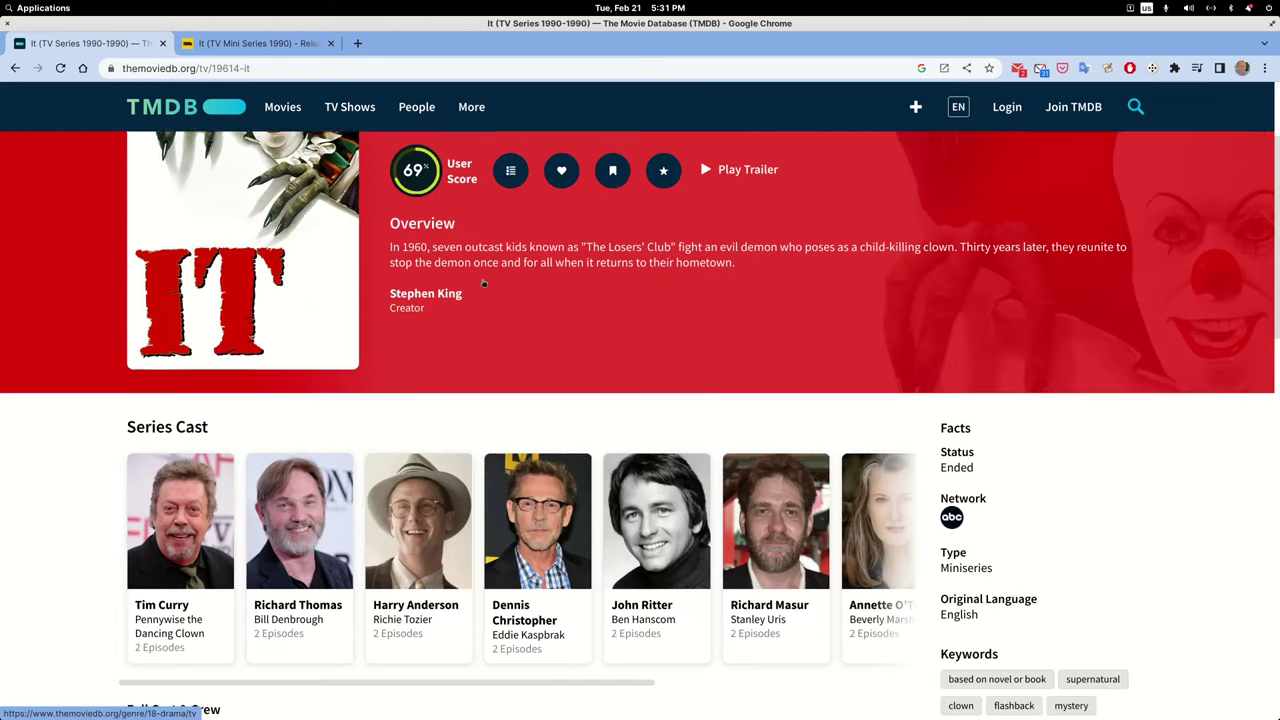
pyautogui.scroll(-3, 483, 285)
pyautogui.scroll(4, 479, 284)
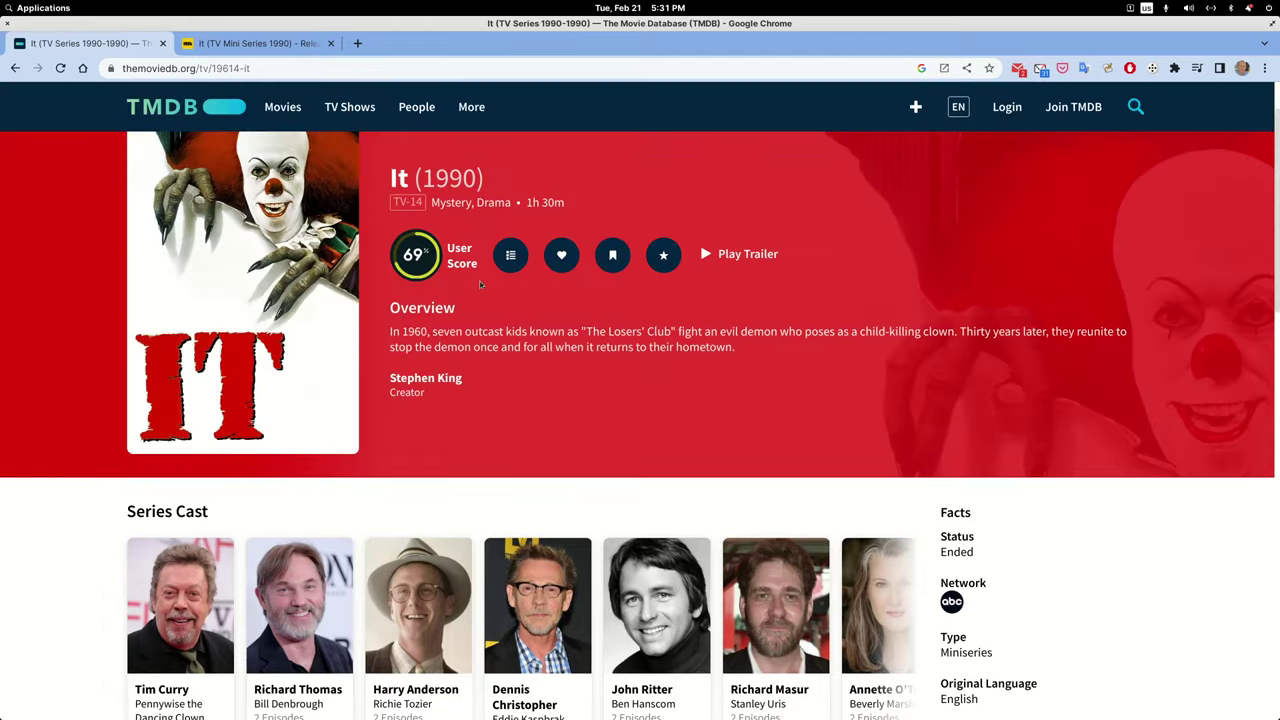
pyautogui.scroll(1, 484, 241)
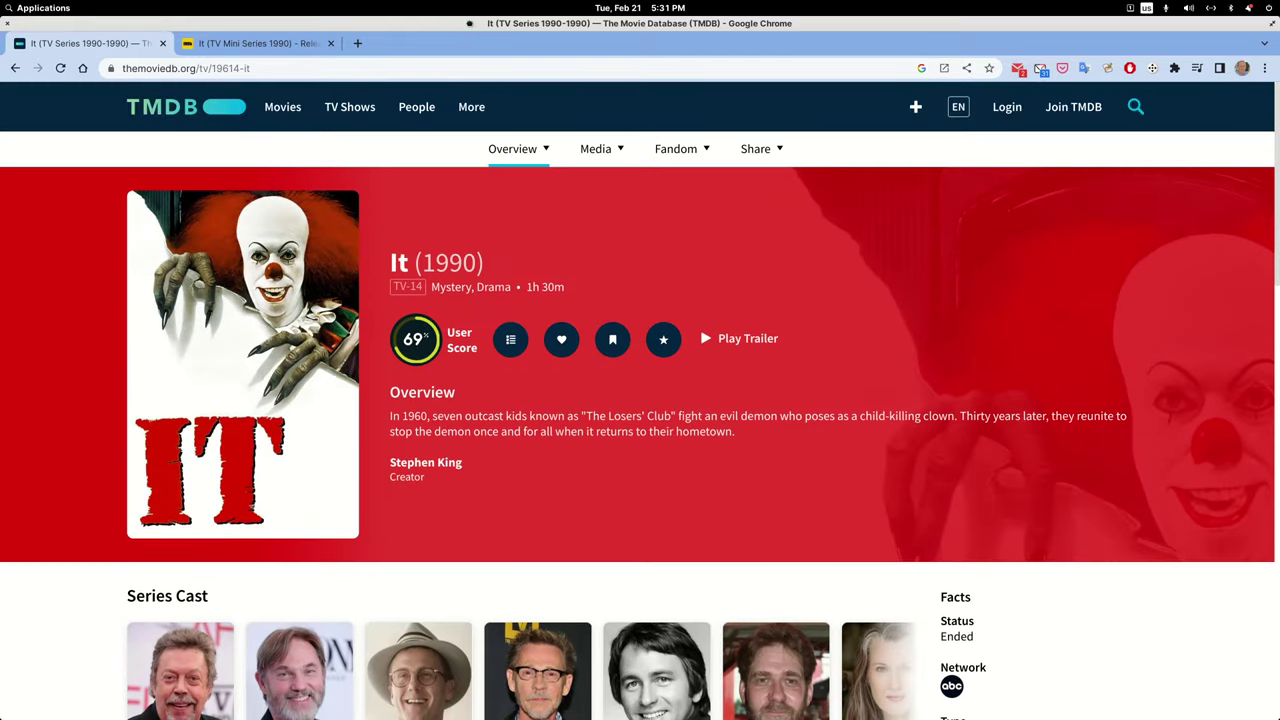
pyautogui.doubleClick(470, 24)
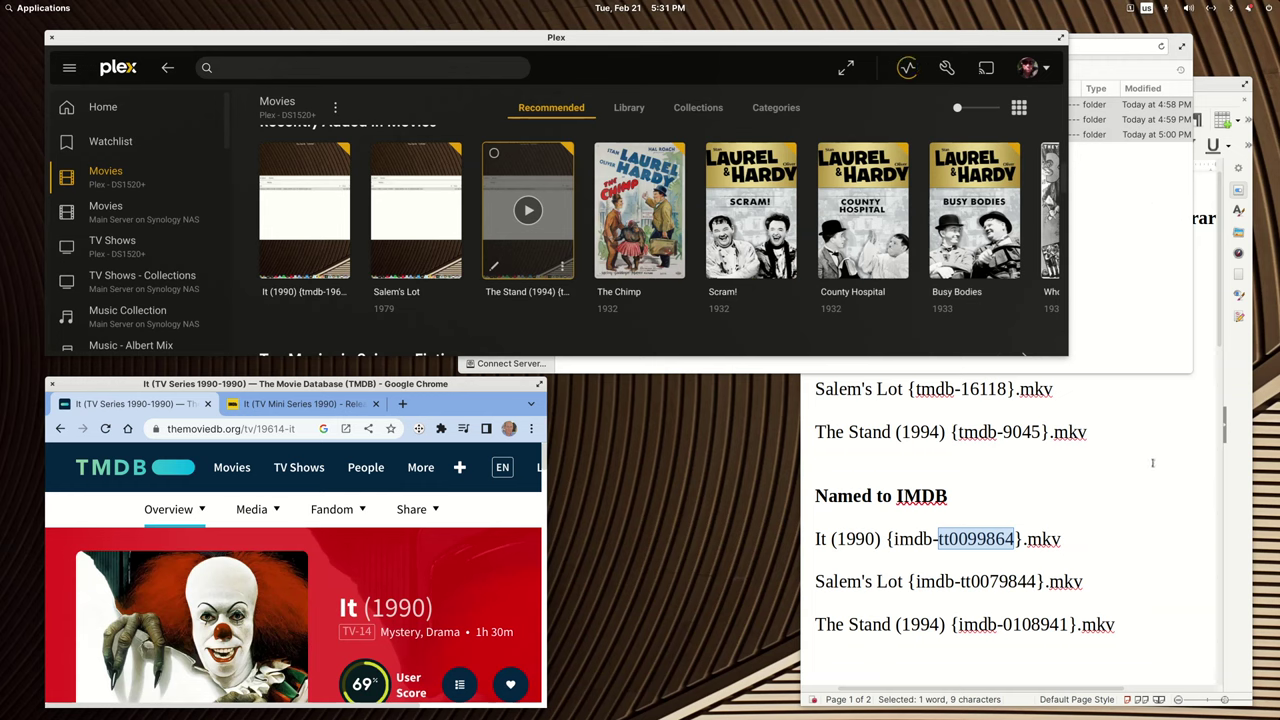
# Switch to the Writer document and copy the plot summary paragraph beginning "In 1960, seven outcast kids".
pyautogui.click(1145, 459)
pyautogui.scroll(-7, 1147, 462)
pyautogui.scroll(-3, 1147, 463)
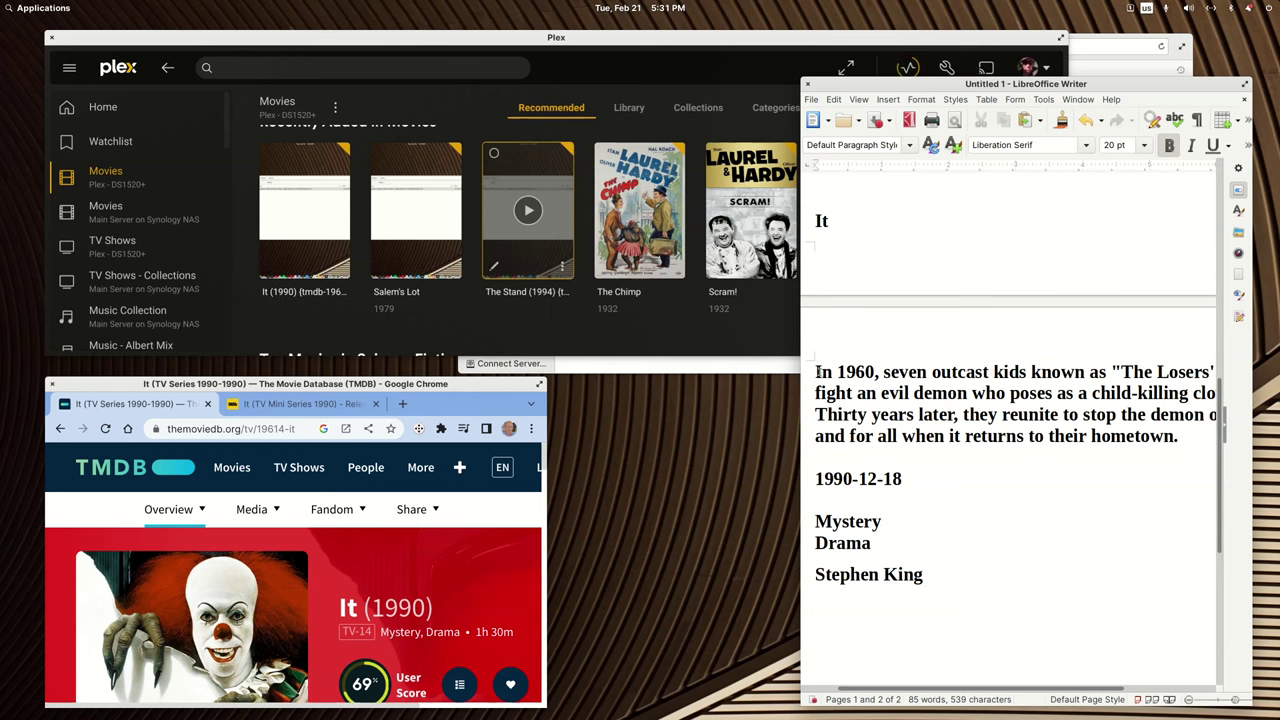
pyautogui.moveTo(815, 371); pyautogui.dragTo(1179, 434)
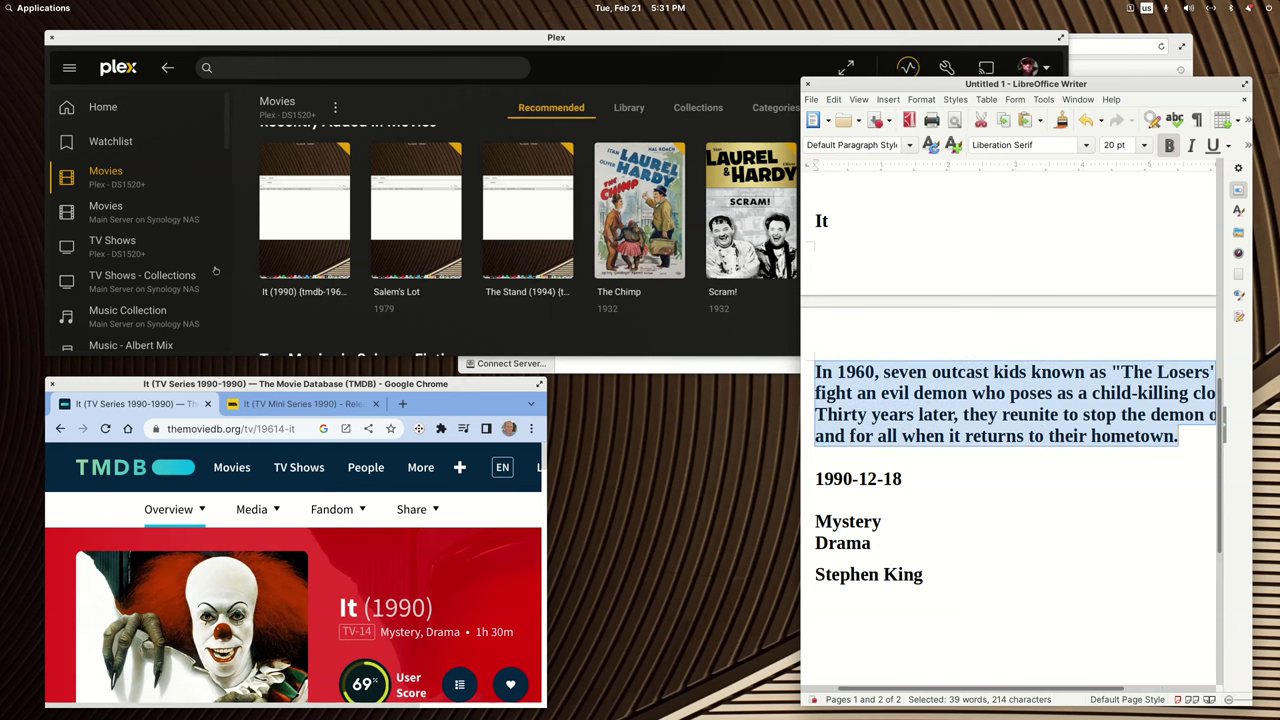
# Edit the It (1990) {tmdb-19614} entry in Plex, shortening both its Title and Sort Title to "It".
pyautogui.click(272, 268)
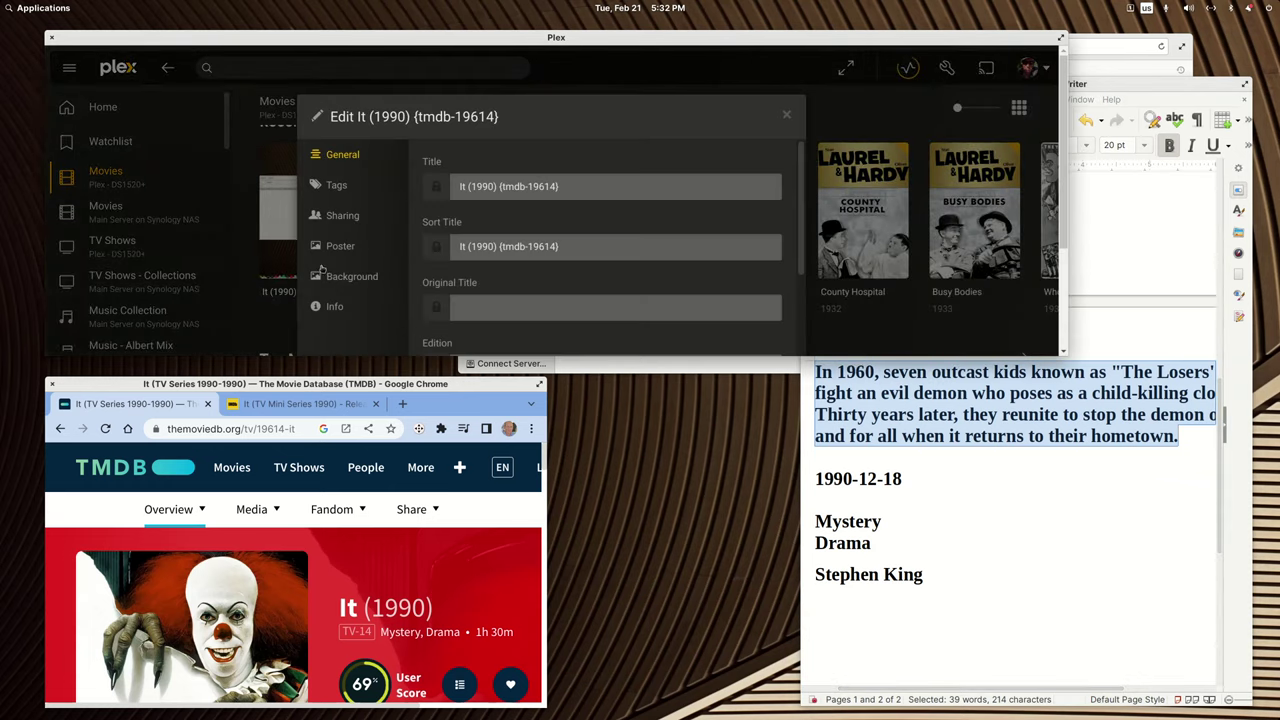
pyautogui.scroll(-2, 486, 275)
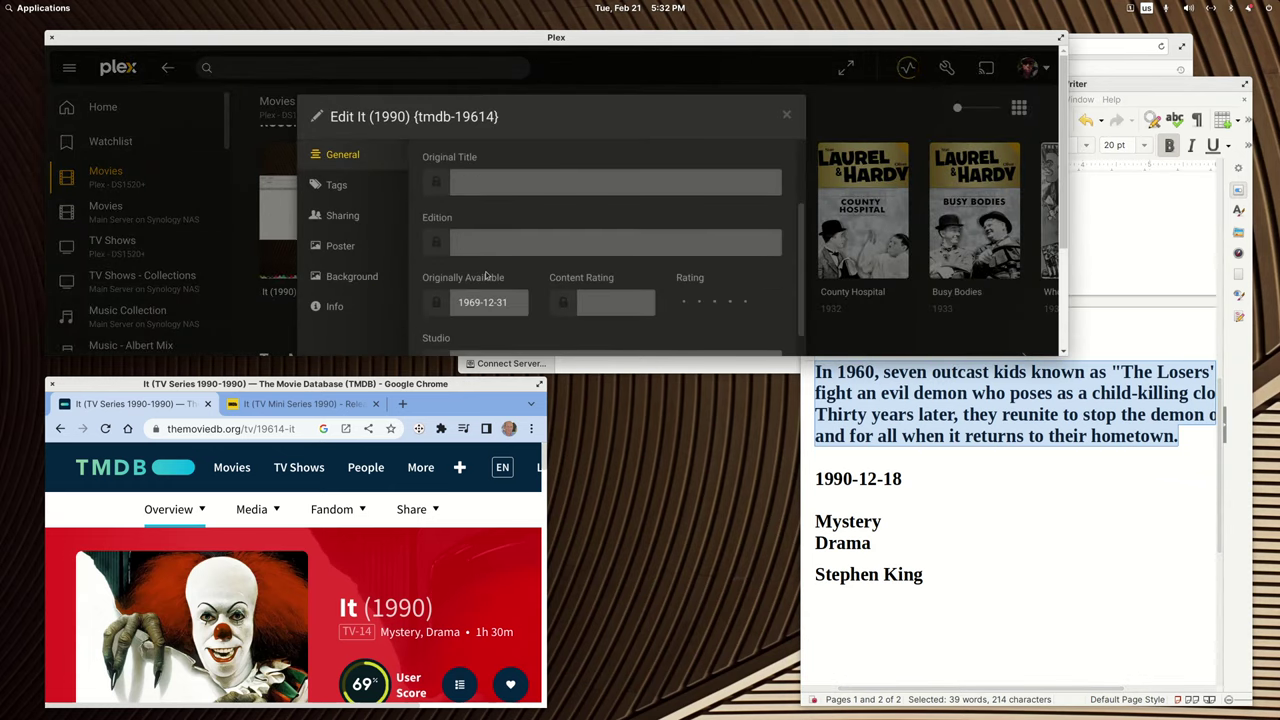
pyautogui.scroll(2, 486, 275)
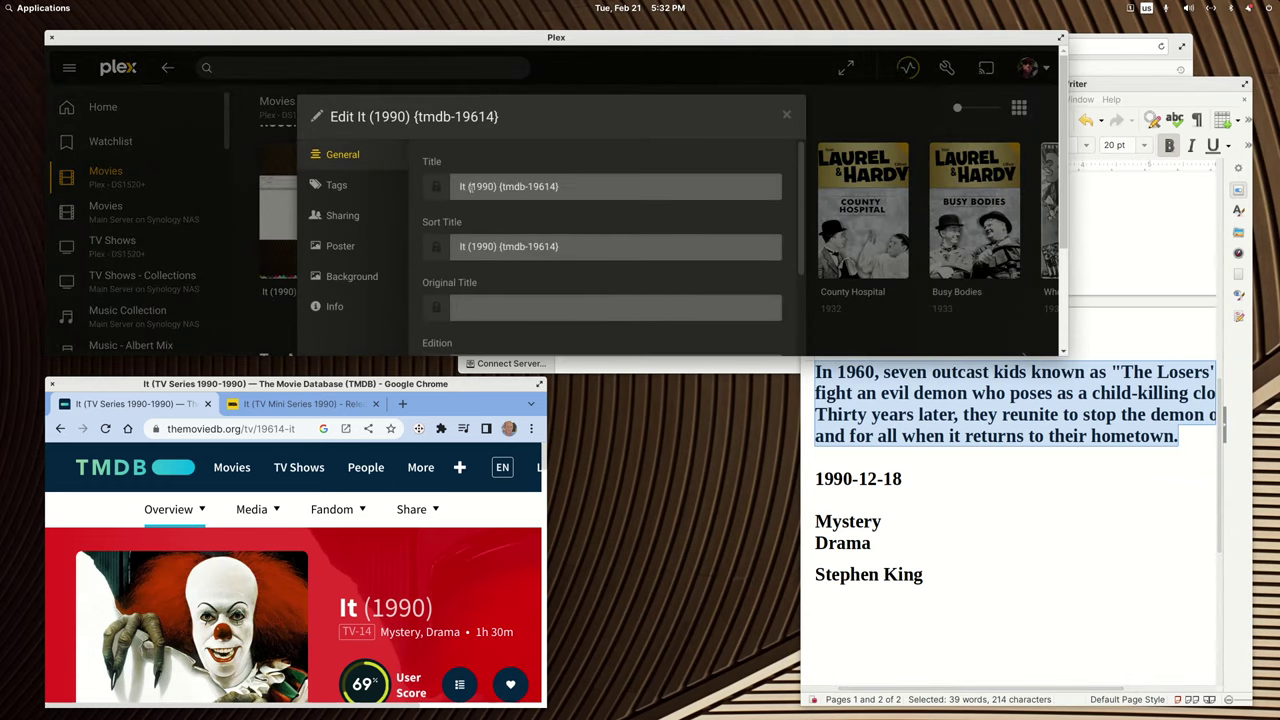
pyautogui.click(564, 193)
pyautogui.moveTo(573, 189); pyautogui.dragTo(466, 190)
pyautogui.press('BackSpace')
pyautogui.scroll(-2, 503, 210)
pyautogui.scroll(2, 500, 207)
pyautogui.moveTo(565, 246); pyautogui.dragTo(464, 246)
pyautogui.press('BackSpace')
# Fill in the entry's Summary with the copied paragraph about the Losers' Club and toggle that field's lock.
pyautogui.scroll(-2, 455, 248)
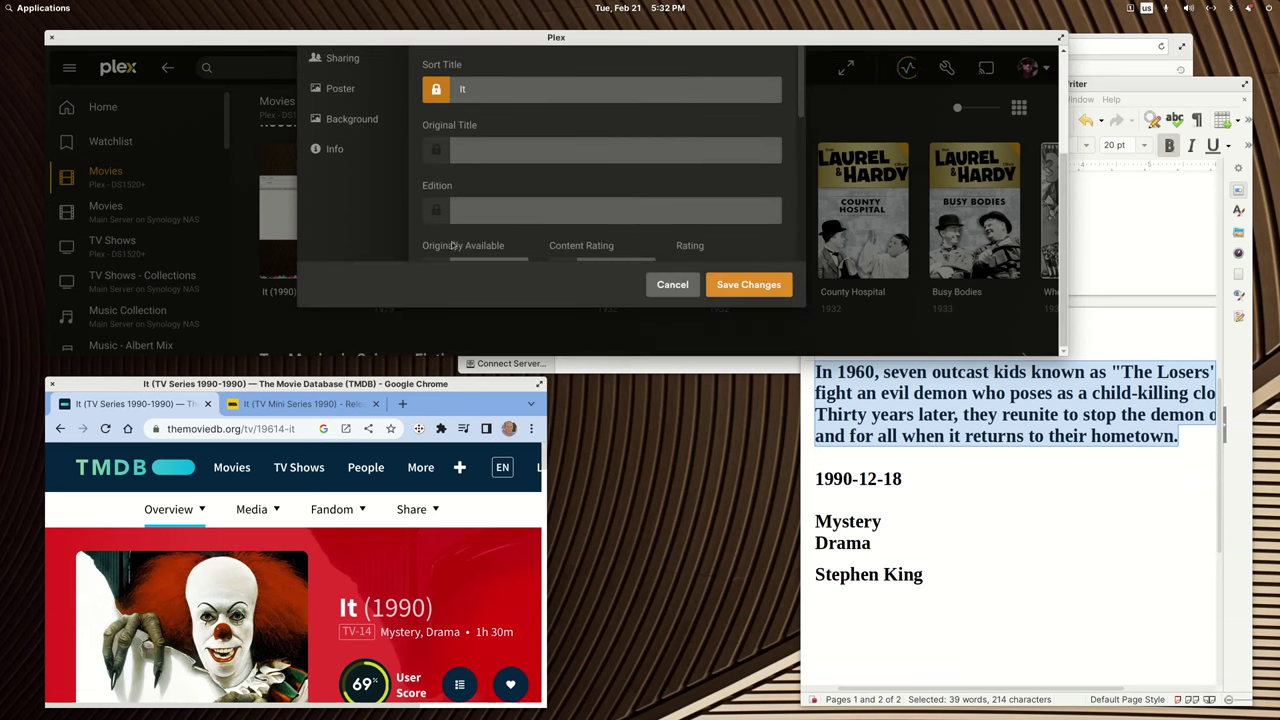
pyautogui.scroll(2, 453, 244)
pyautogui.scroll(-1, 453, 244)
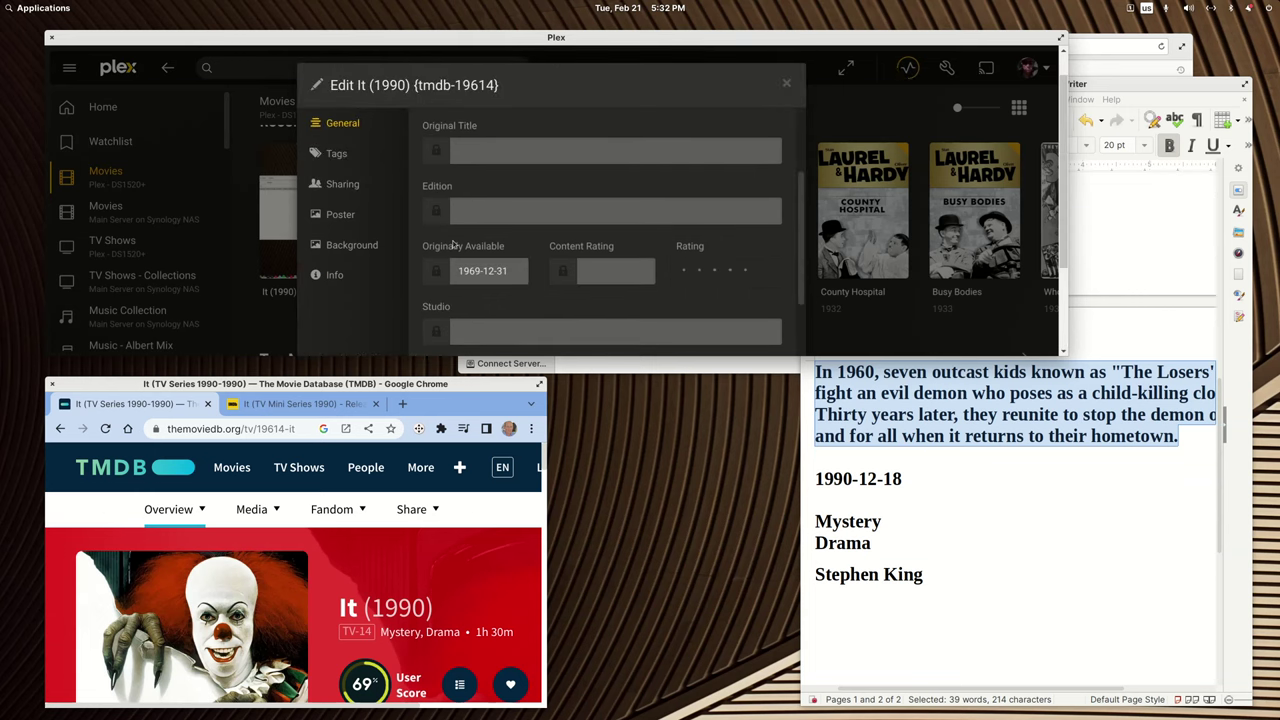
pyautogui.scroll(-1, 453, 244)
pyautogui.scroll(-1, 480, 300)
pyautogui.click(480, 300)
pyautogui.write('In 1960, seven outcast kids known as "The Losers\' Club" fight an evil demon who poses as a child-killing clown. Thirty years later, they reunite to stop the demon once and for all when it returns to their hometown.')
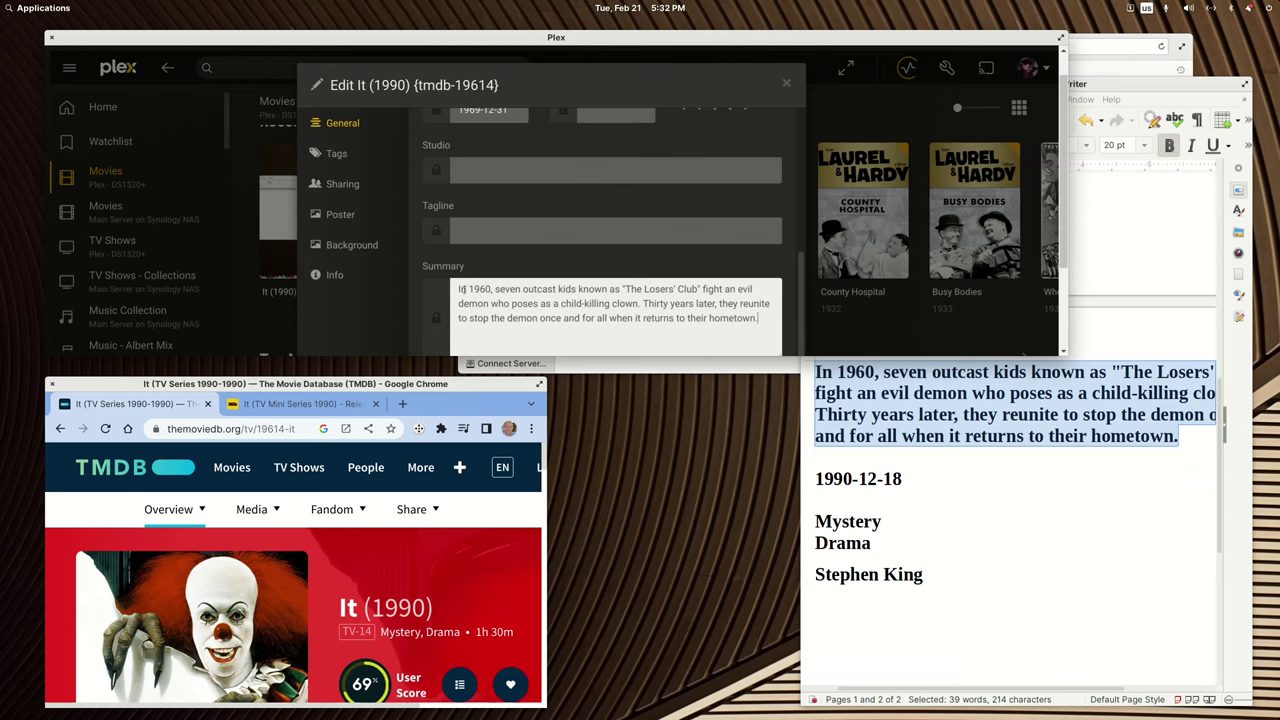
pyautogui.click(436, 318)
# Copy the date 1990-12-18 from the Writer document into the It entry's Originally Available field.
pyautogui.scroll(1, 435, 318)
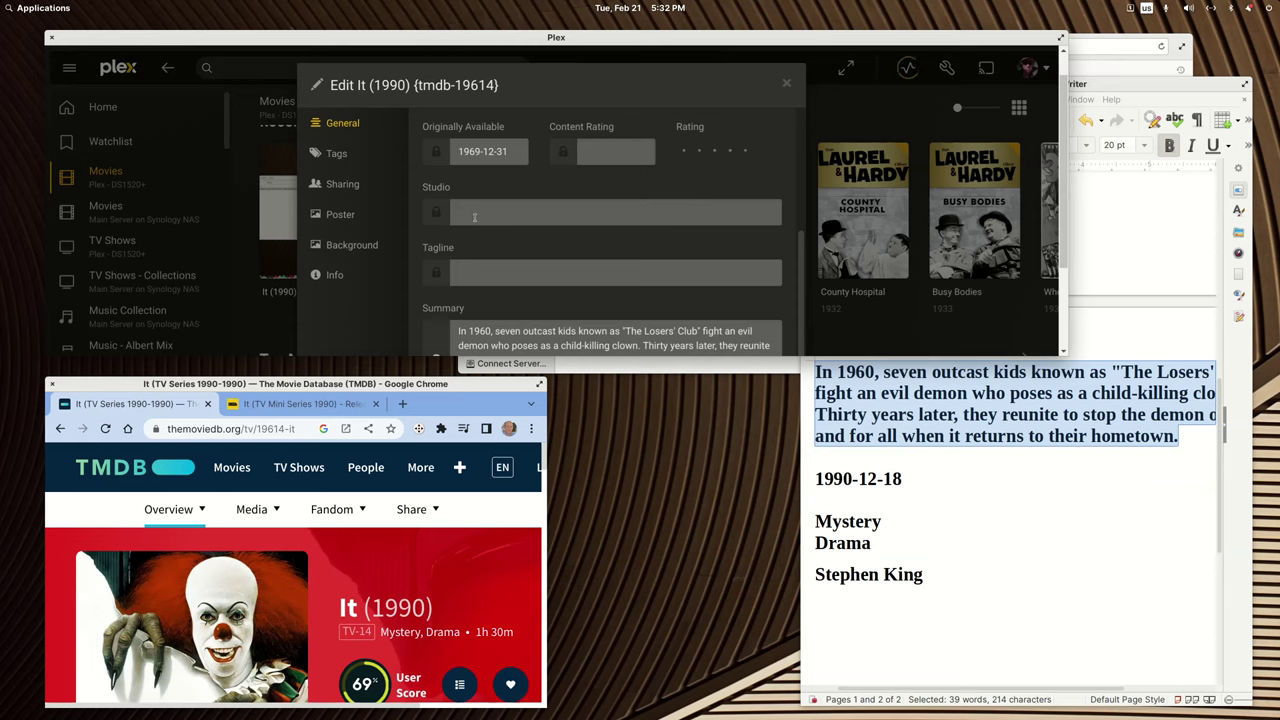
pyautogui.scroll(2, 475, 217)
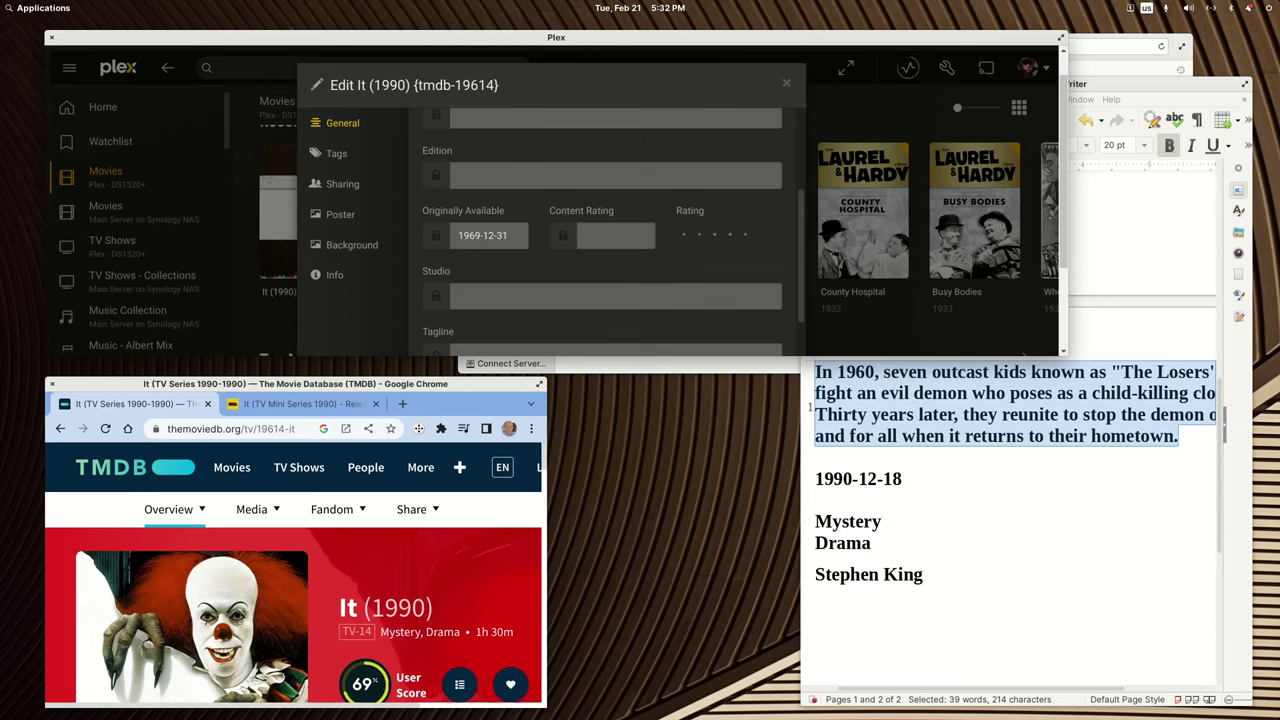
pyautogui.moveTo(902, 479); pyautogui.dragTo(816, 483)
pyautogui.hotkey('ctrl', 'c')
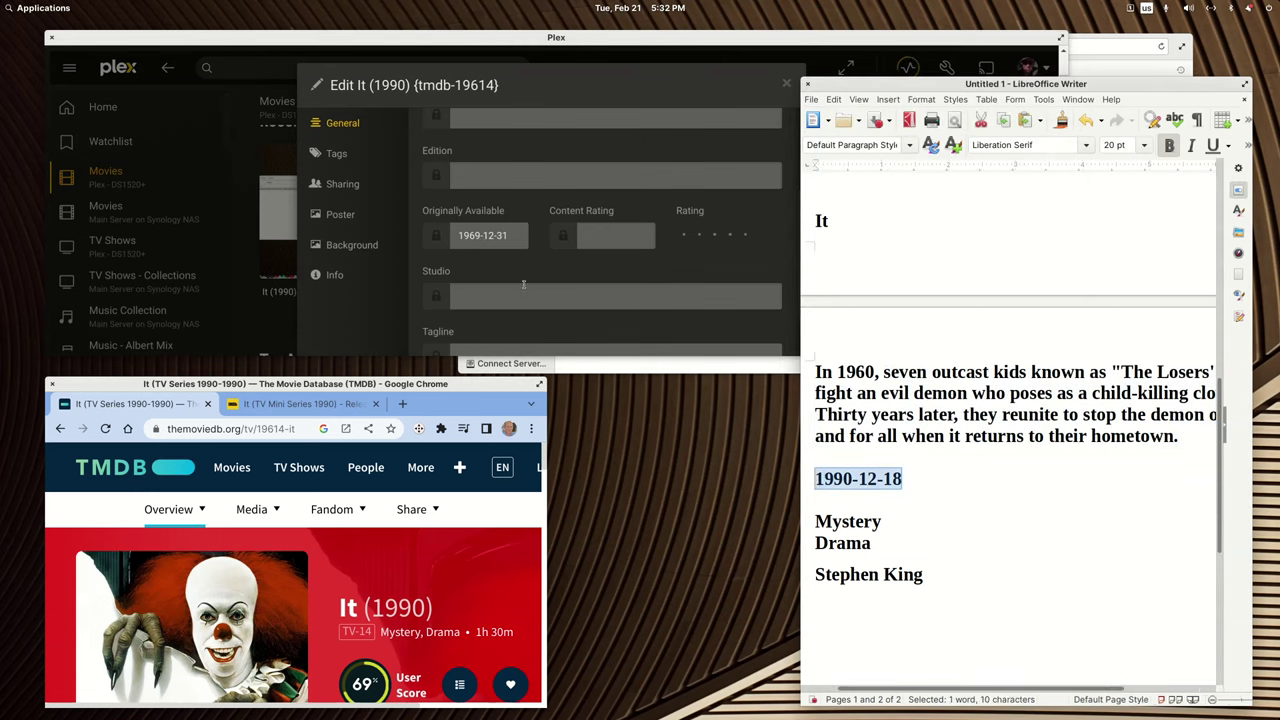
pyautogui.moveTo(516, 242); pyautogui.dragTo(446, 238)
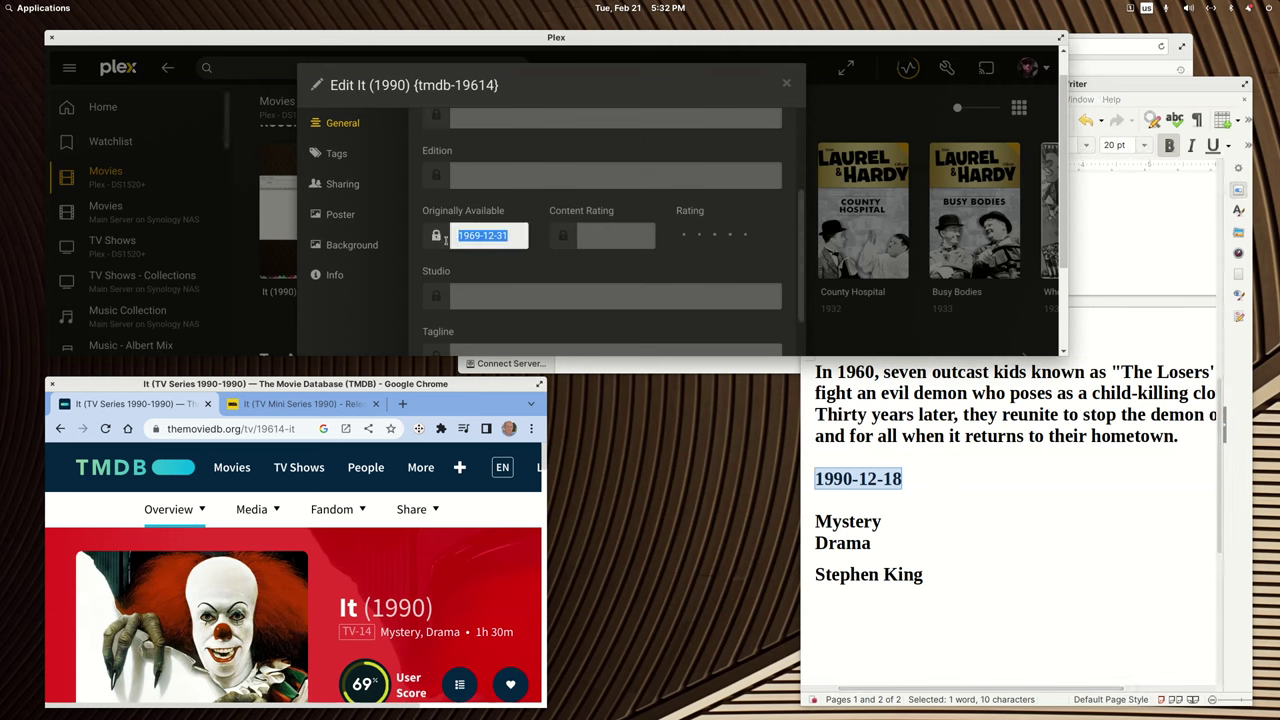
pyautogui.hotkey('ctrl', 'v')
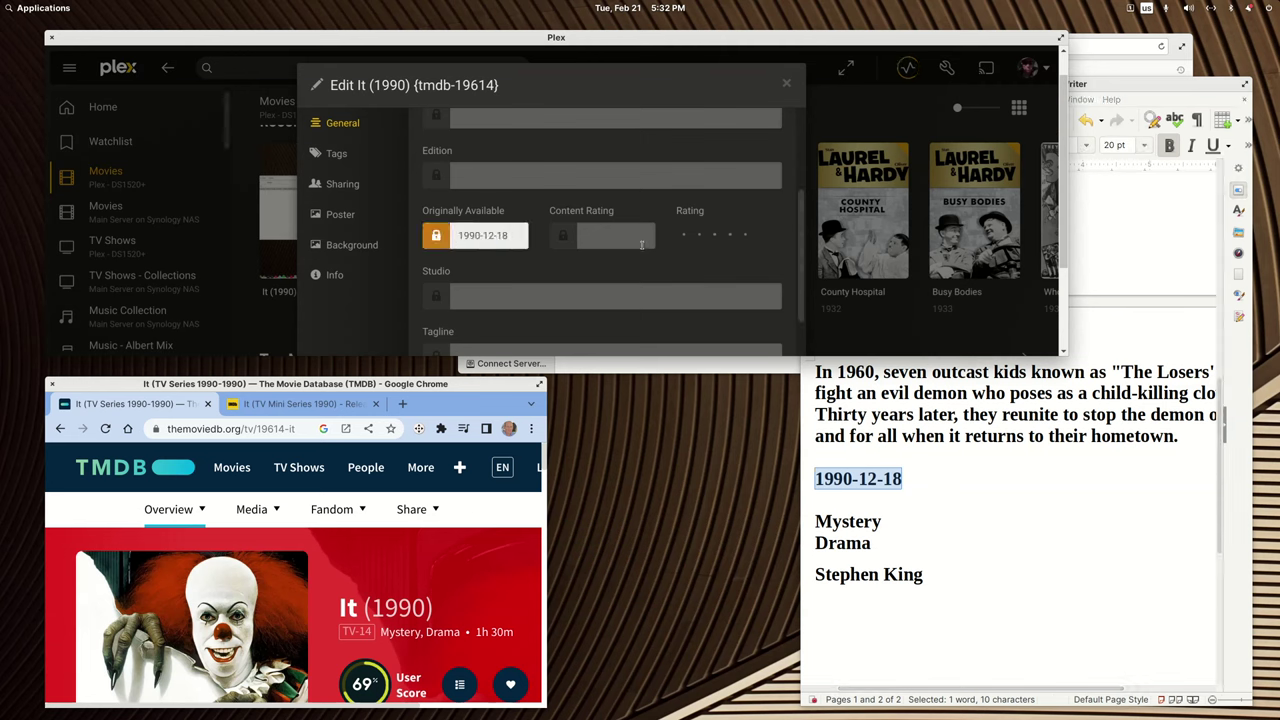
# Set the It entry's Content Rating to TV-PG and check the remaining general fields.
pyautogui.click(598, 235)
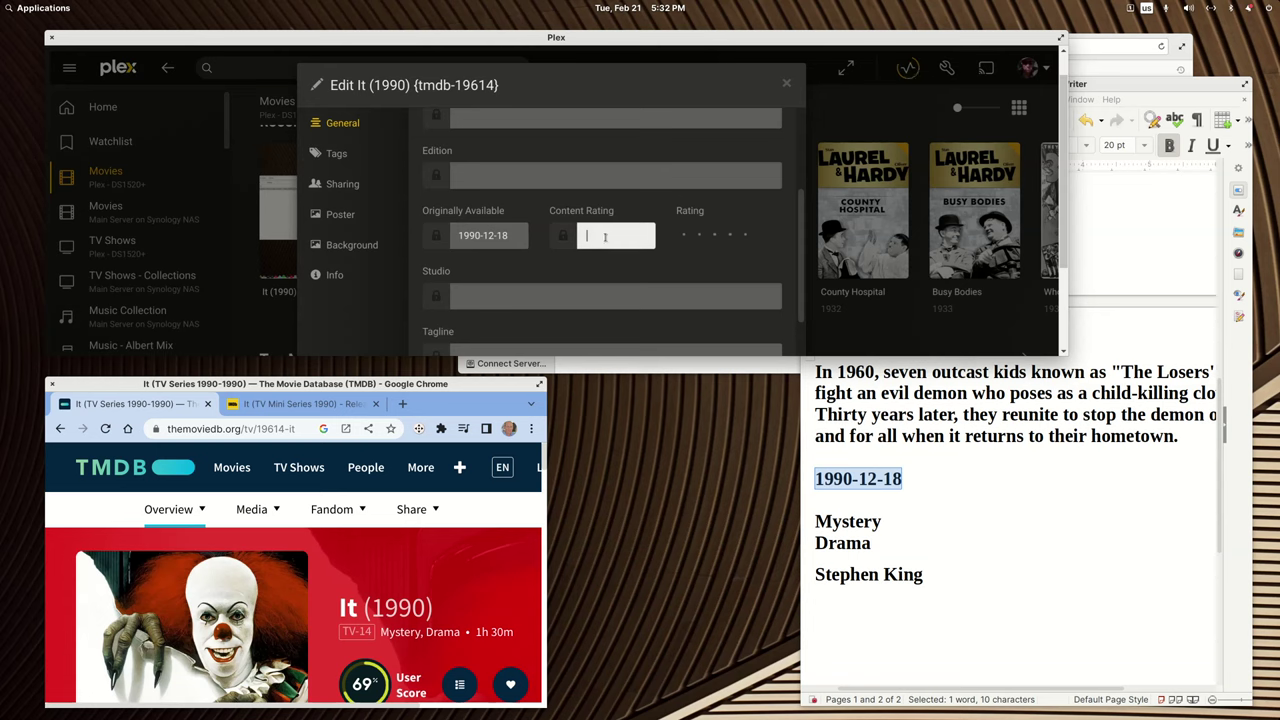
pyautogui.write('TV-PG')
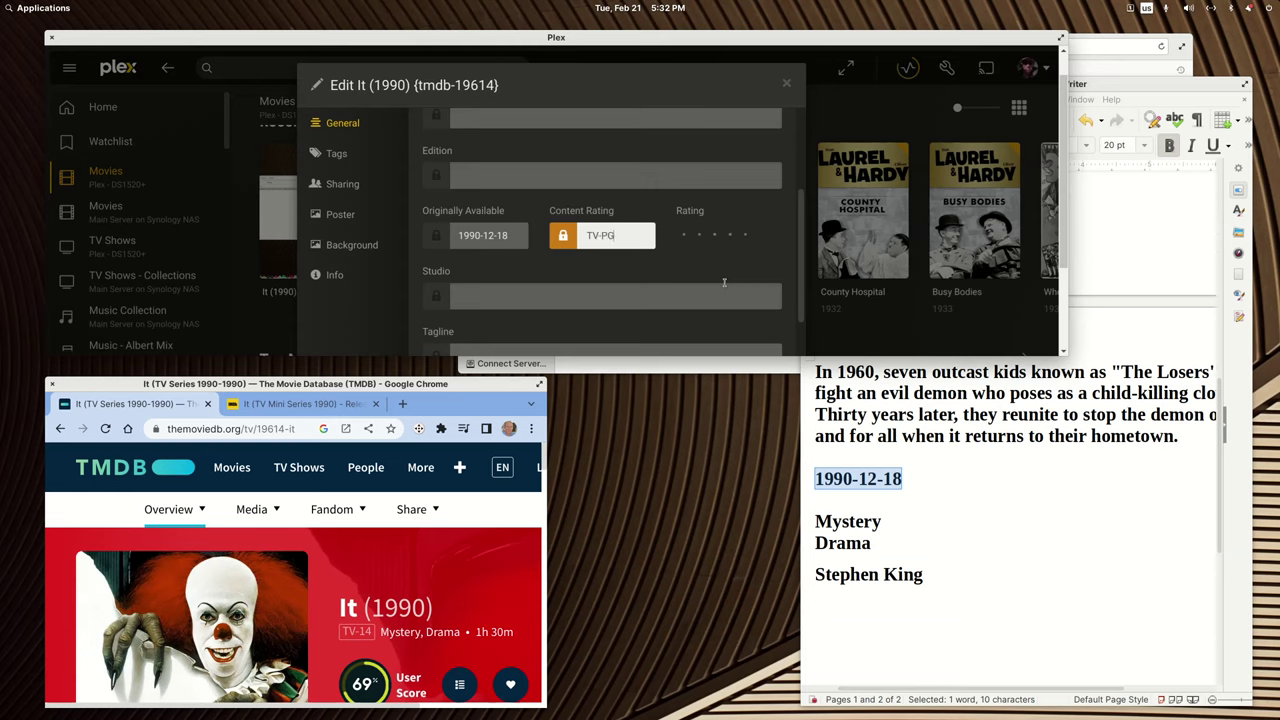
pyautogui.scroll(2, 609, 235)
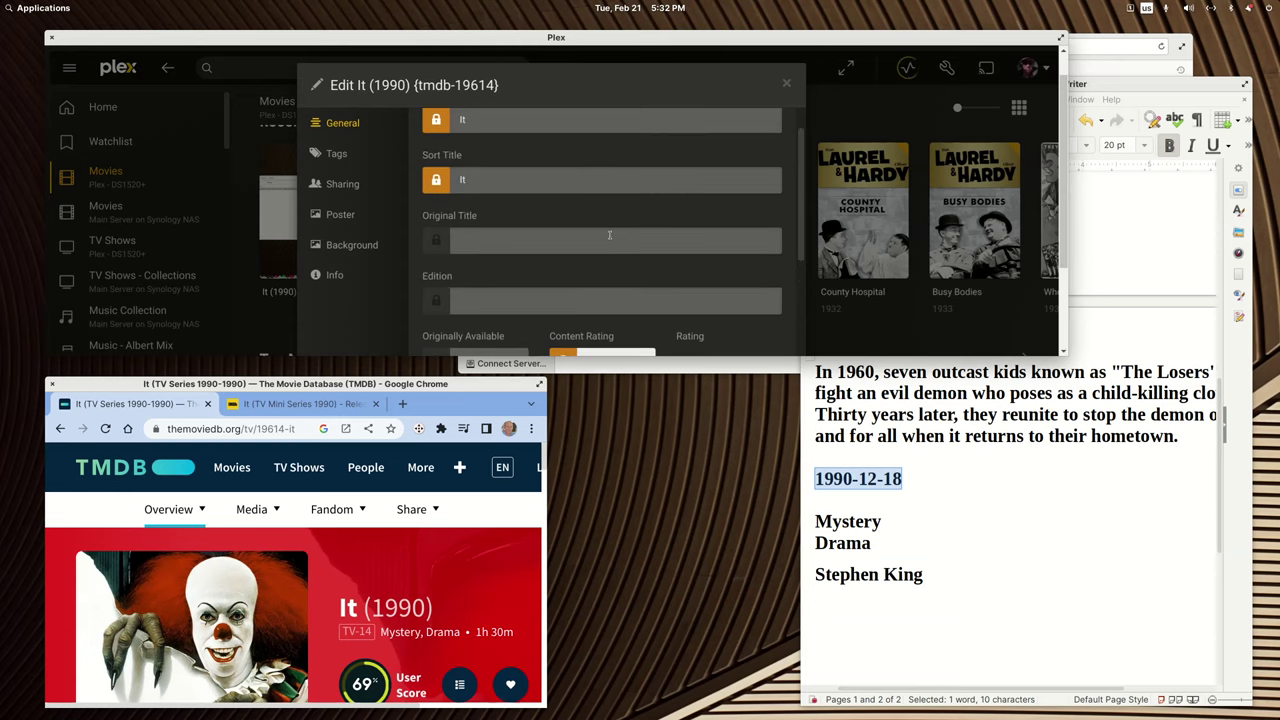
pyautogui.scroll(1, 599, 243)
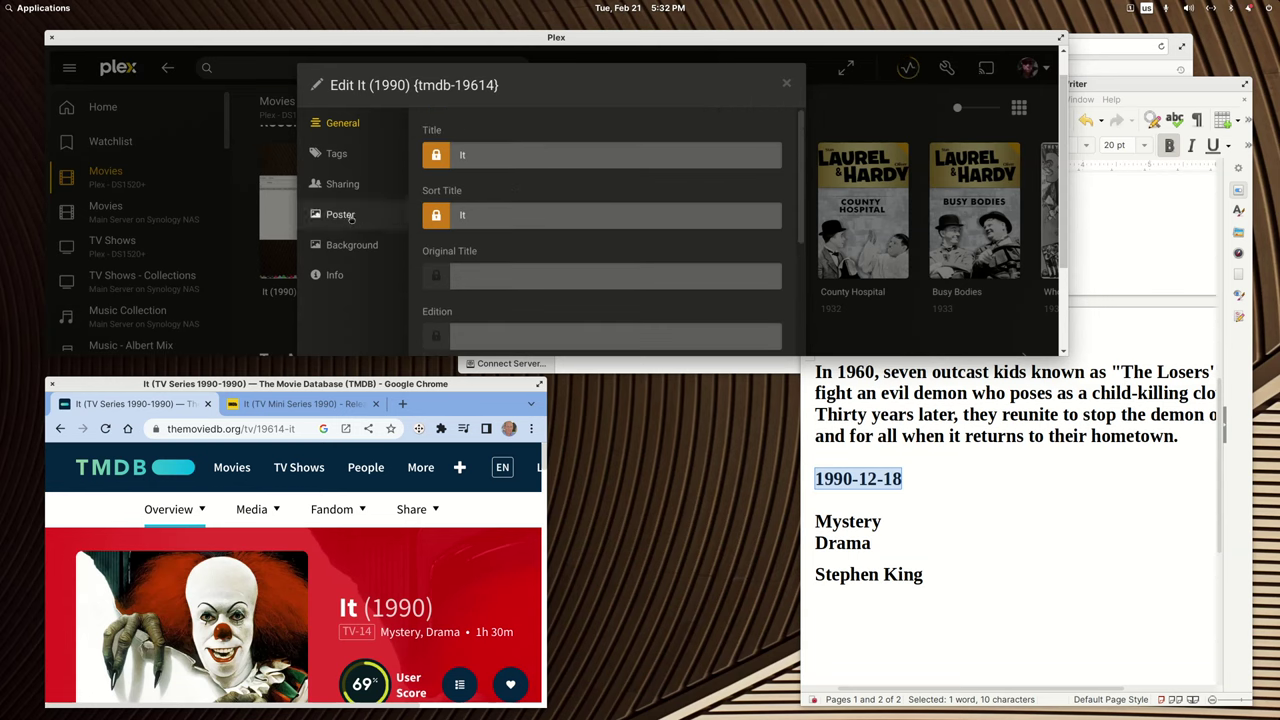
pyautogui.scroll(-2, 345, 218)
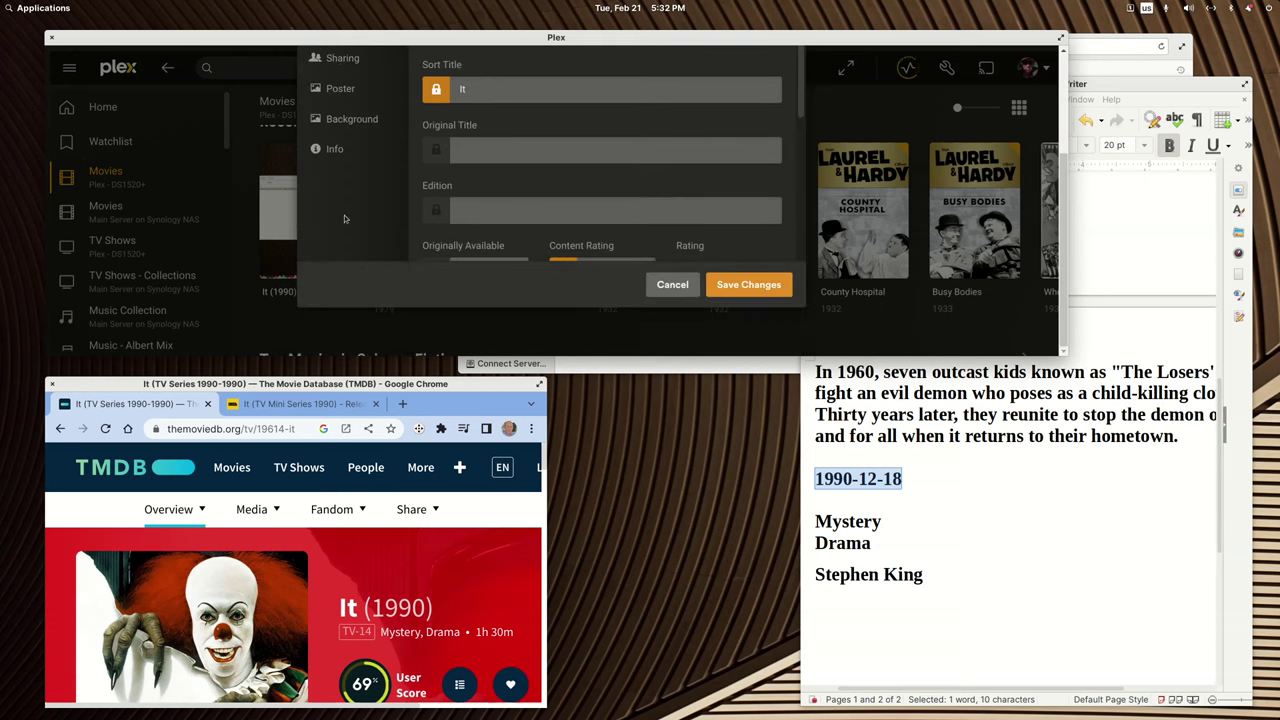
# Switch to the file manager, place its window below Plex and open the Posters folder inside Movie.
pyautogui.click(1122, 43)
pyautogui.moveTo(845, 38); pyautogui.dragTo(769, 340)
pyautogui.click(590, 366)
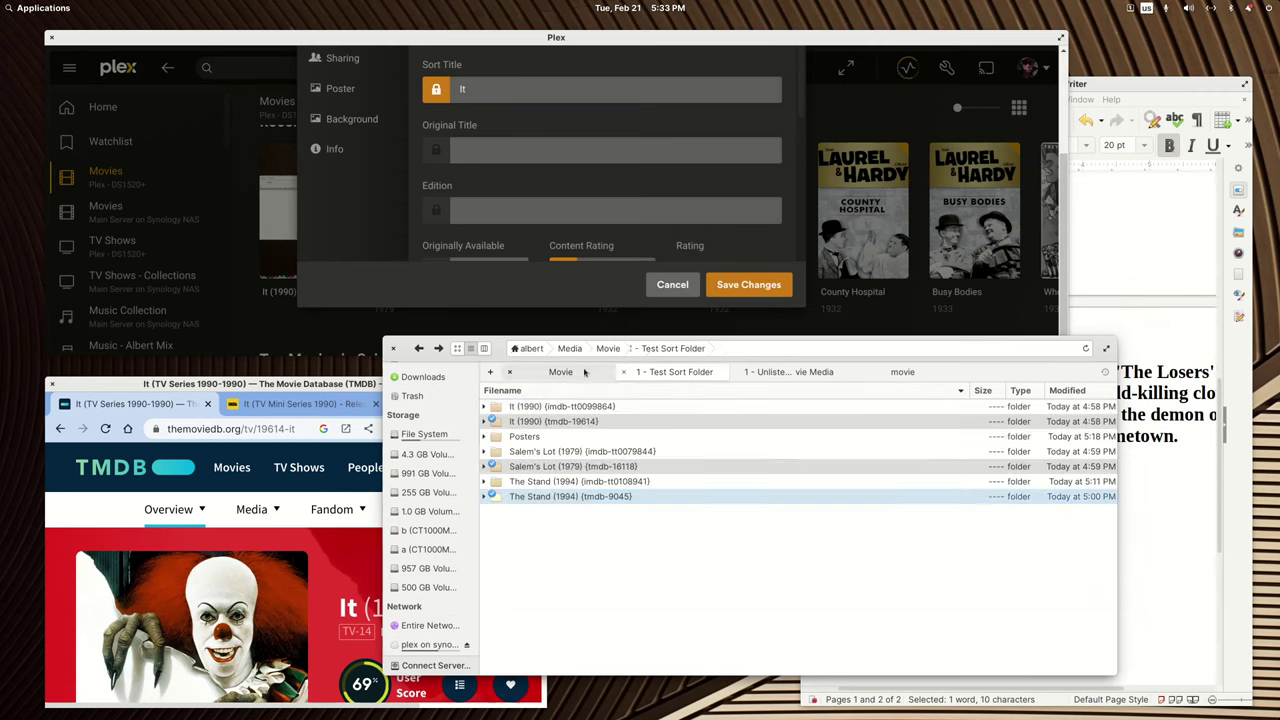
pyautogui.doubleClick(523, 437)
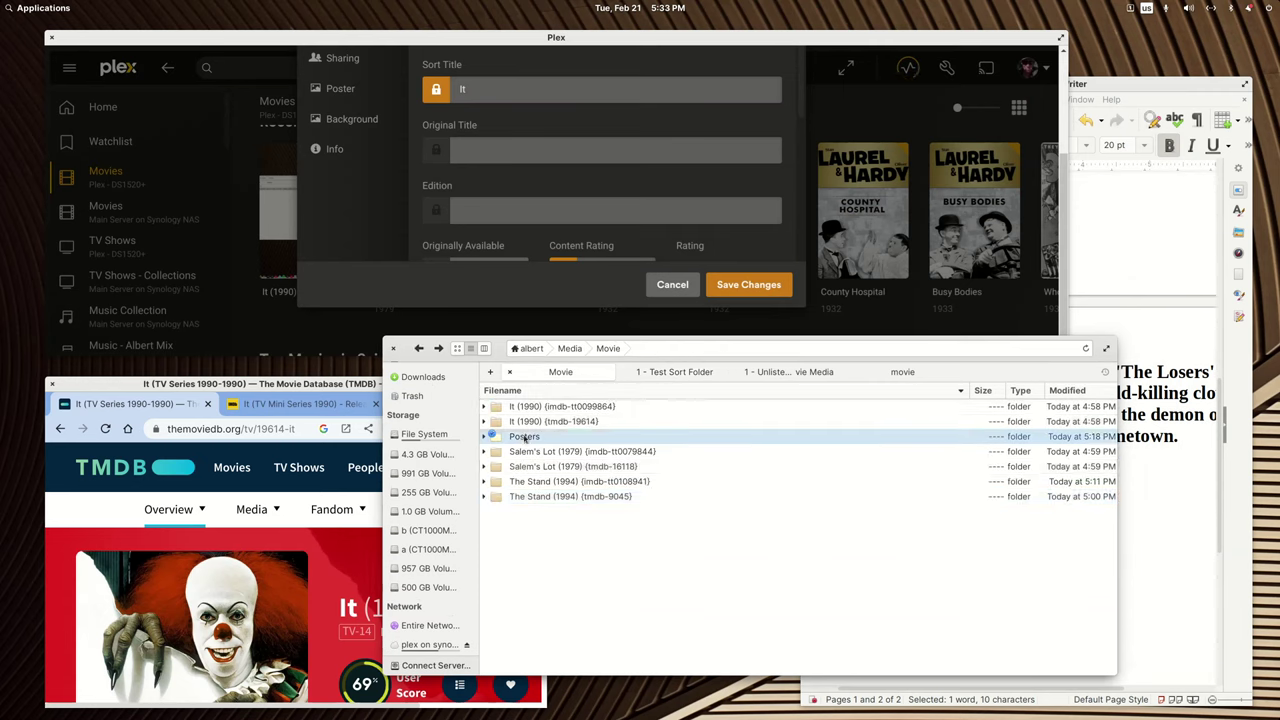
# Try to add It Poster.jpg from the file manager directly to the entry's poster artwork.
pyautogui.click(340, 88)
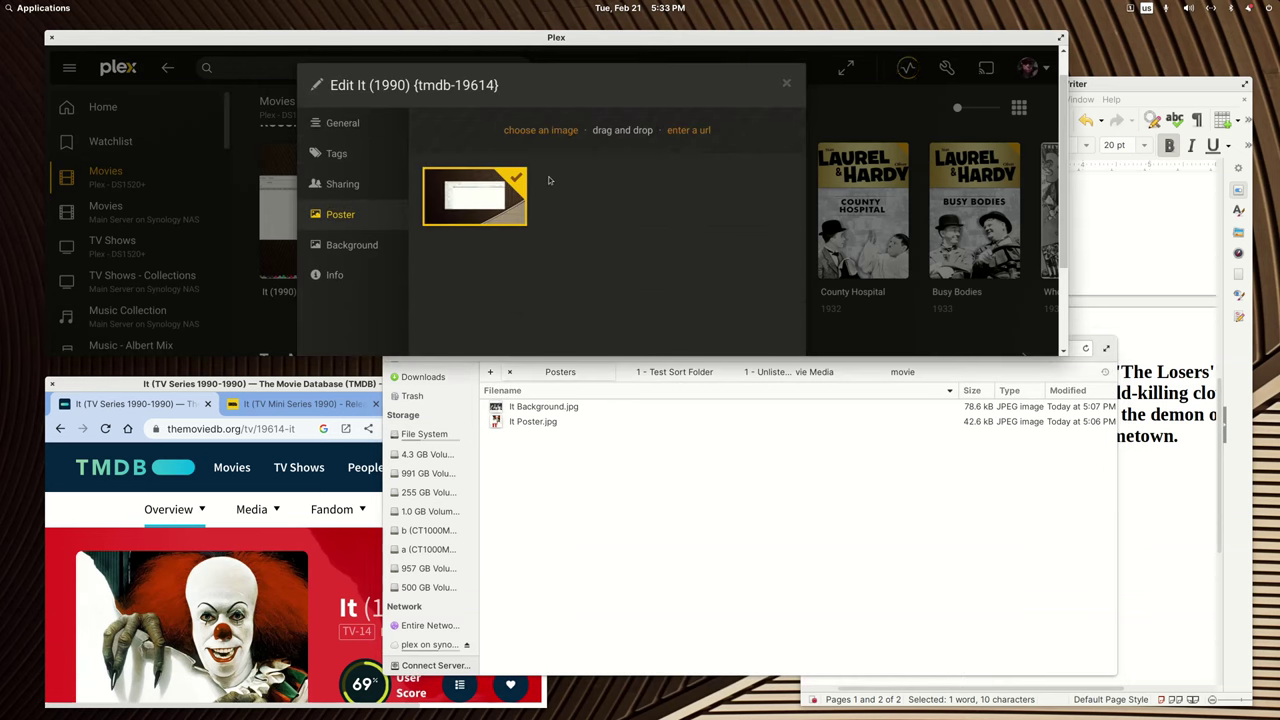
pyautogui.click(538, 432)
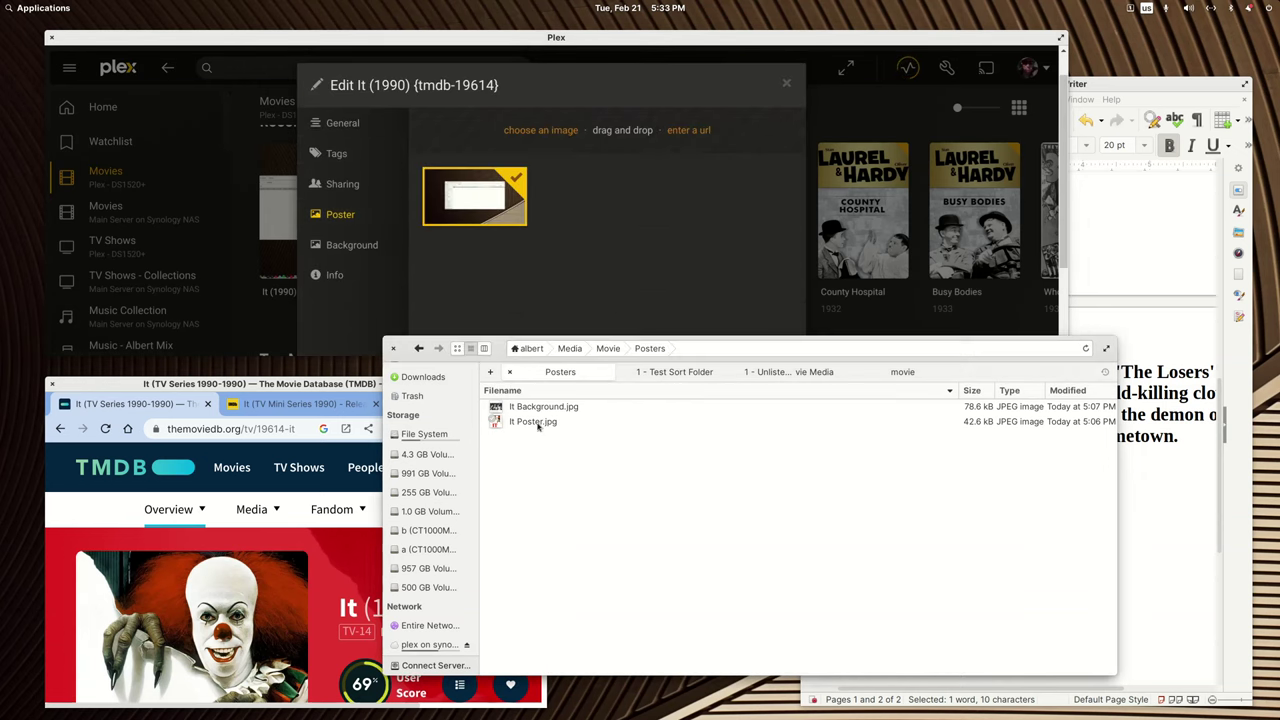
pyautogui.moveTo(537, 424); pyautogui.dragTo(490, 118)
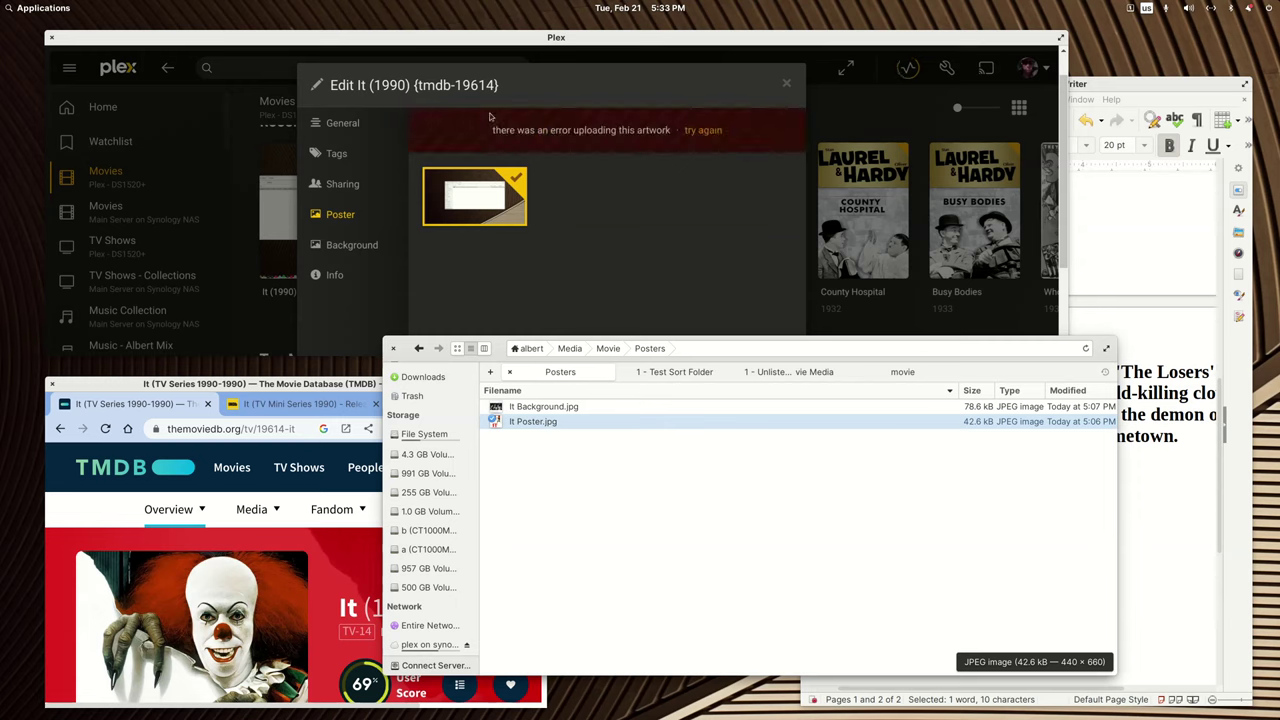
pyautogui.click(536, 468)
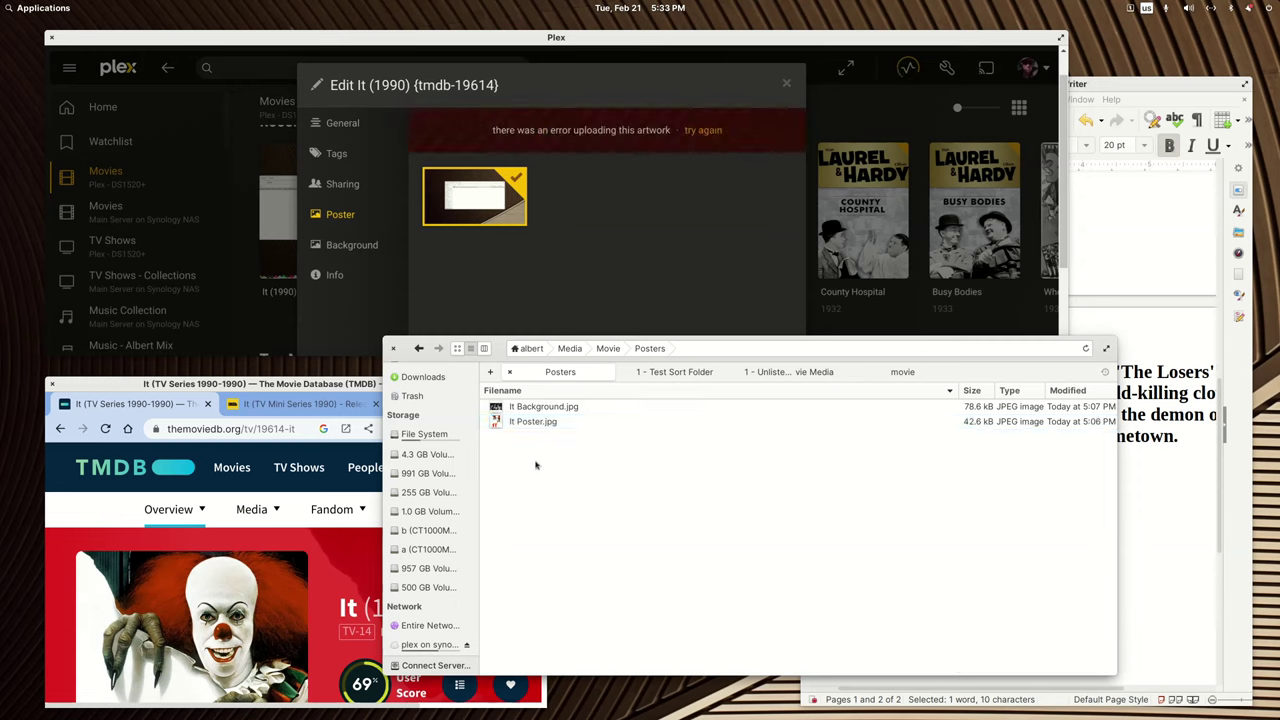
pyautogui.click(532, 422)
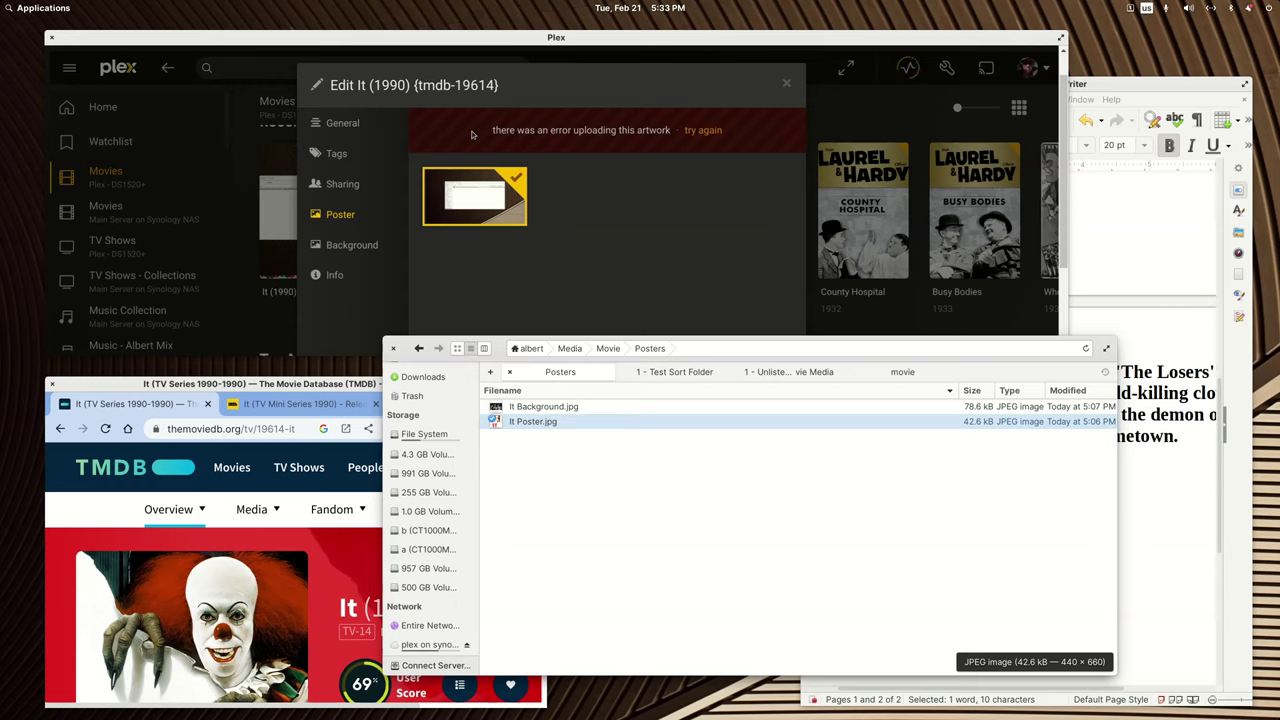
pyautogui.click(356, 244)
pyautogui.click(346, 216)
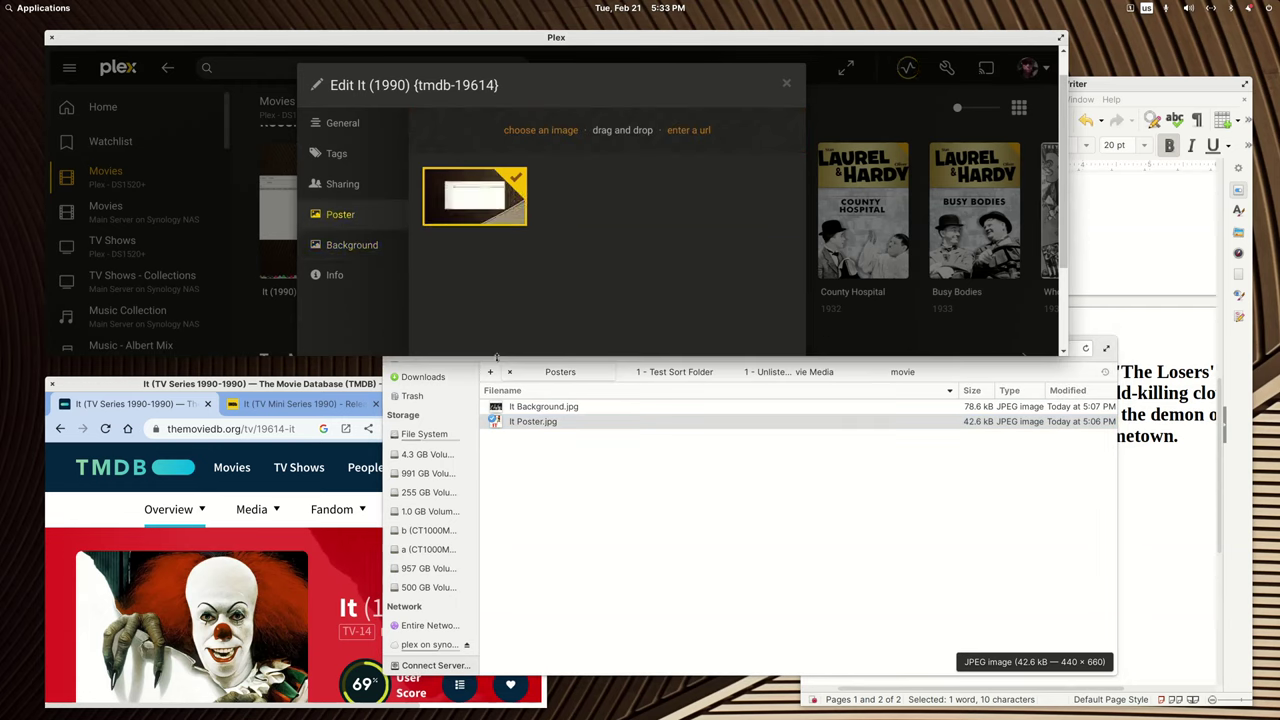
pyautogui.click(528, 426)
pyautogui.moveTo(526, 424); pyautogui.dragTo(523, 143)
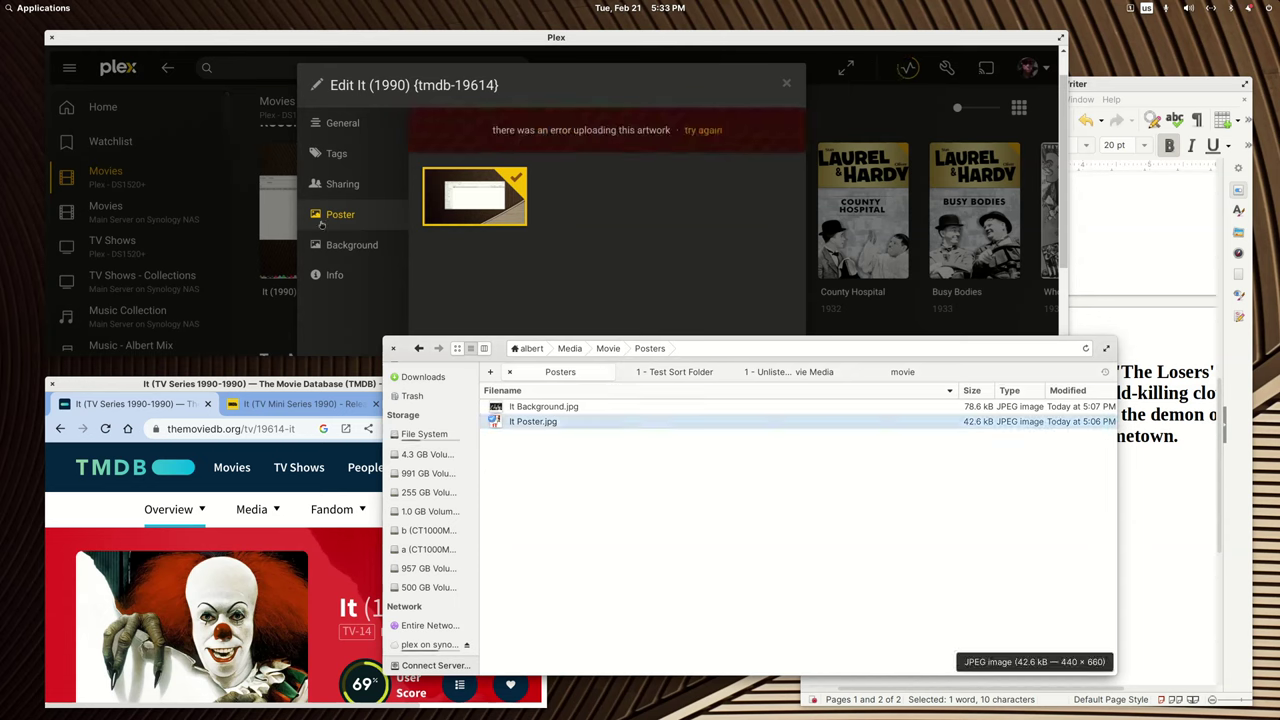
# Try to add It Background.jpg from the file manager to the background artwork, and move the file window clear of Plex.
pyautogui.click(350, 244)
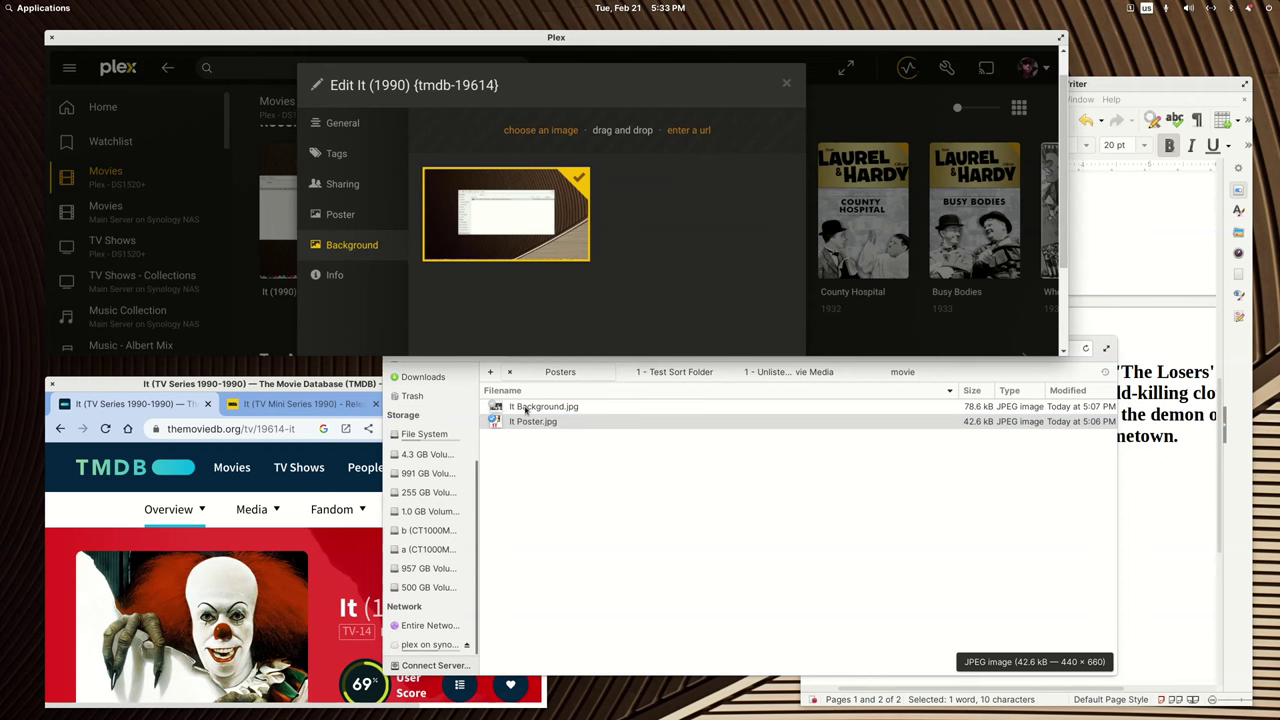
pyautogui.moveTo(525, 410); pyautogui.dragTo(510, 137)
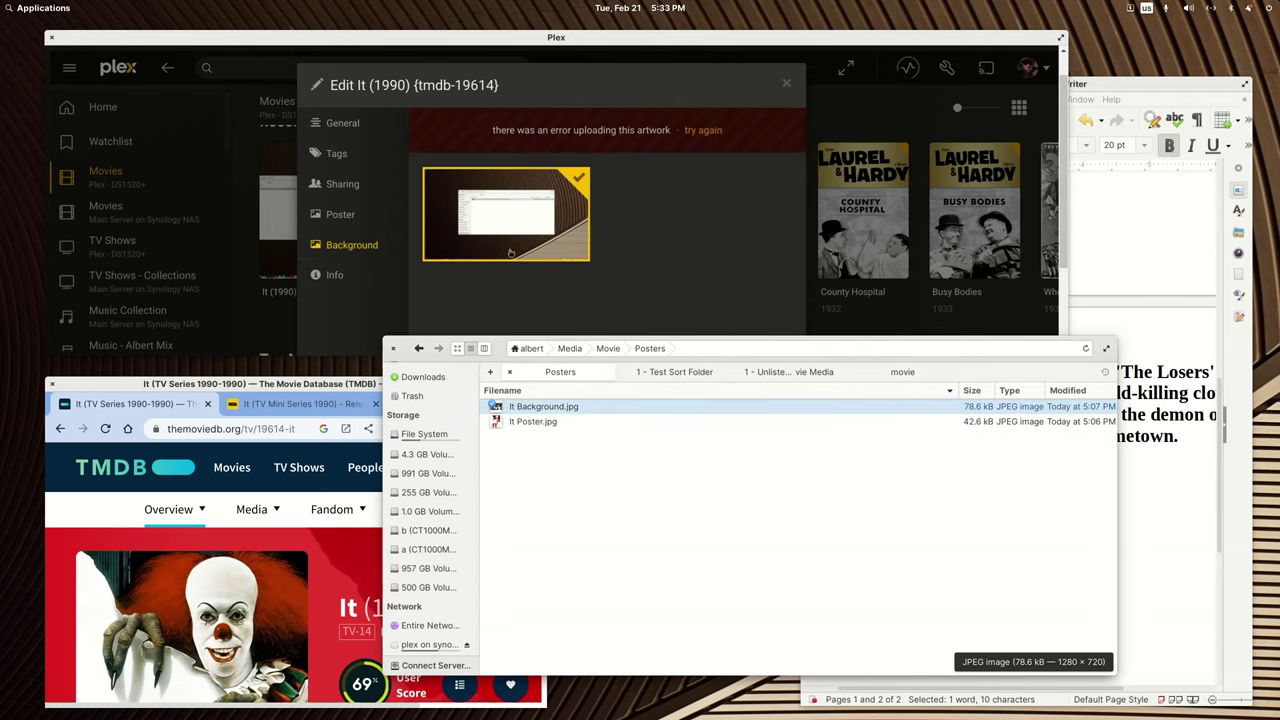
pyautogui.moveTo(497, 351); pyautogui.dragTo(486, 415)
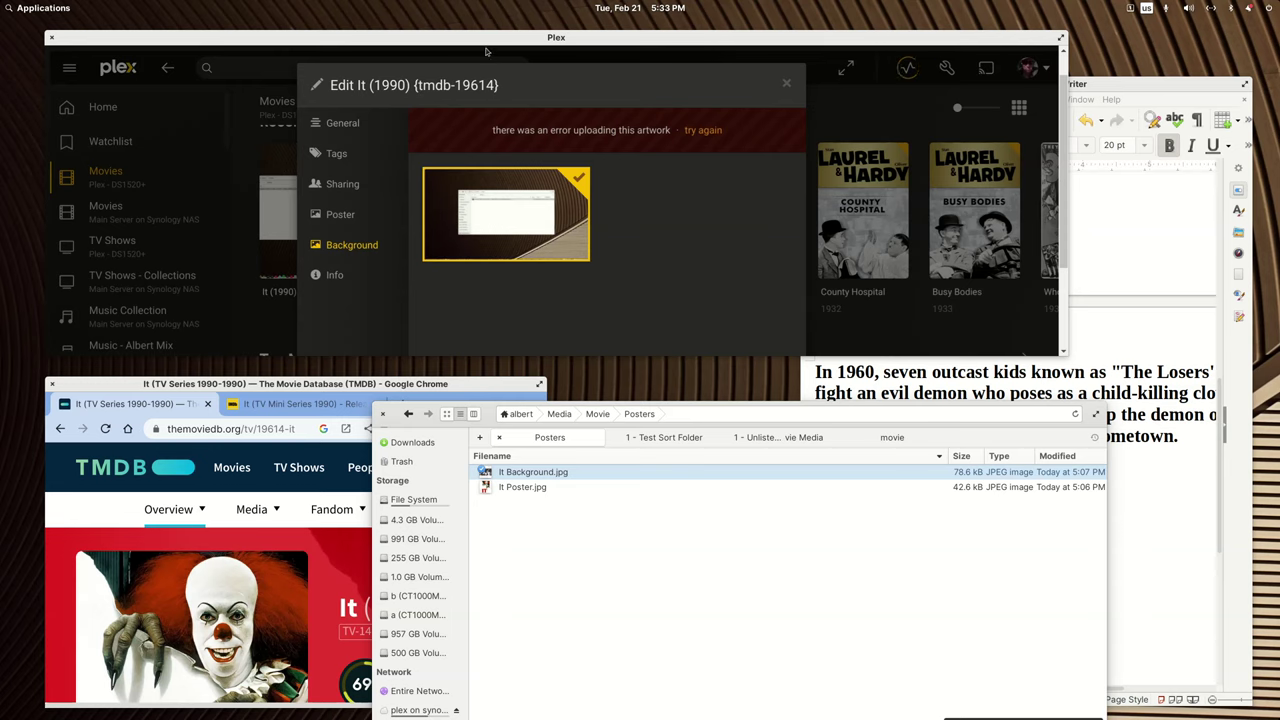
# Upload It Poster.jpg from Media/Movie/Posters as the entry's poster using the image chooser.
pyautogui.click(342, 214)
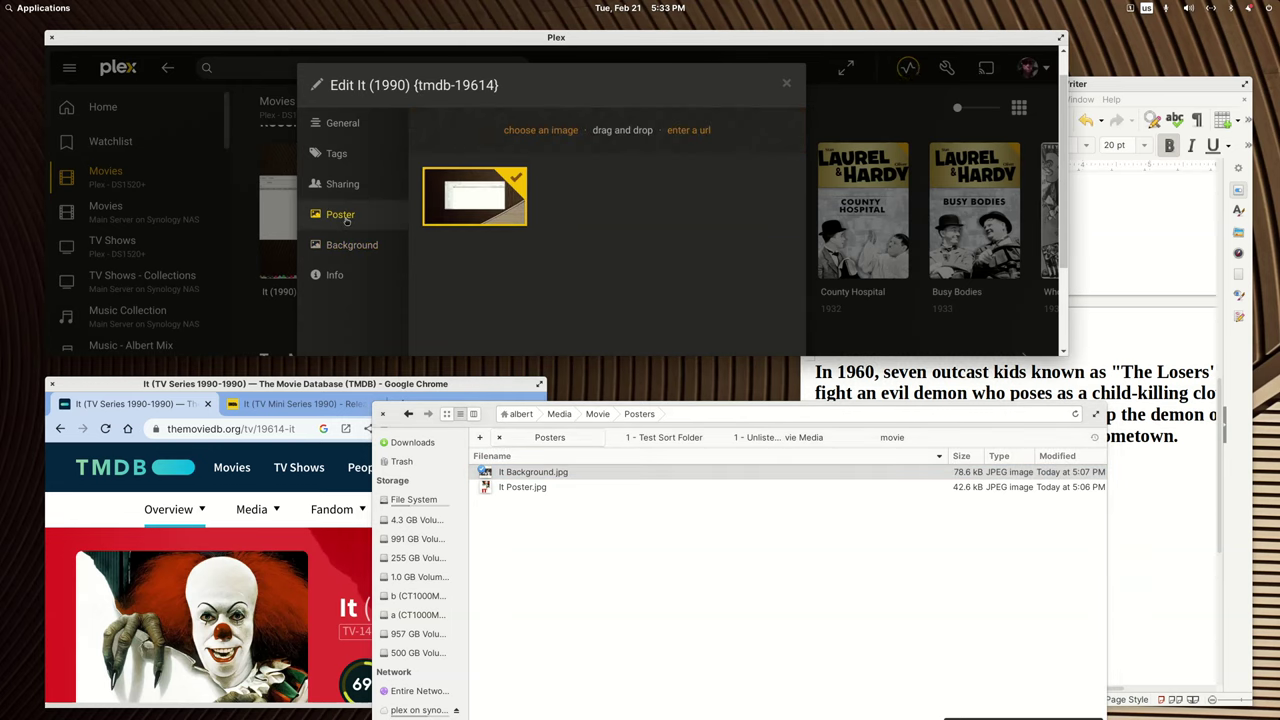
pyautogui.click(540, 131)
pyautogui.click(286, 244)
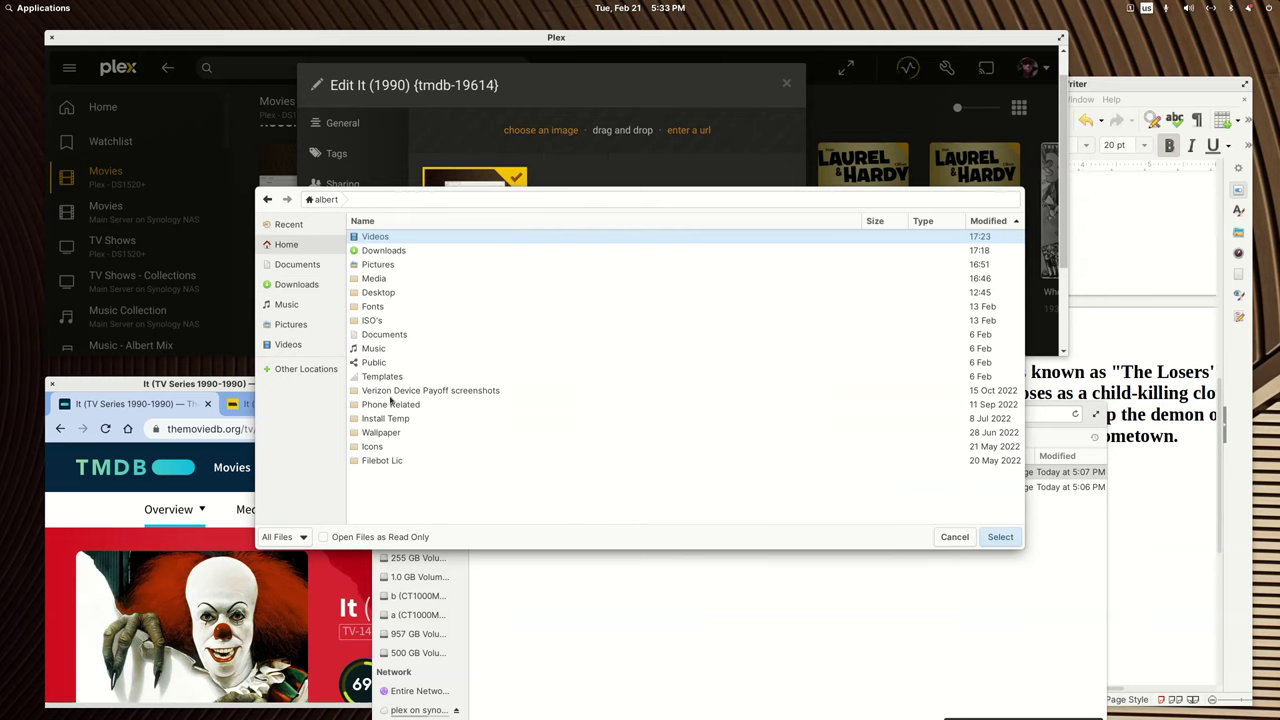
pyautogui.click(374, 279)
pyautogui.doubleClick(374, 279)
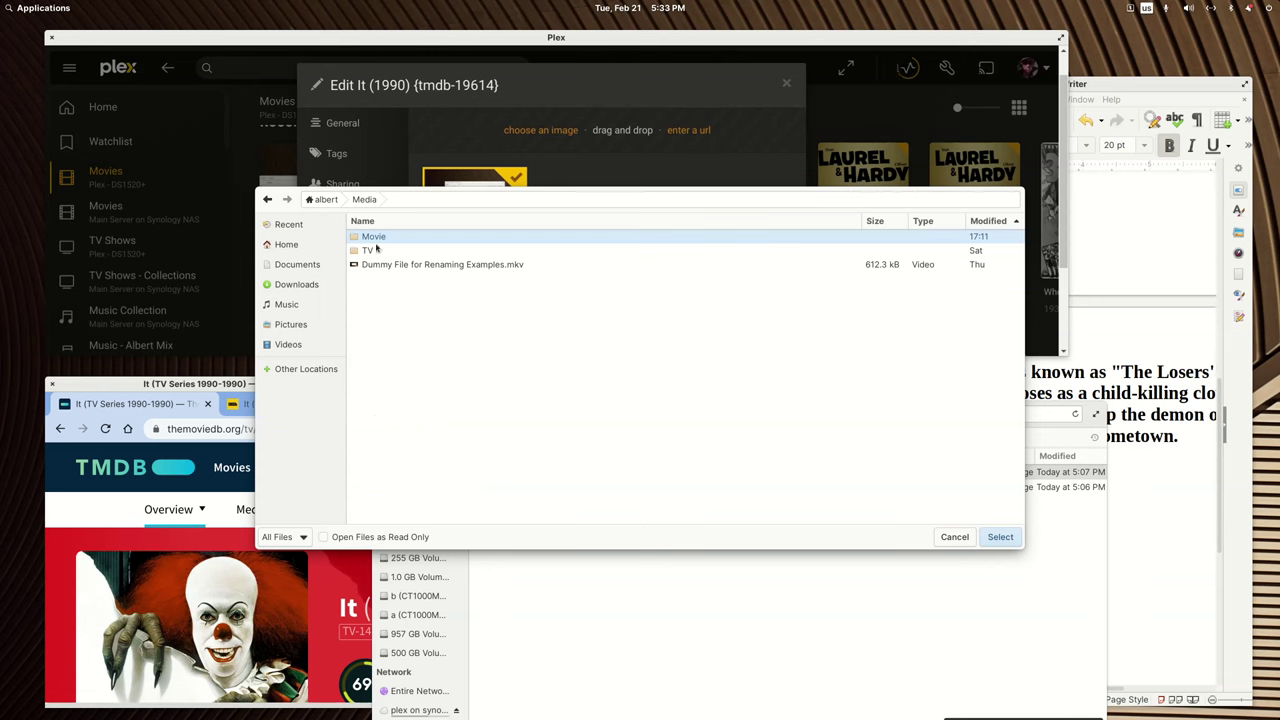
pyautogui.doubleClick(380, 238)
pyautogui.click(385, 252)
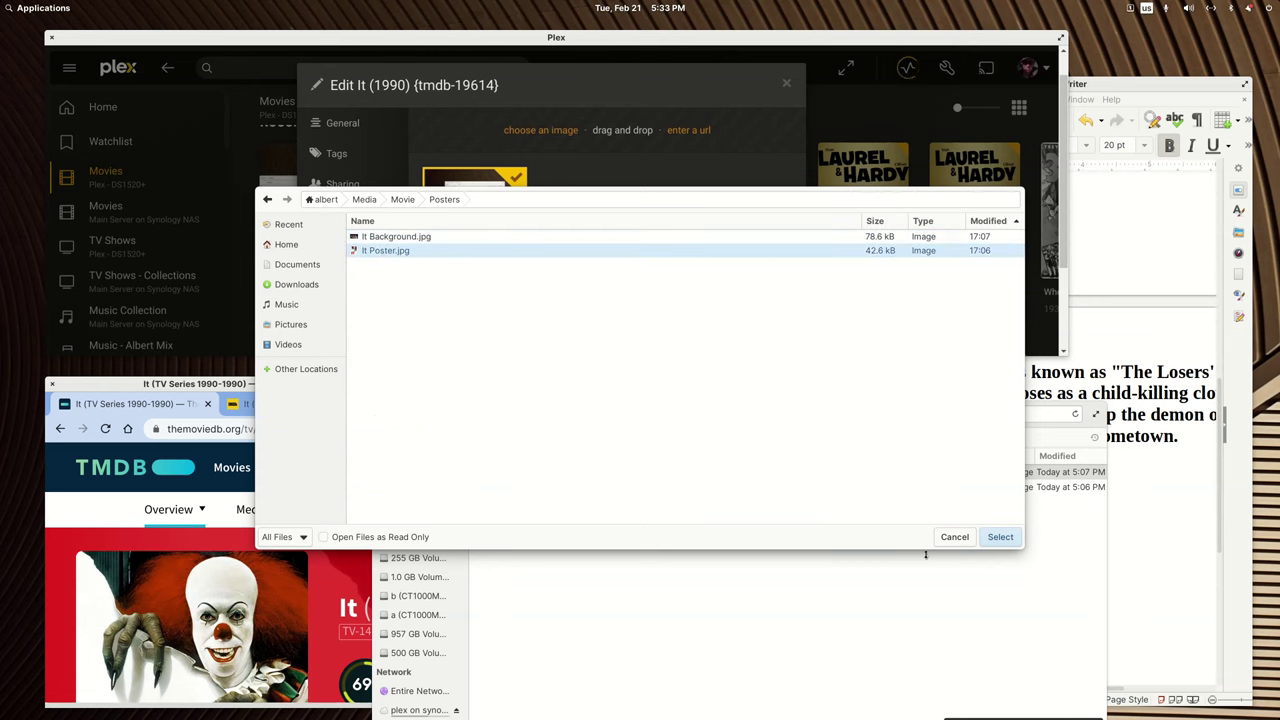
pyautogui.click(992, 537)
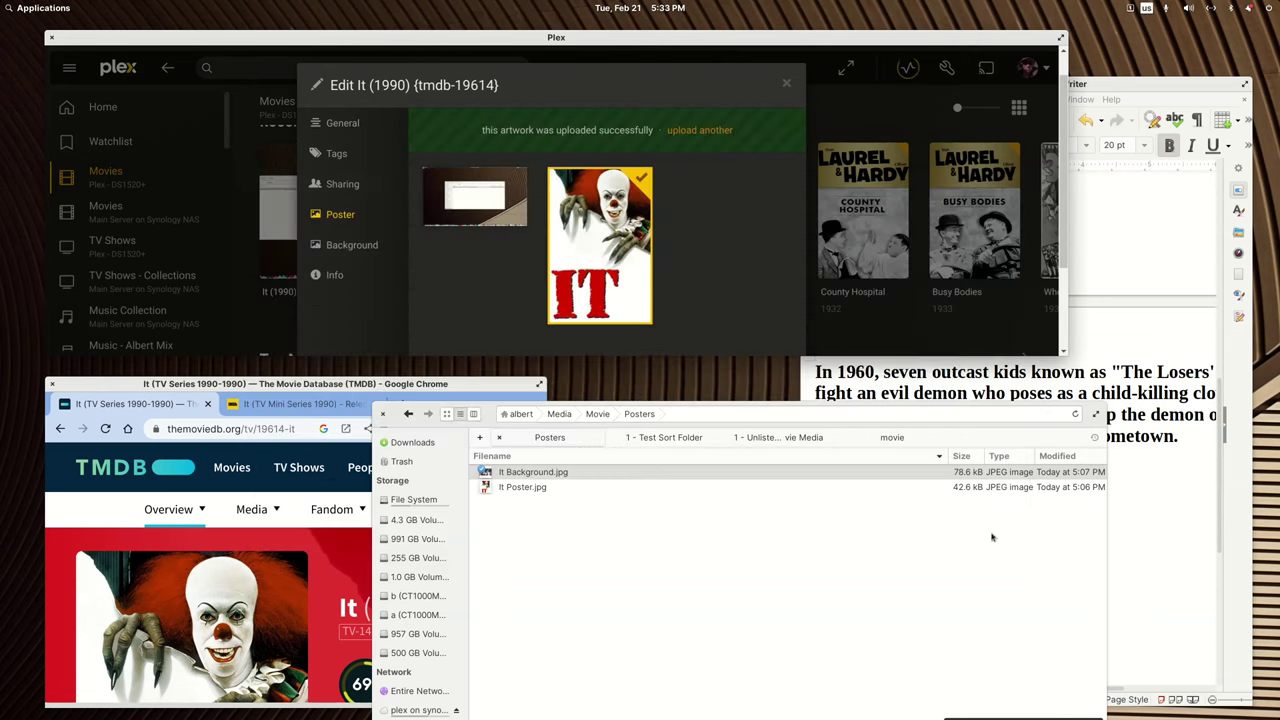
# Upload It Background.jpg as the entry's background artwork and save the changes to the It entry.
pyautogui.click(352, 245)
pyautogui.click(505, 130)
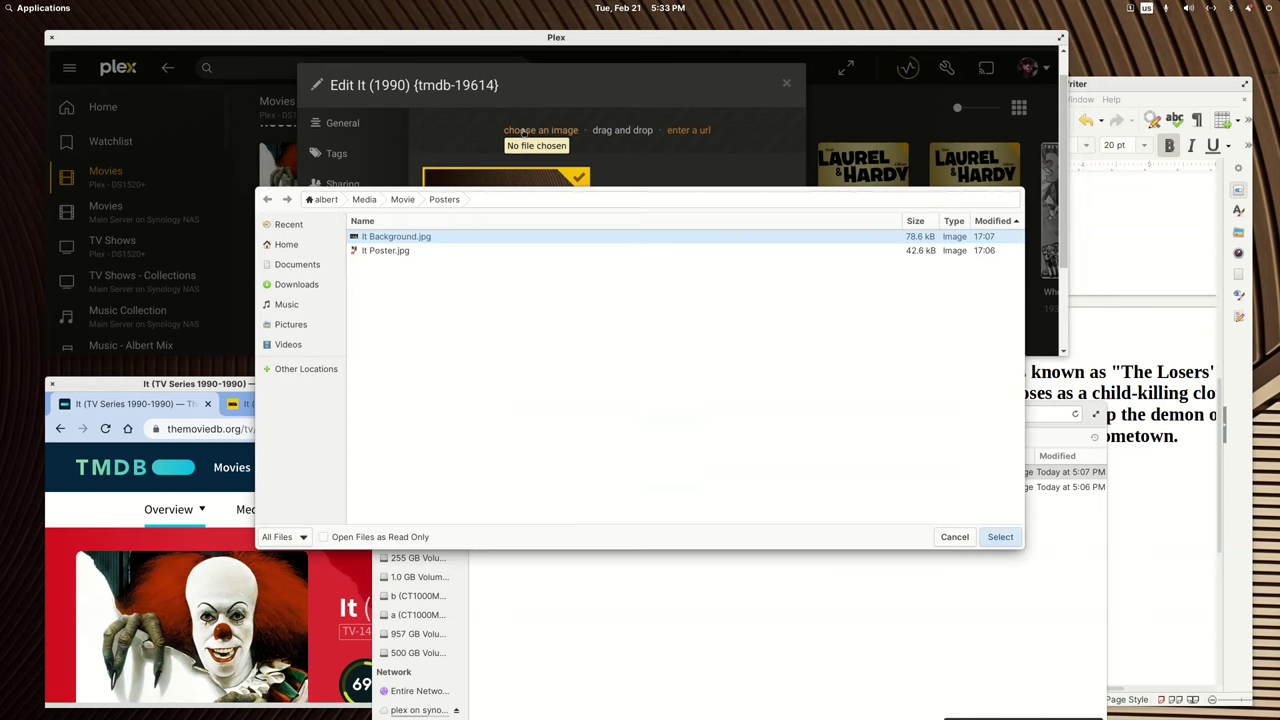
pyautogui.click(983, 540)
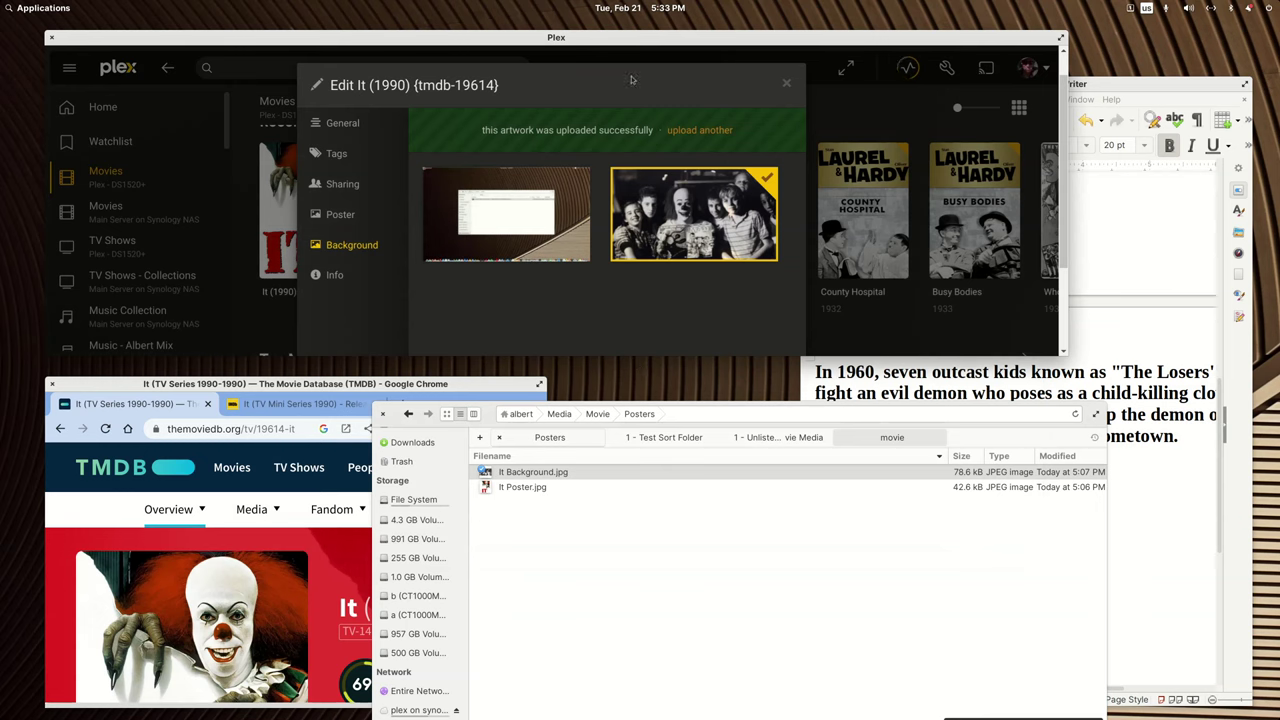
pyautogui.scroll(-3, 444, 217)
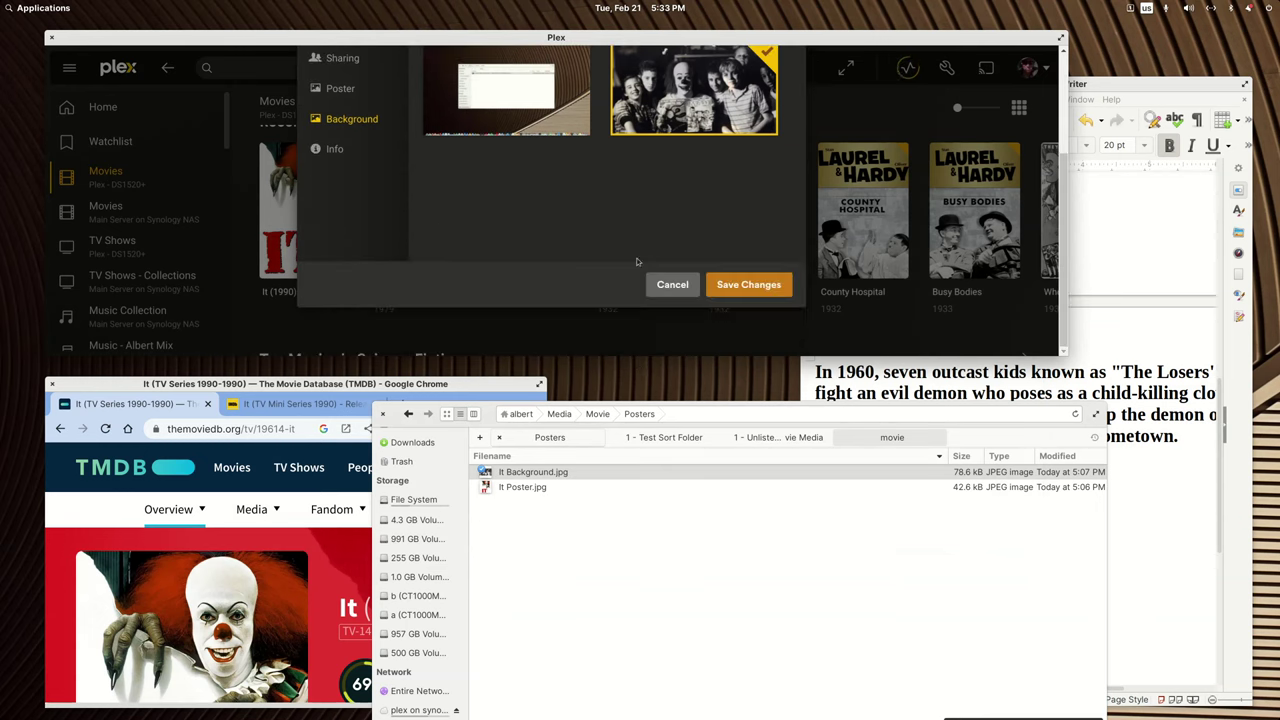
pyautogui.click(772, 296)
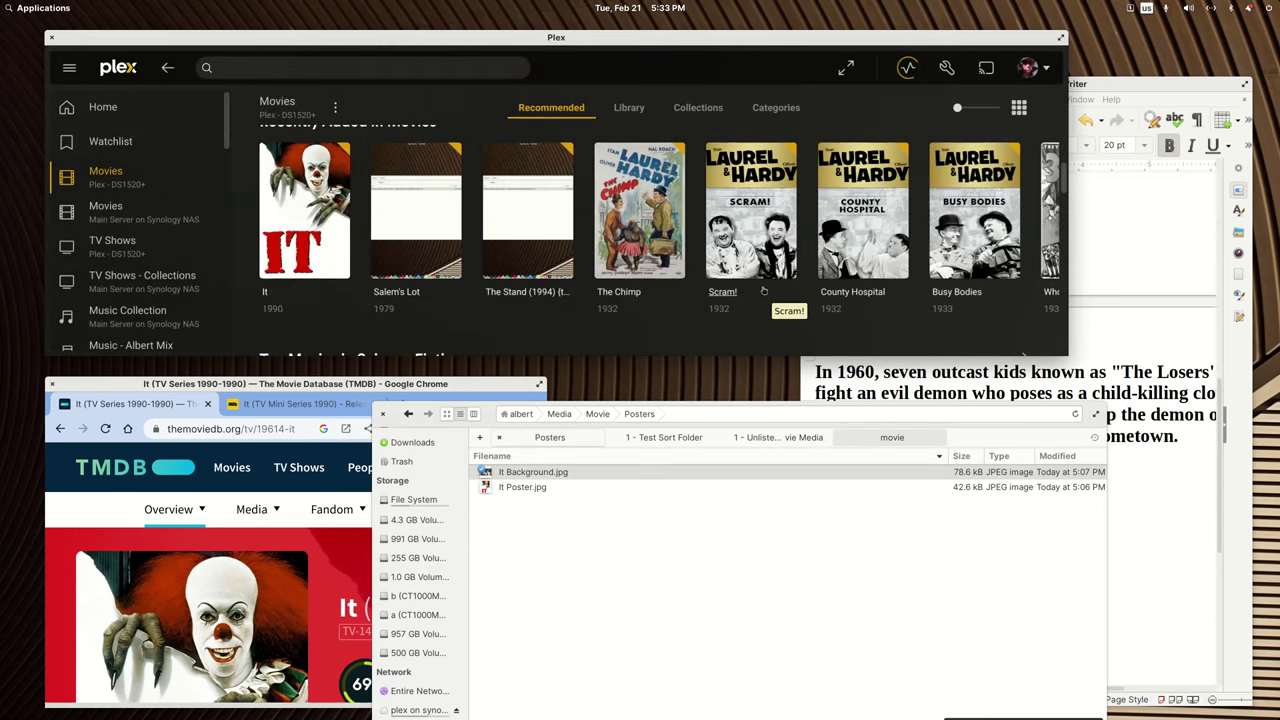
# Open the edited It entry and examine its poster, rating, summary and media details.
pyautogui.click(334, 205)
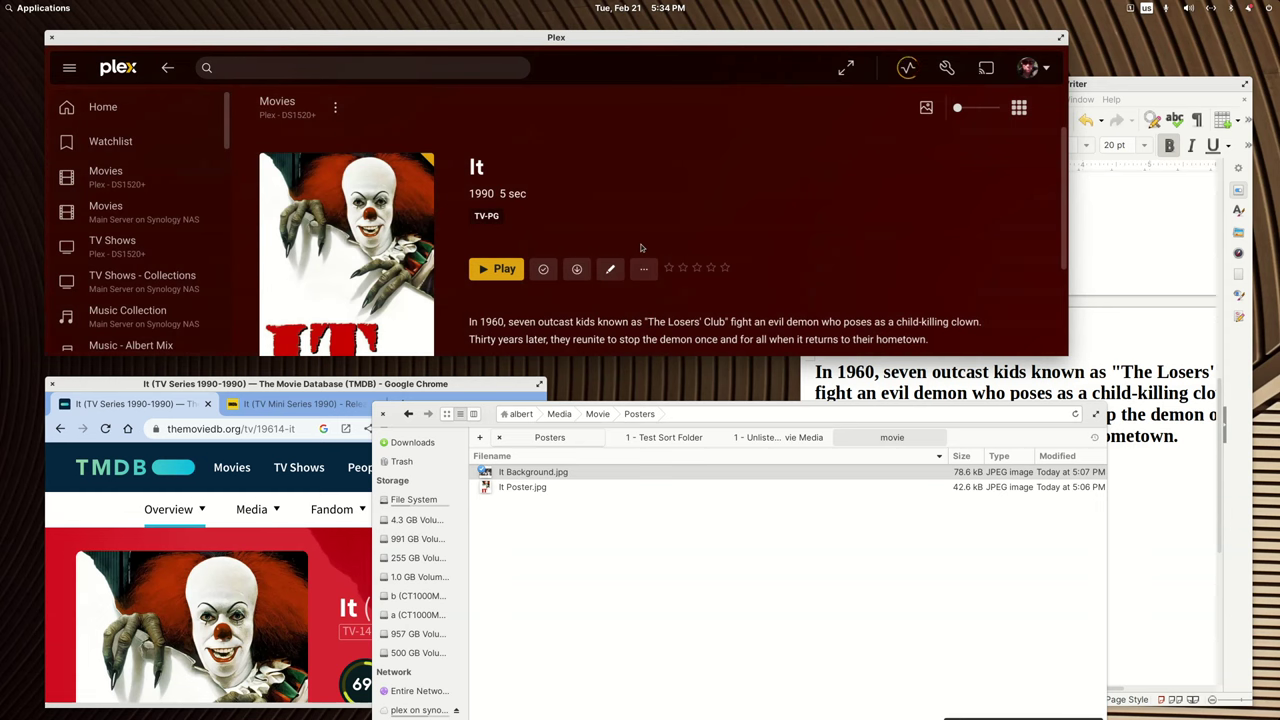
pyautogui.scroll(-3, 641, 247)
pyautogui.scroll(3, 641, 247)
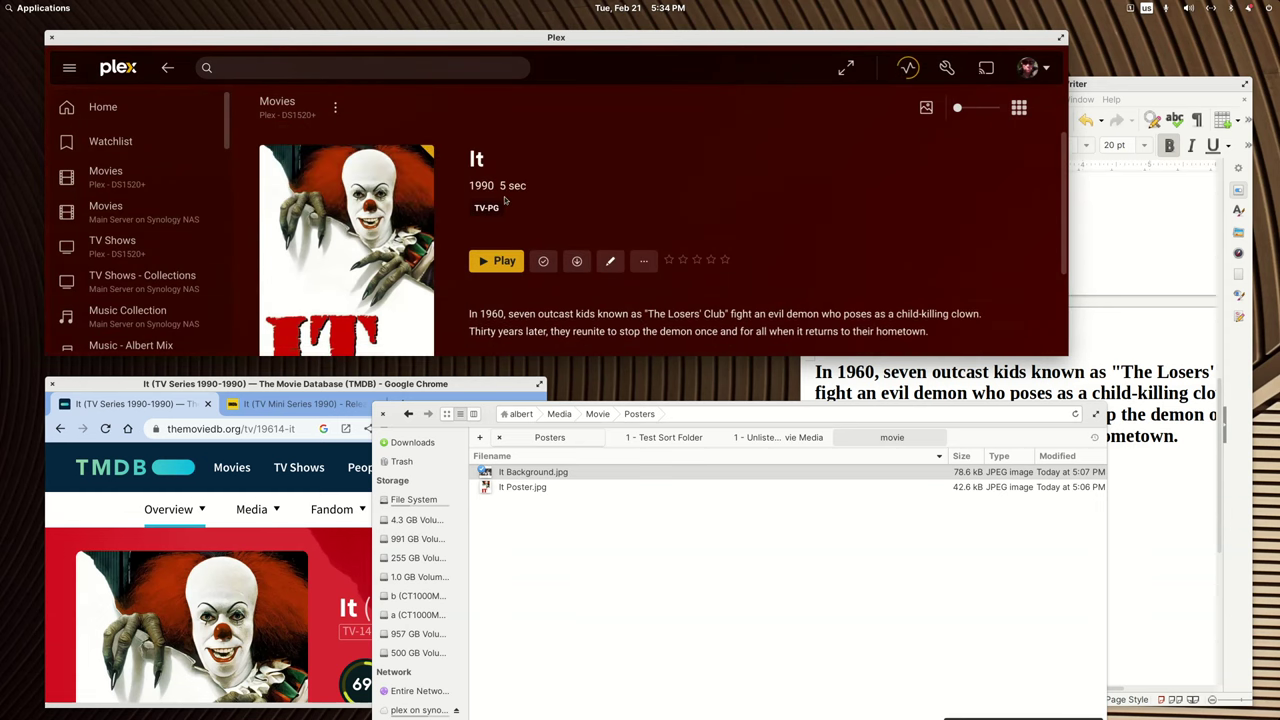
pyautogui.scroll(-2, 600, 222)
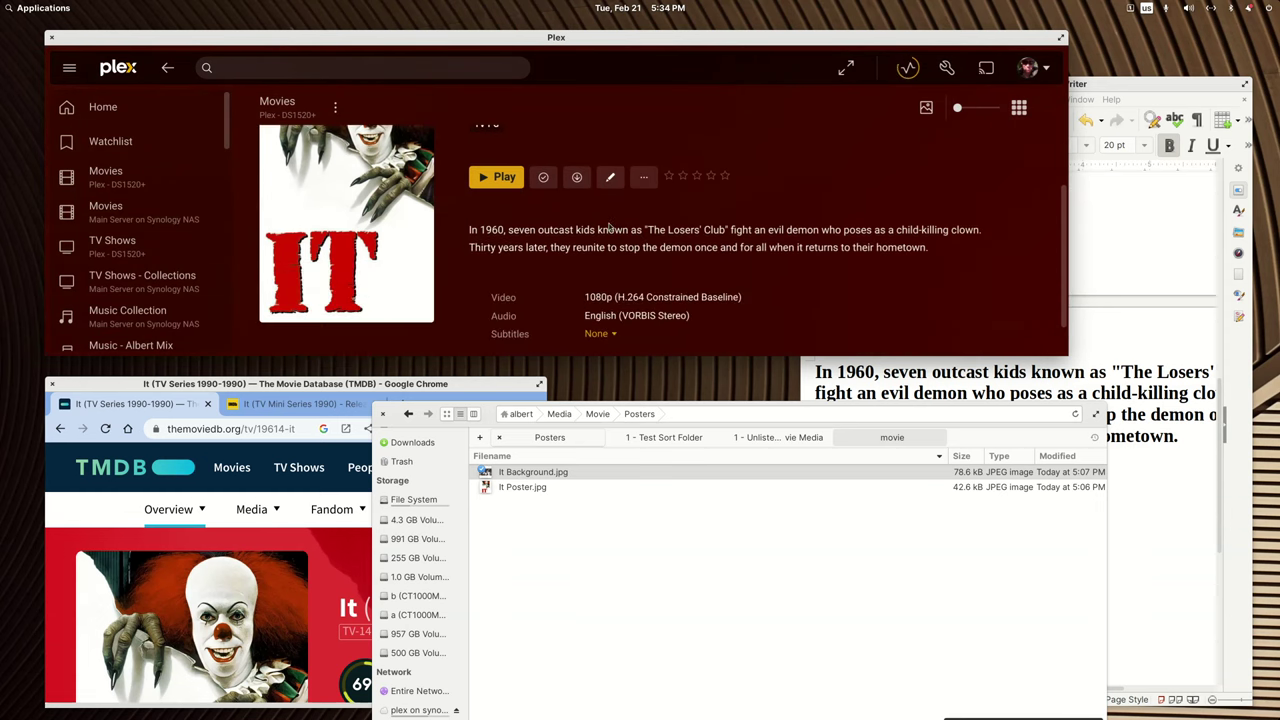
pyautogui.scroll(-1, 608, 226)
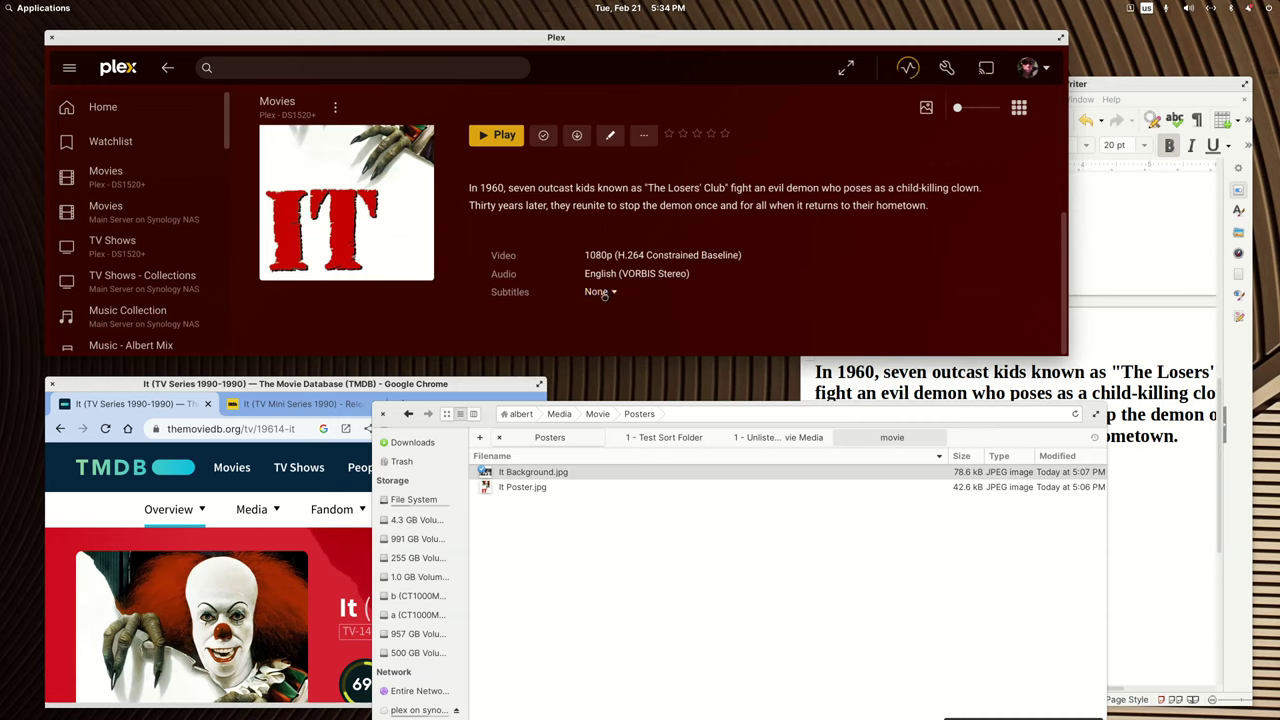
pyautogui.scroll(1, 600, 300)
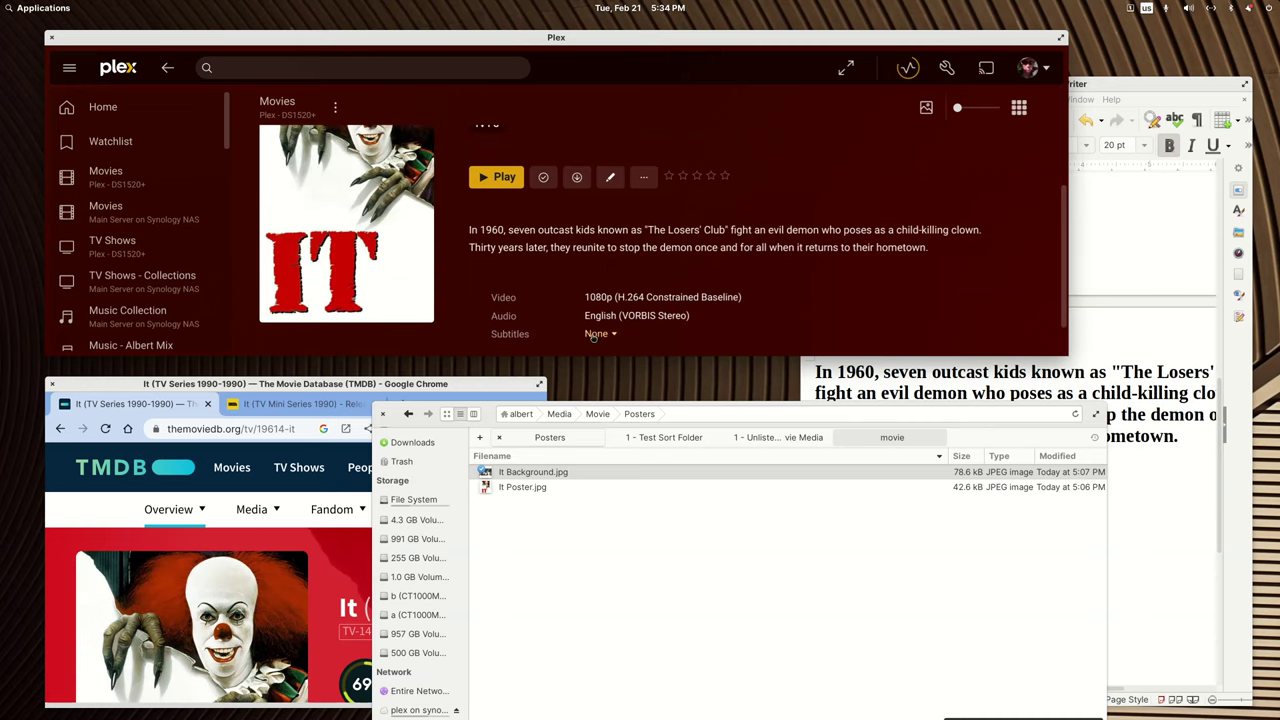
pyautogui.scroll(-1, 597, 337)
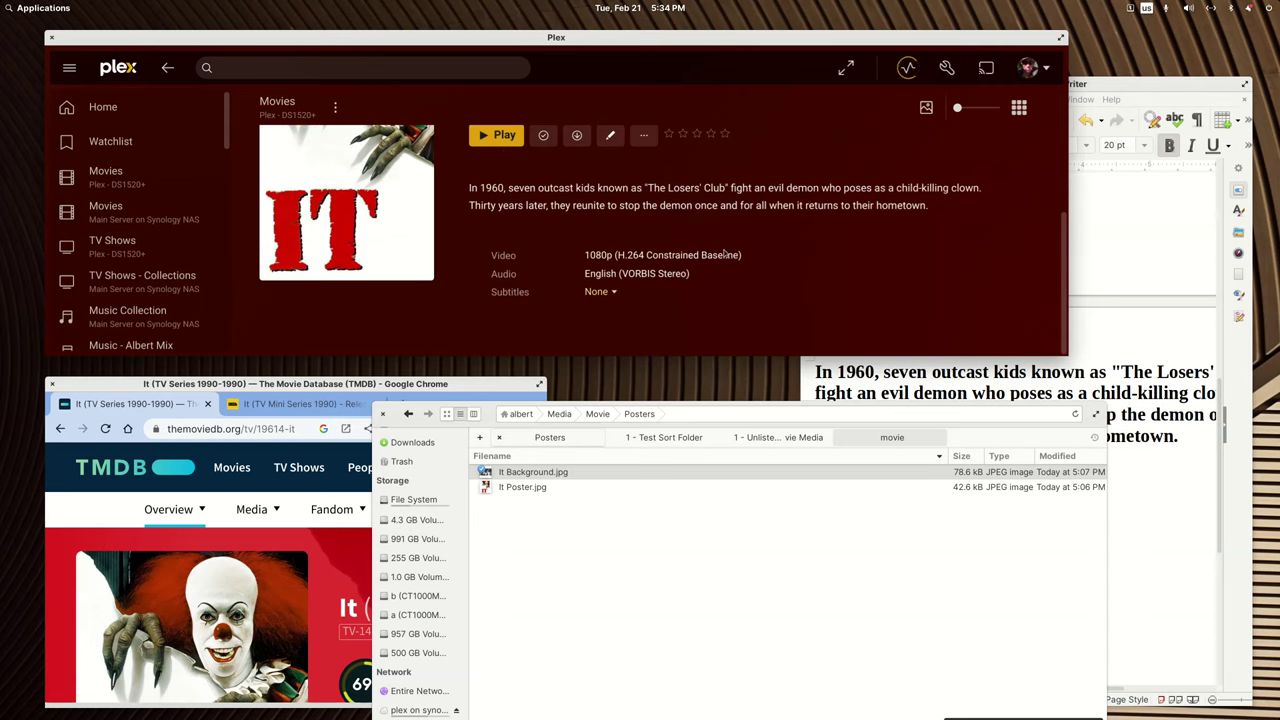
pyautogui.scroll(3, 718, 240)
pyautogui.scroll(-1, 718, 240)
pyautogui.scroll(1, 718, 240)
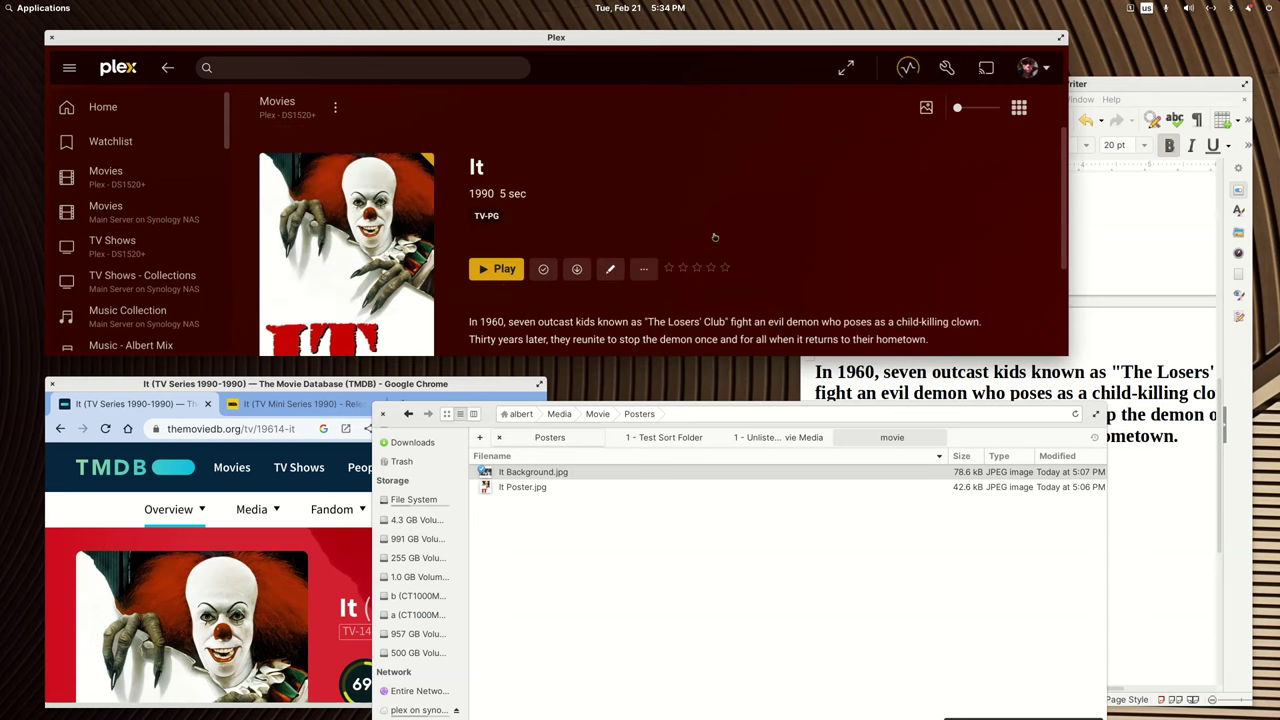
# Search Plex for "it", look through the media library matches for the It (1990) entry, and dismiss the results.
pyautogui.click(288, 67)
pyautogui.write('it')
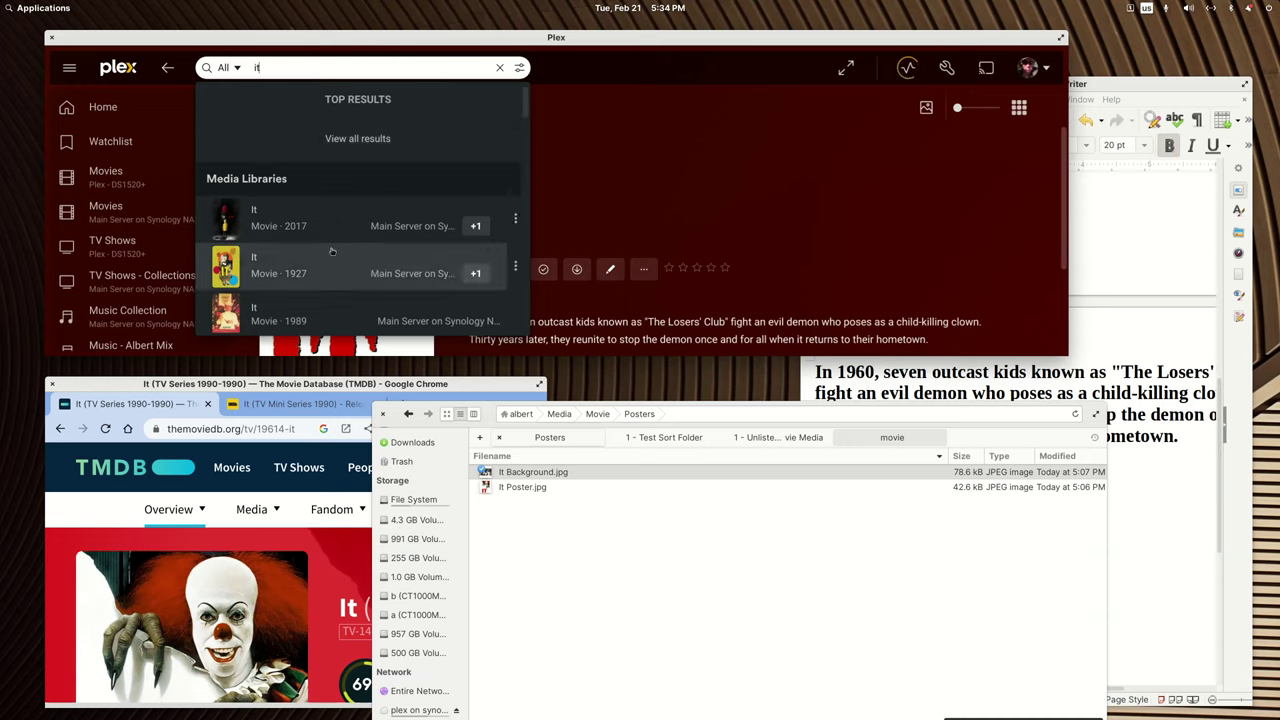
pyautogui.scroll(-2, 327, 272)
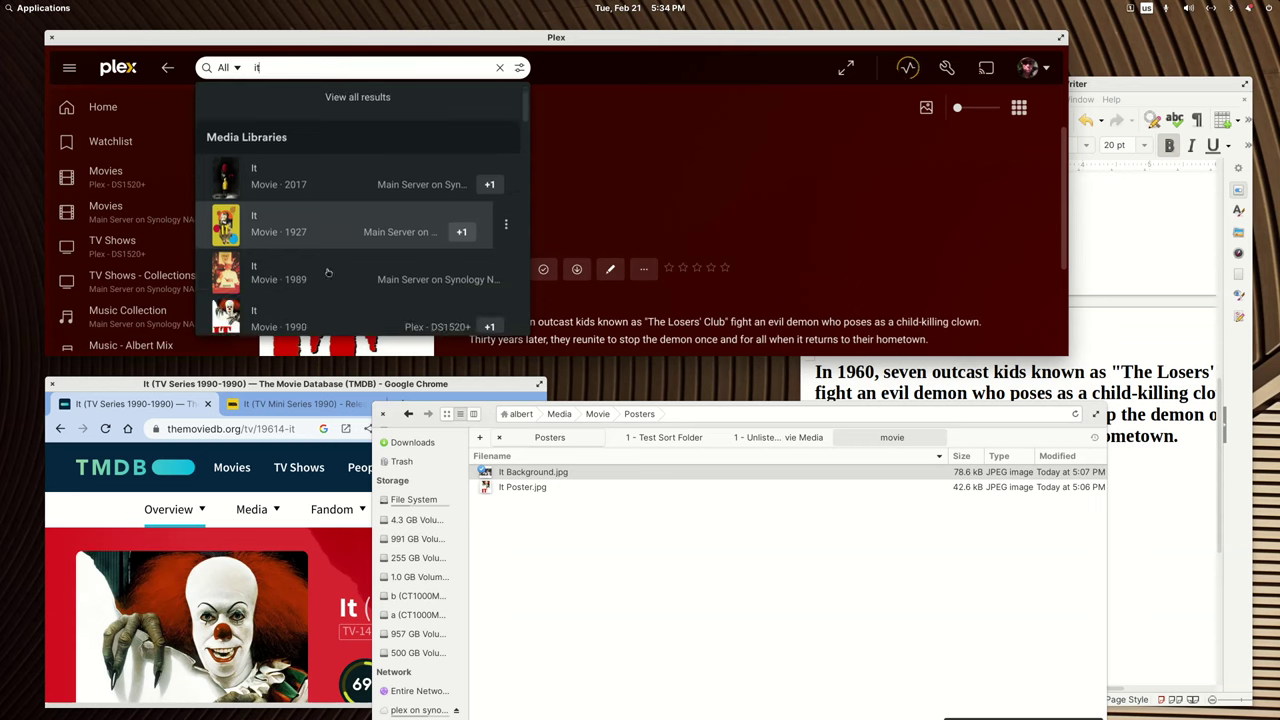
pyautogui.scroll(1, 315, 266)
pyautogui.scroll(-1, 311, 263)
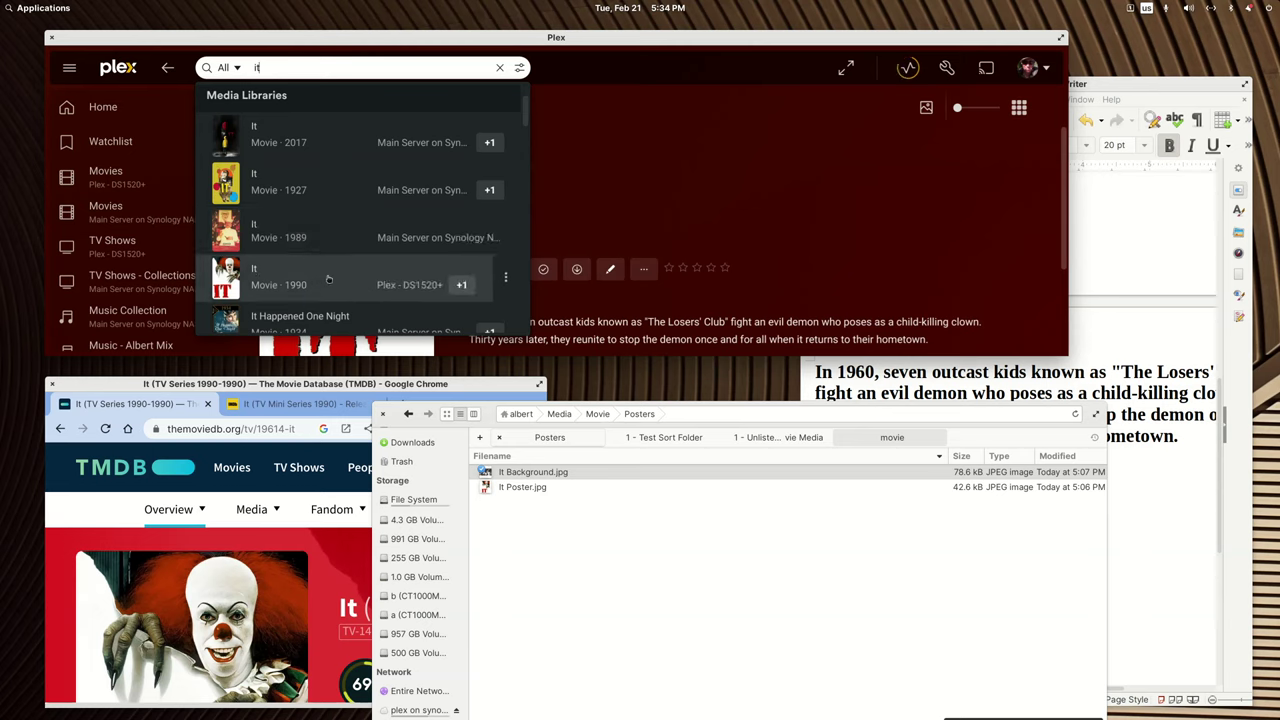
pyautogui.scroll(-2, 381, 284)
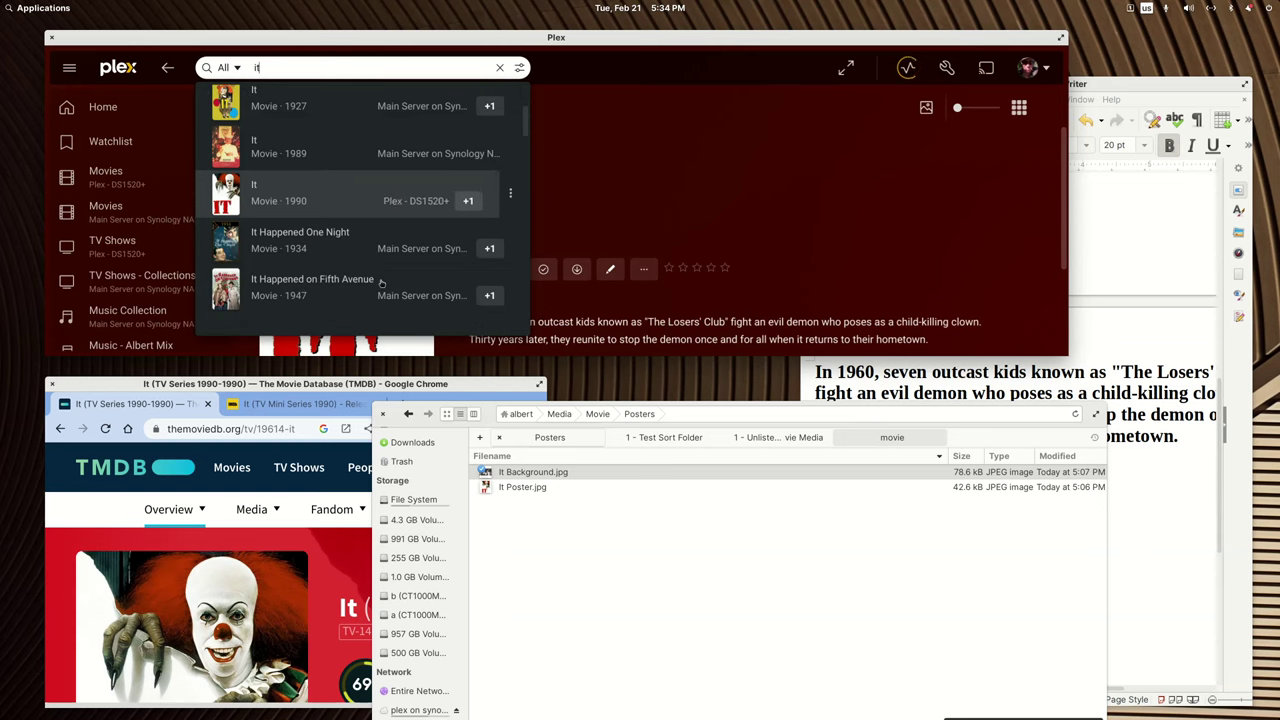
pyautogui.scroll(3, 381, 284)
pyautogui.click(589, 99)
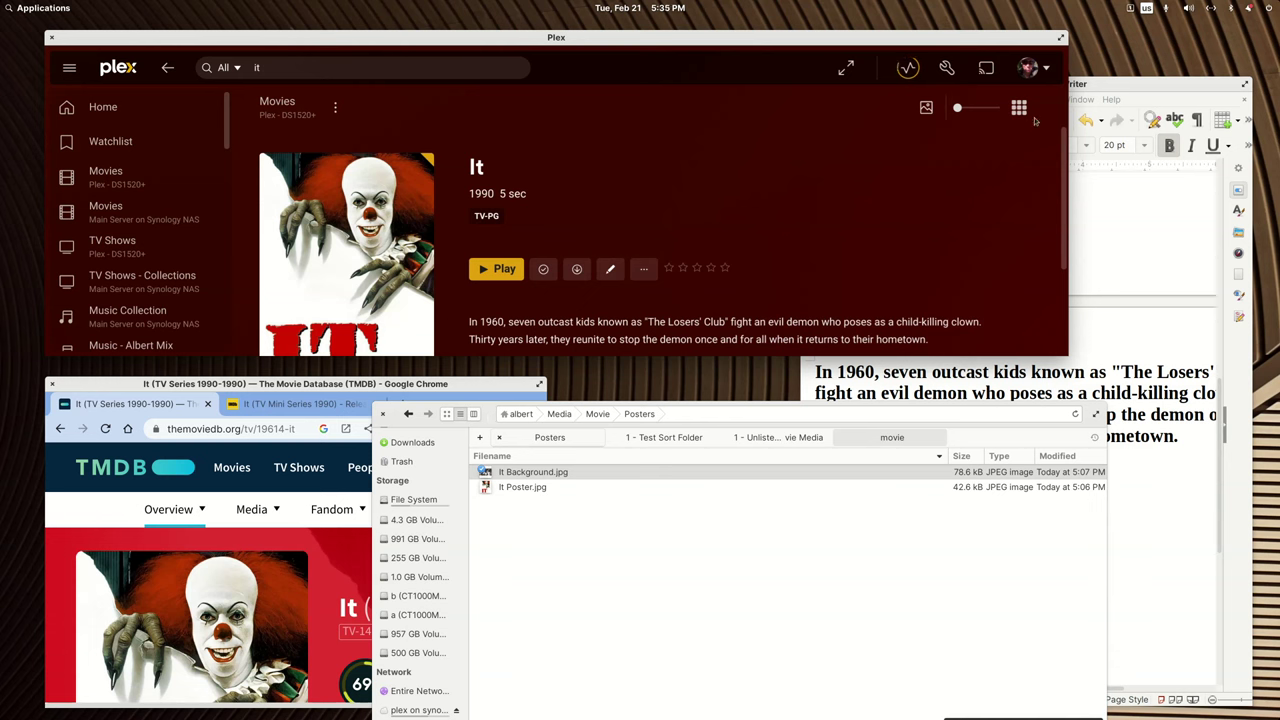
# Switch to LibreOffice Writer to review the TMDB and IMDB file-name lists, and return to the It entry in Plex.
pyautogui.click(1128, 91)
pyautogui.scroll(6, 988, 380)
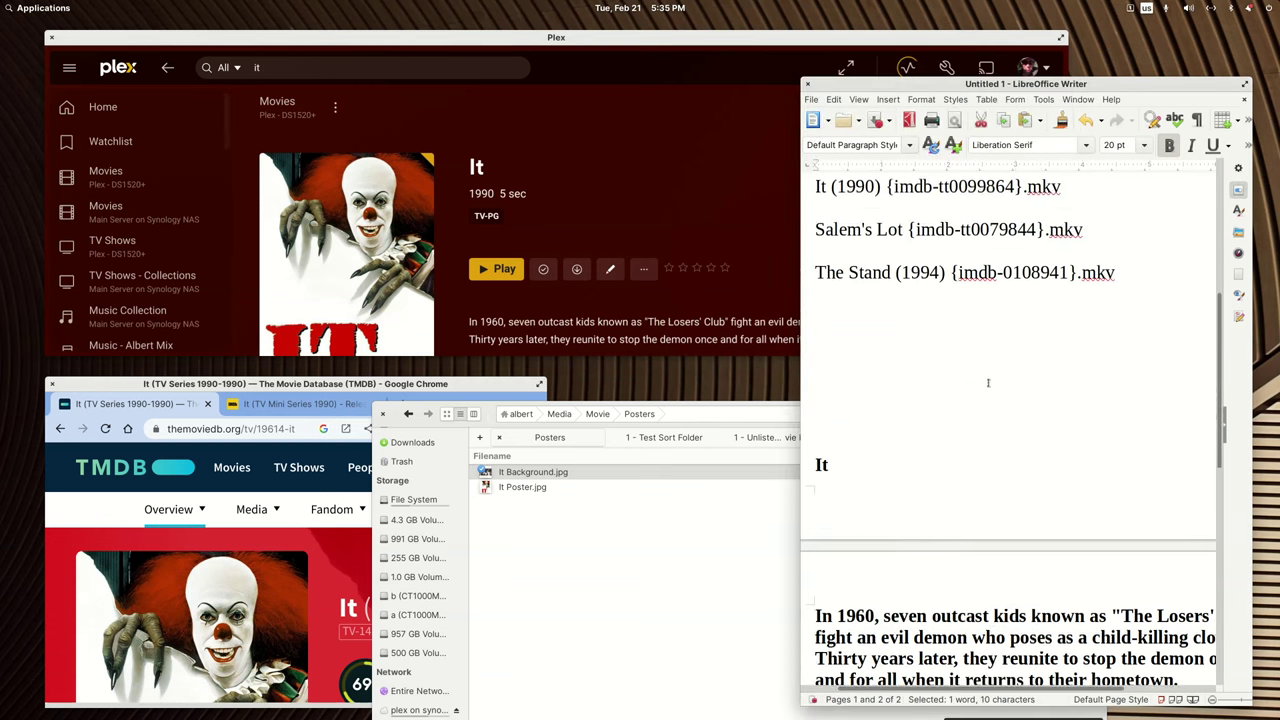
pyautogui.scroll(3, 988, 383)
pyautogui.scroll(1, 988, 383)
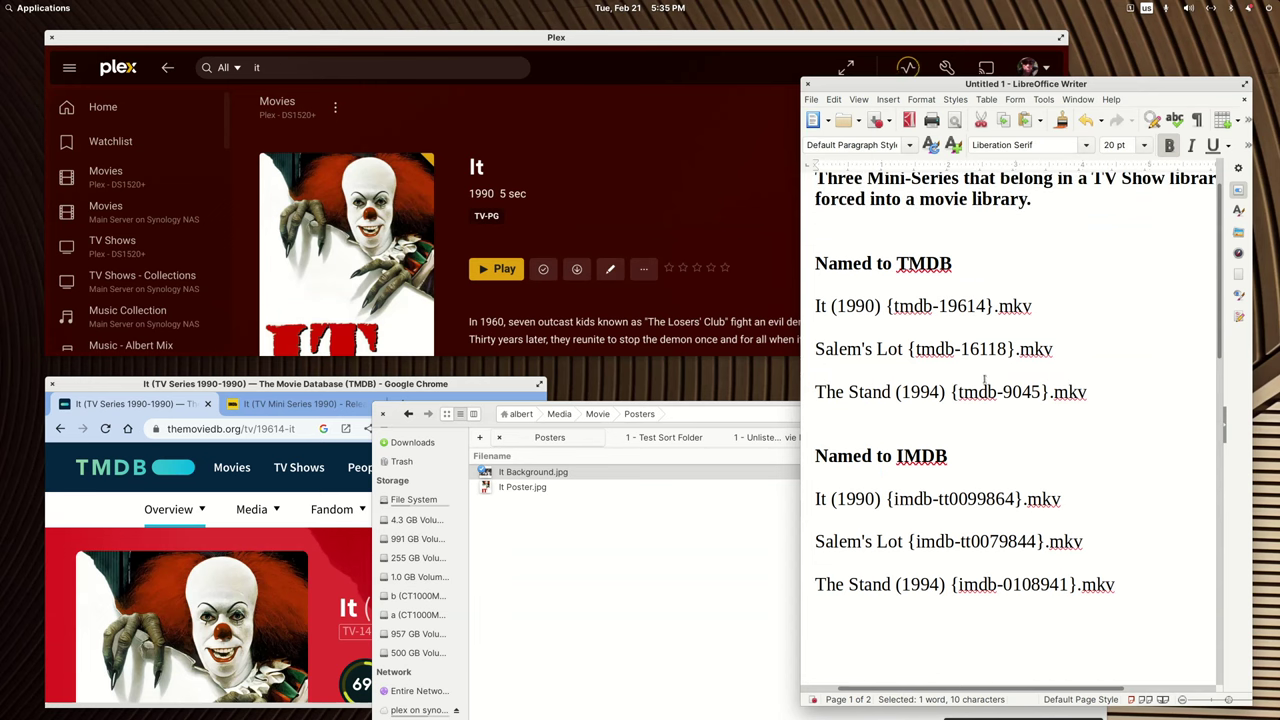
pyautogui.click(689, 44)
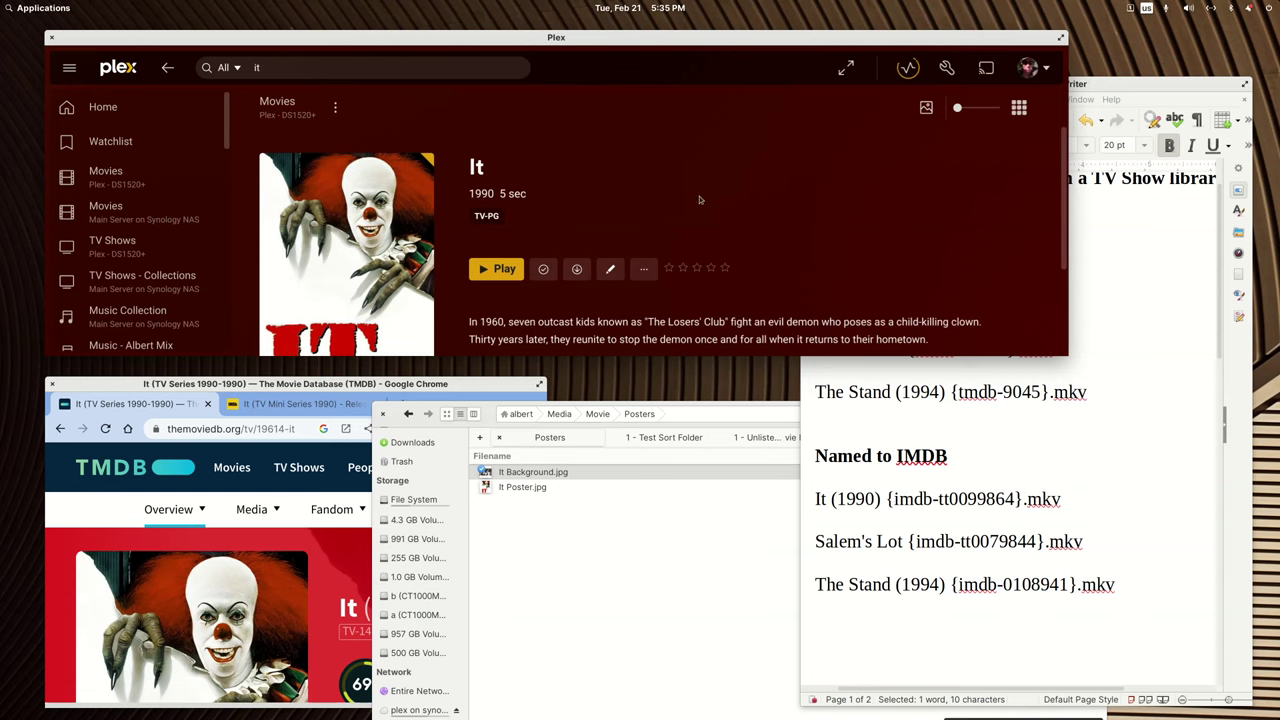
pyautogui.scroll(-2, 699, 193)
pyautogui.scroll(1, 699, 193)
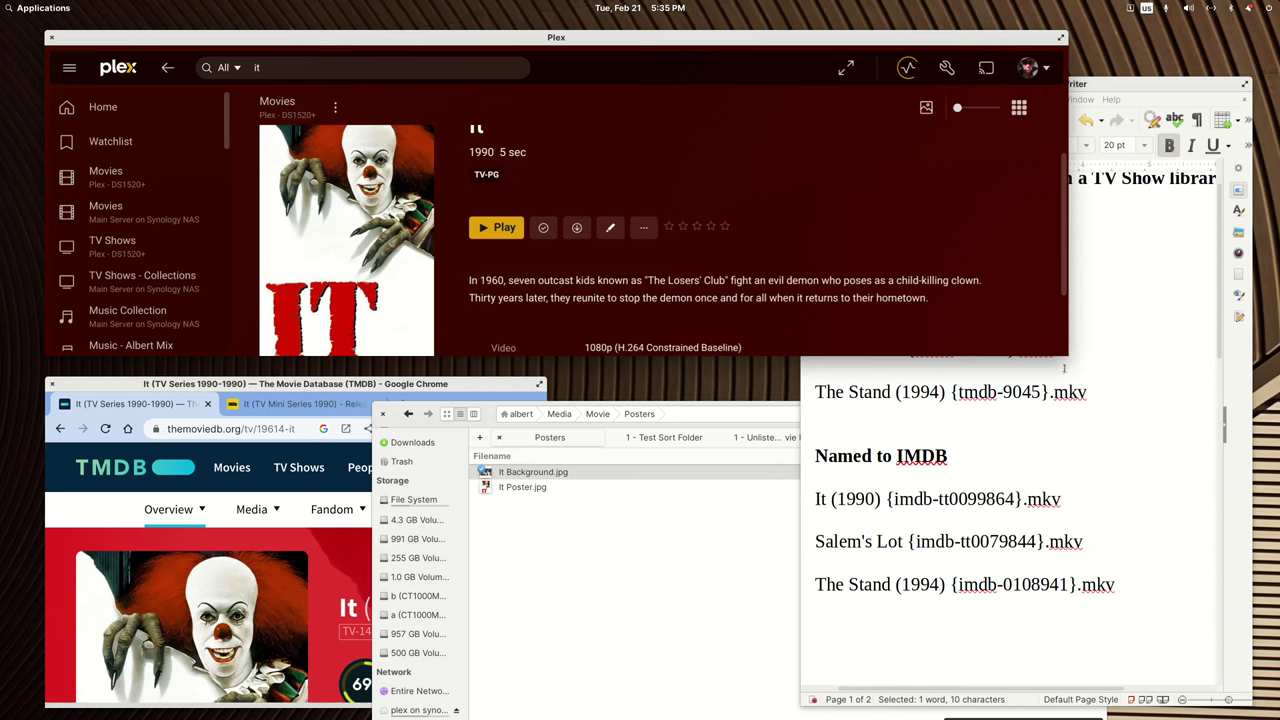
# Bring the Writer document forward, move the file manager clear of it, and show the contents of 1 - Test Sort Folder.
pyautogui.click(1130, 390)
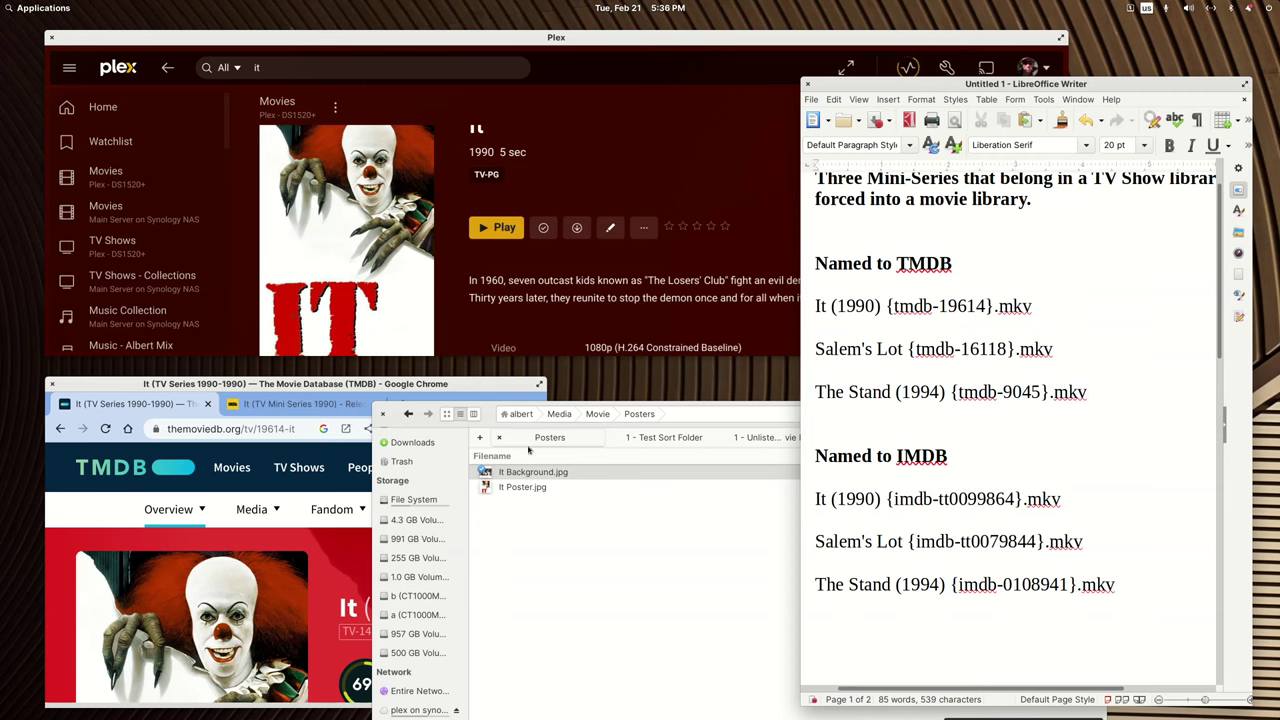
pyautogui.moveTo(486, 418); pyautogui.dragTo(370, 189)
pyautogui.click(582, 215)
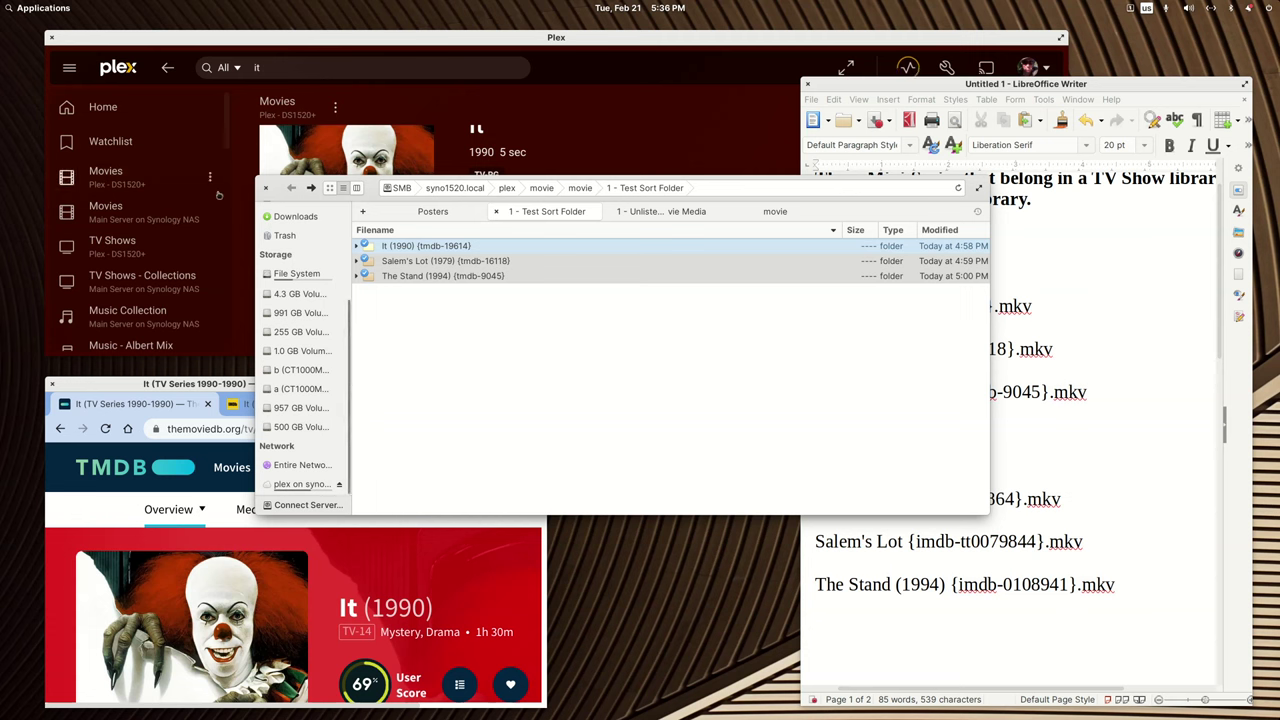
# Open the edit settings of the Plex - DS1520+ Movies library, check its media folder path, and close them without changes.
pyautogui.click(210, 177)
pyautogui.click(210, 177)
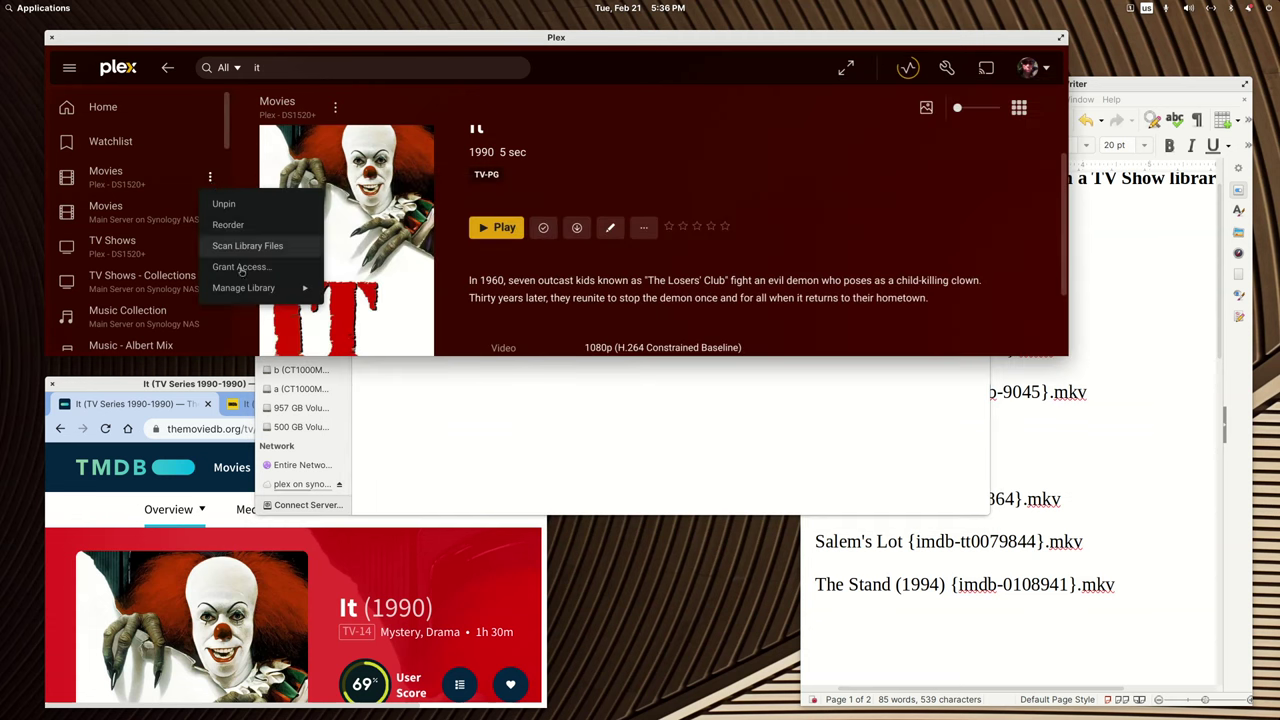
pyautogui.moveTo(260, 288)
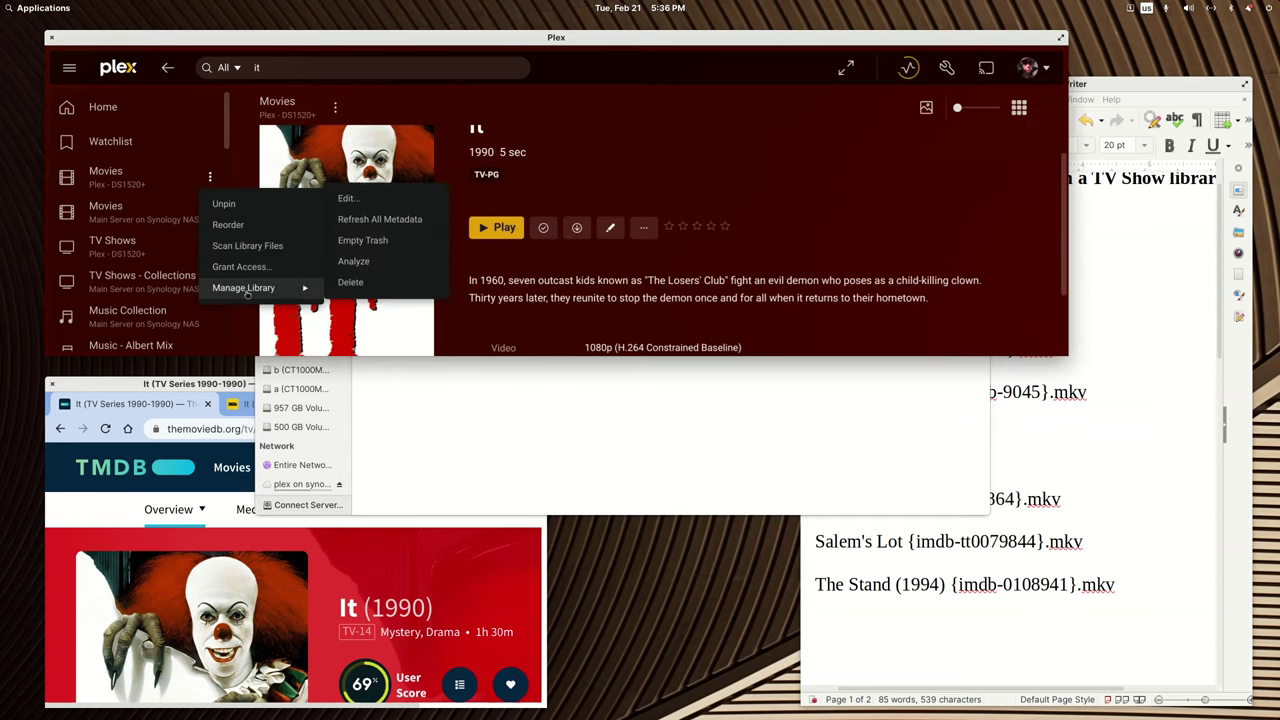
pyautogui.click(347, 198)
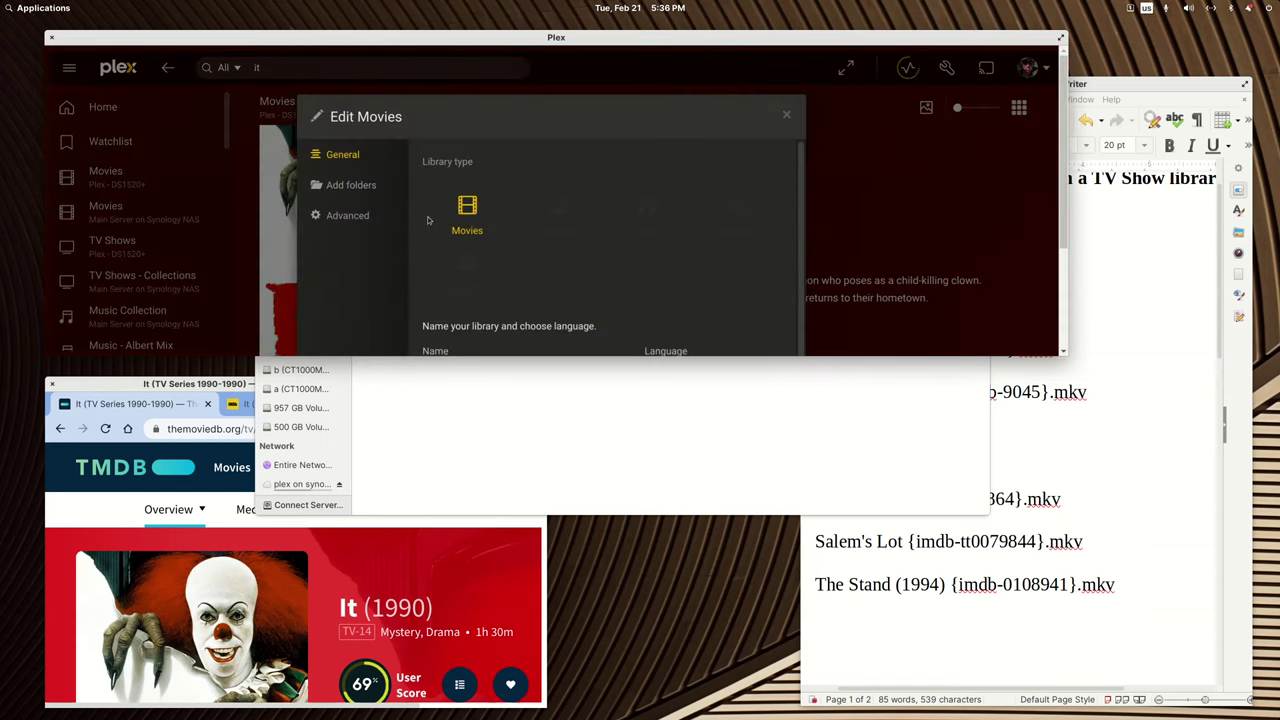
pyautogui.click(350, 185)
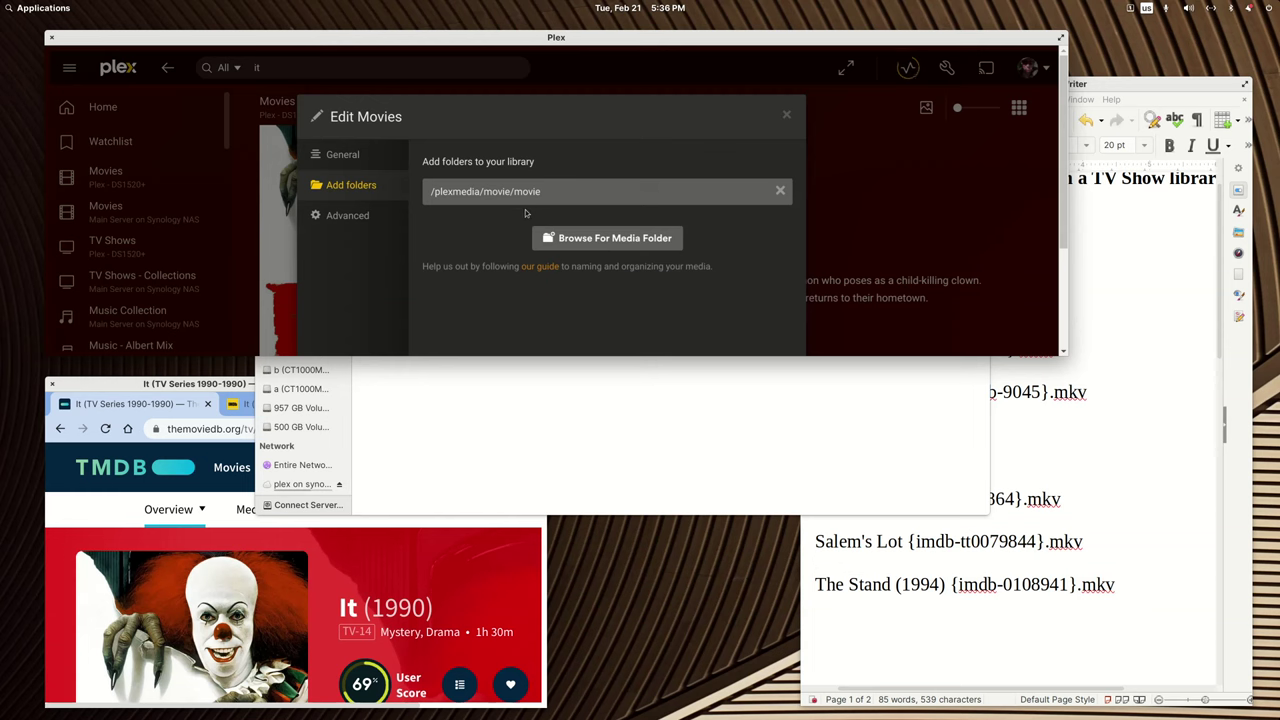
pyautogui.click(787, 117)
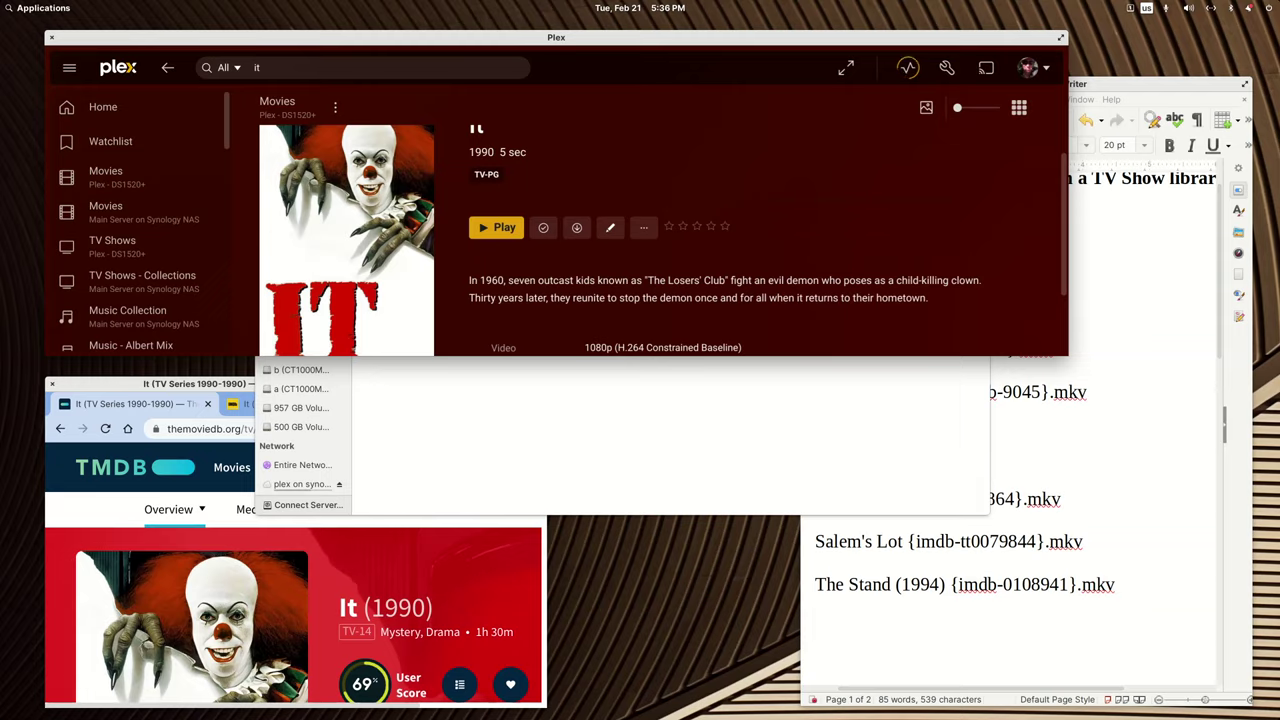